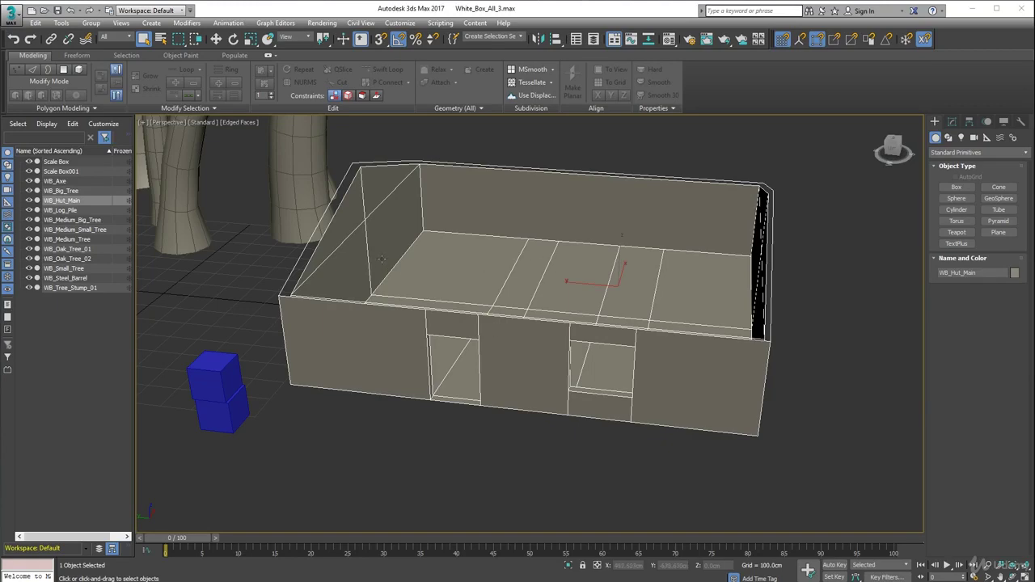
- Examine the hut's walls, gable ends, floor and front openings from several angles
middle_click_drag(409, 226, 330, 279, "alt")
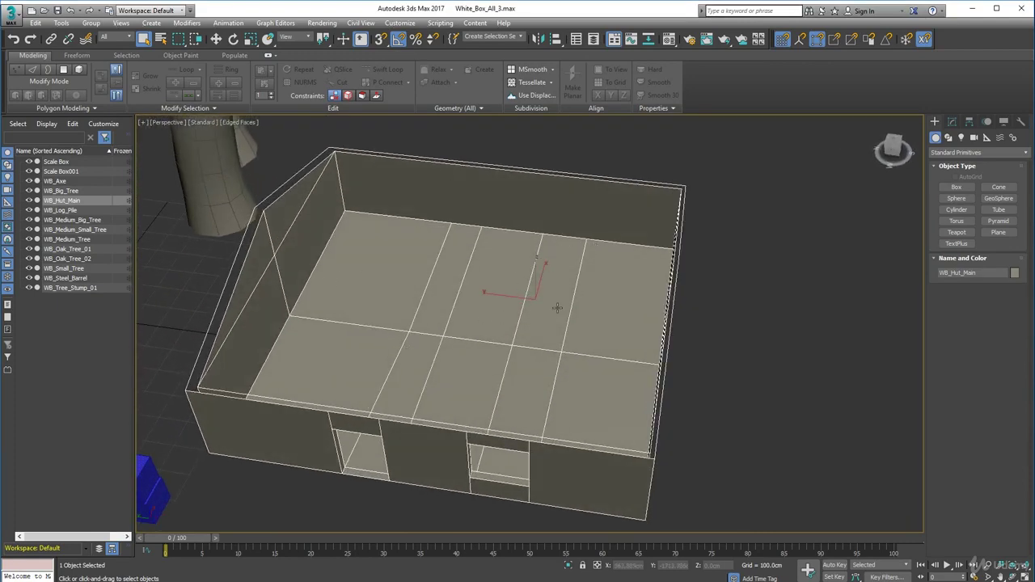
middle_click_drag(429, 292, 447, 271)
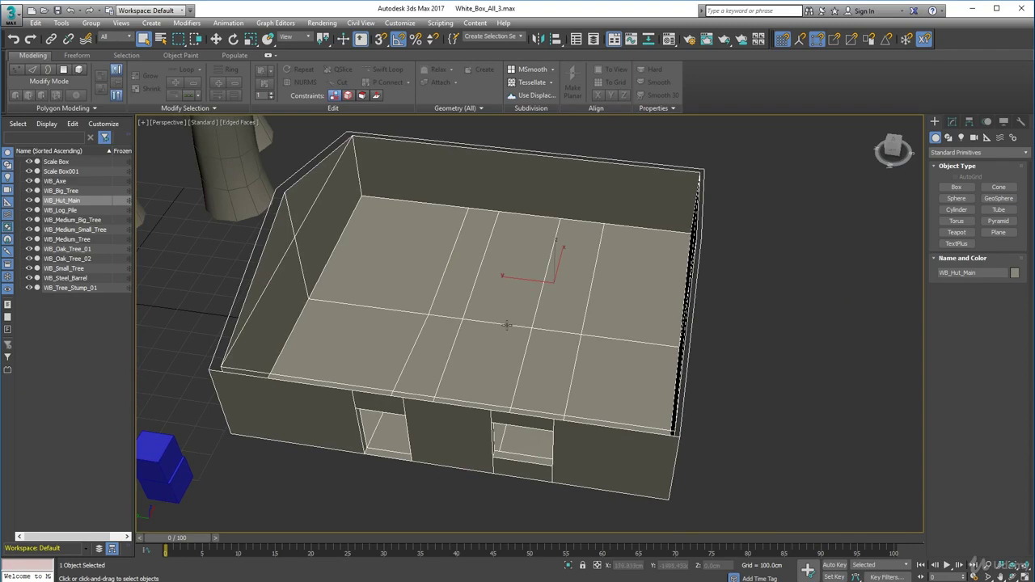
middle_click_drag(684, 274, 697, 217, "alt")
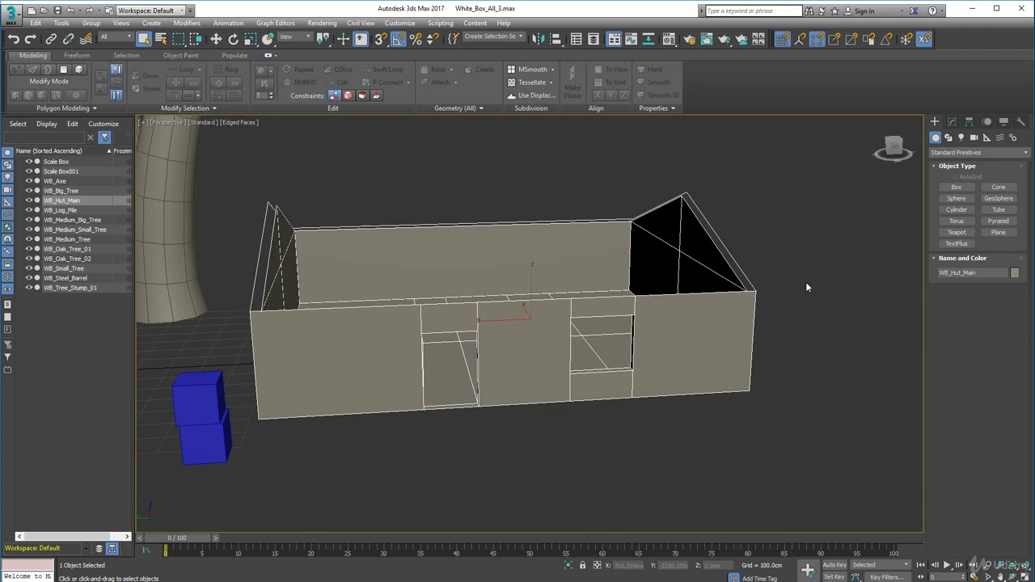
middle_click_drag(764, 284, 714, 299, "alt")
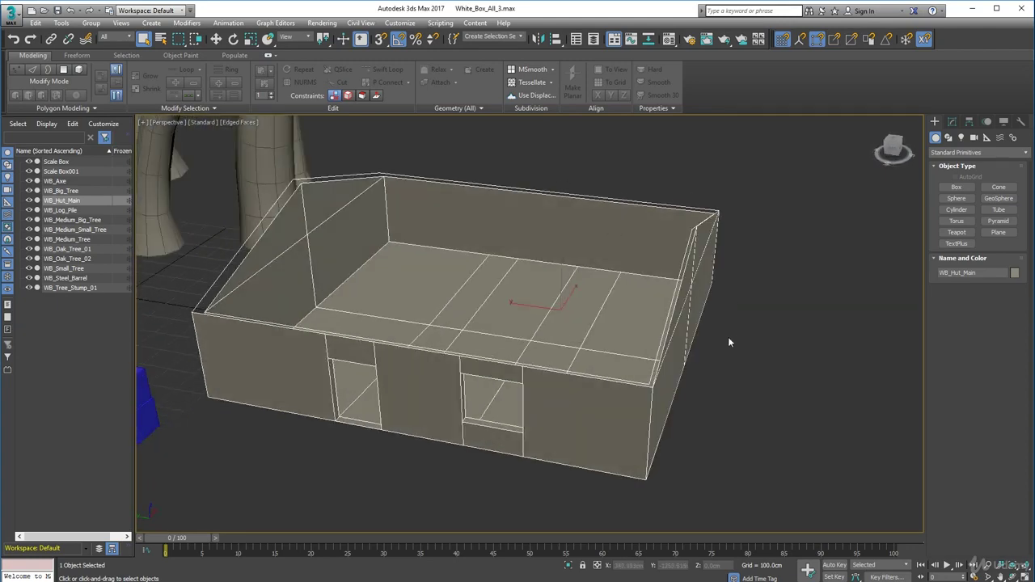
middle_click_drag(673, 341, 289, 310, "alt")
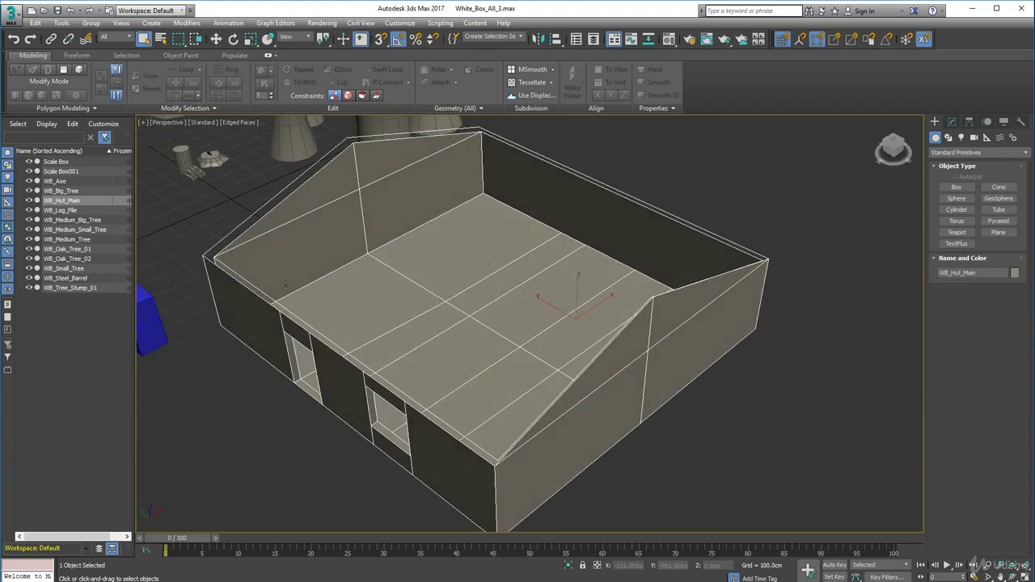
middle_click_drag(591, 253, 574, 241, "alt")
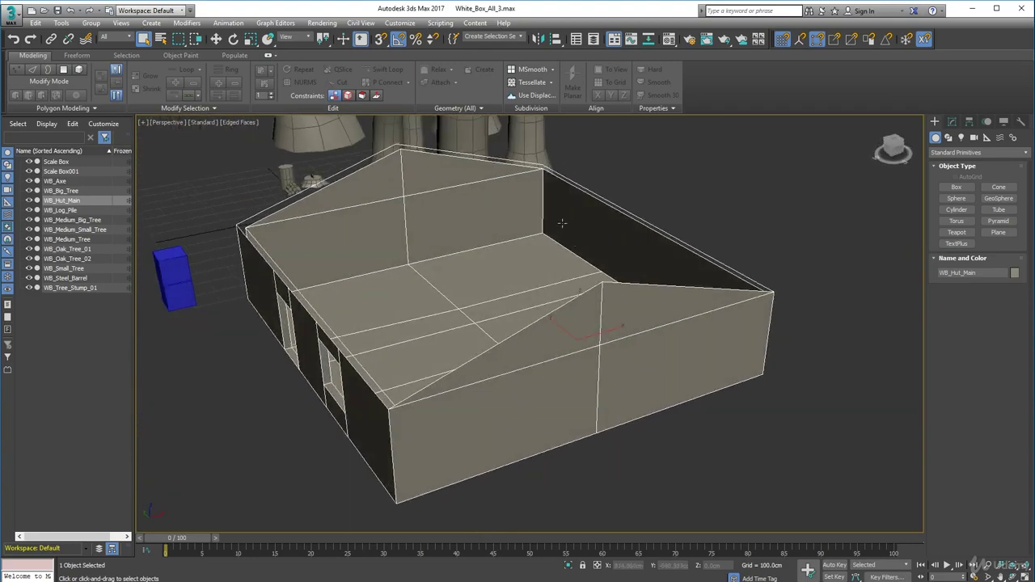
middle_click_drag(528, 278, 591, 281, "alt")
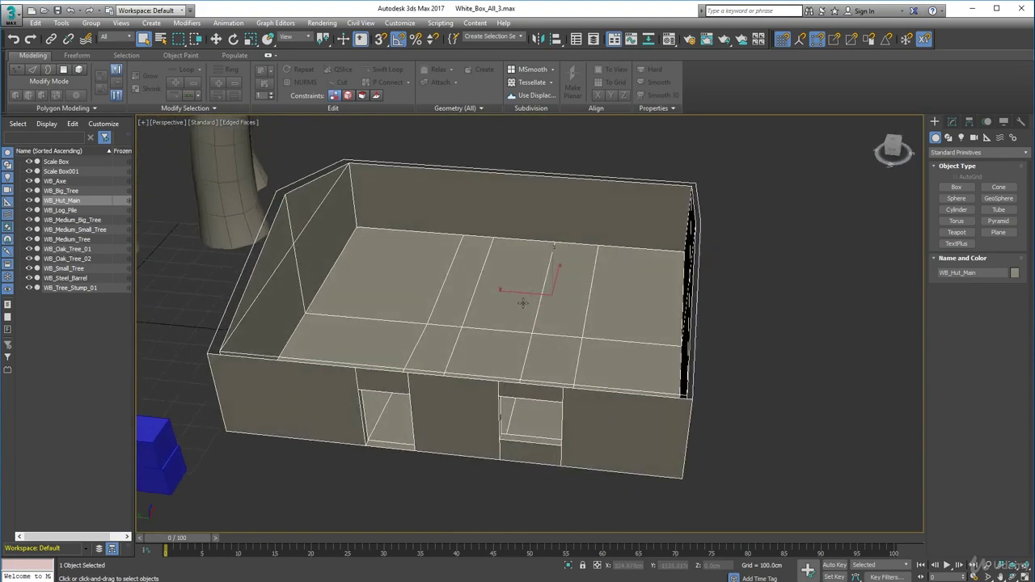
middle_click_drag(519, 306, 743, 258, "alt")
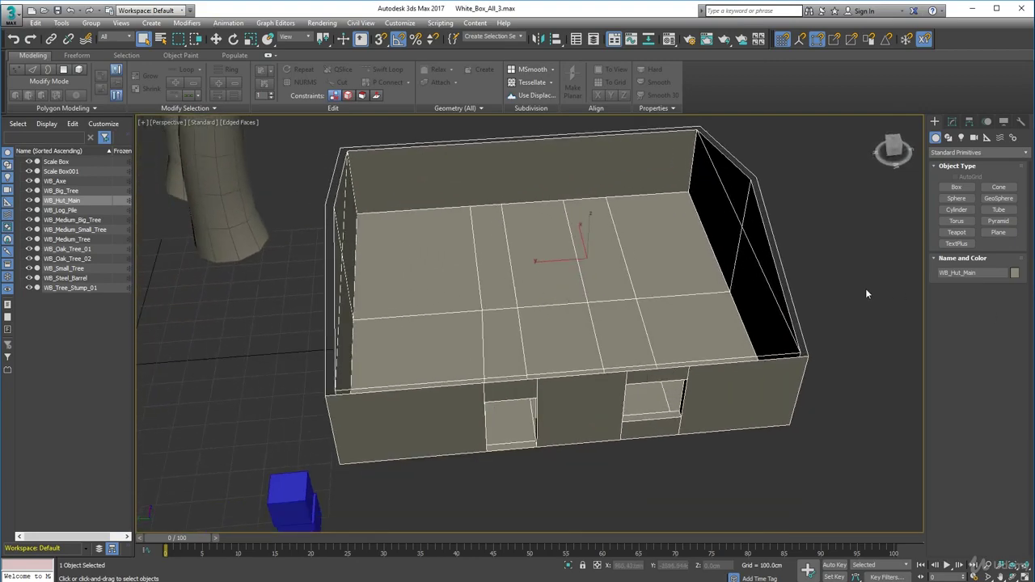
- Center the pivot of WB_Hut_Main to the object, affecting the pivot only
left_click(952, 121)
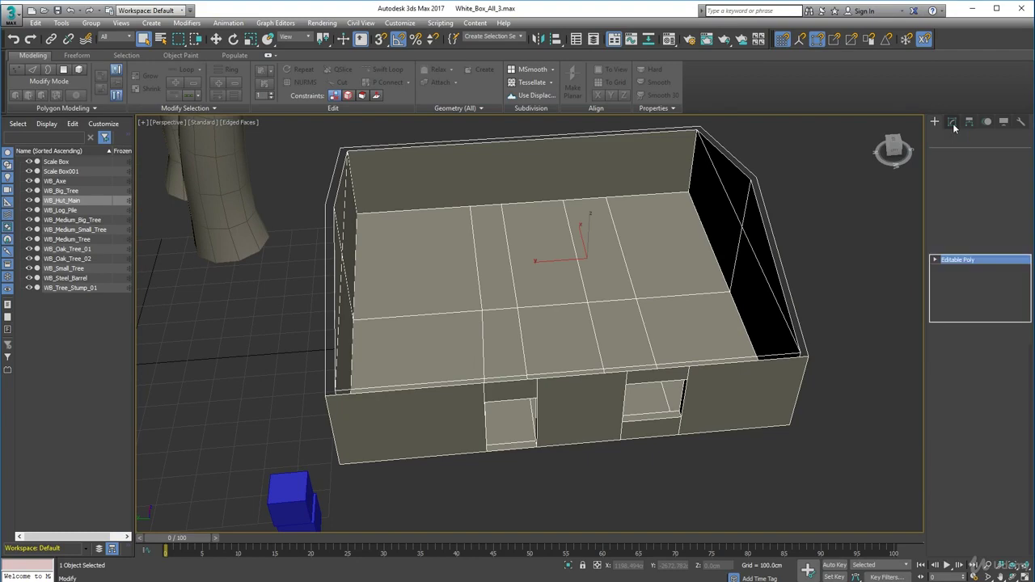
left_click(969, 122)
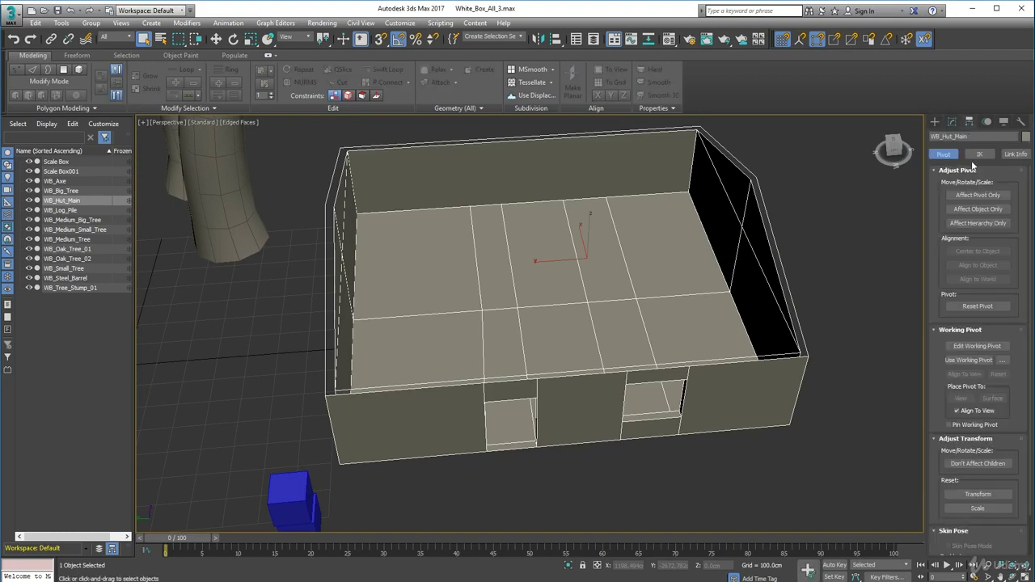
left_click(977, 194)
left_click(977, 252)
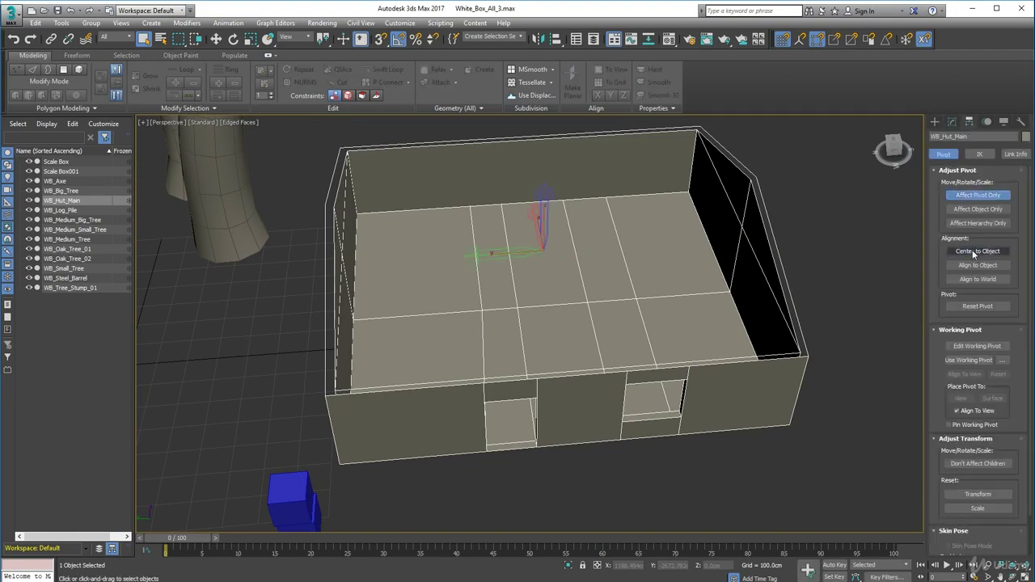
- Place the hut's pivot at ground level with an absolute world Z of 0 cm and finish adjusting the pivot
mouse_move(461, 328)
middle_mouse_down("alt")
mouse_move(457, 283)
mouse_move(458, 339)
middle_mouse_up("alt")
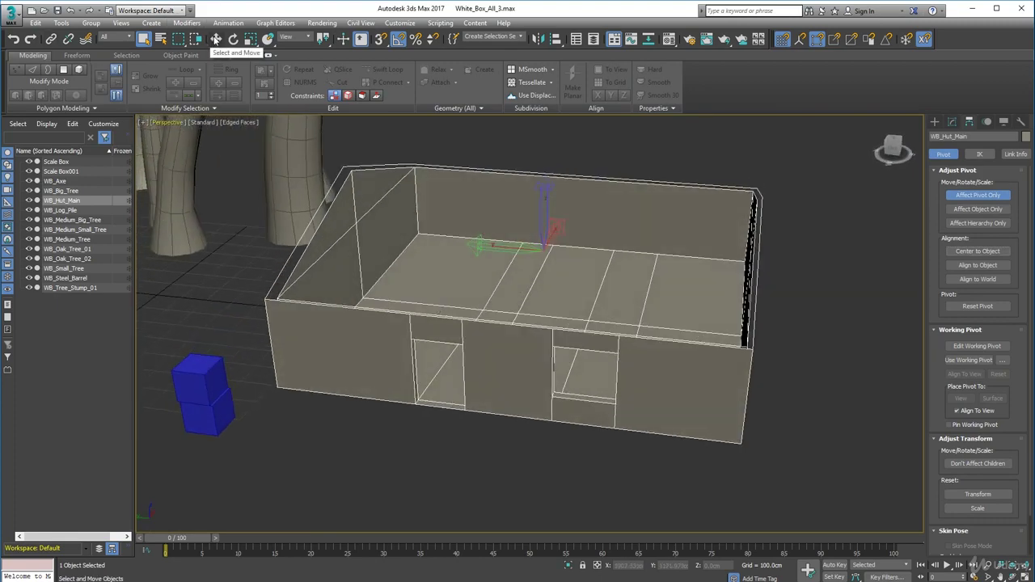
left_click(216, 39)
right_click(216, 39)
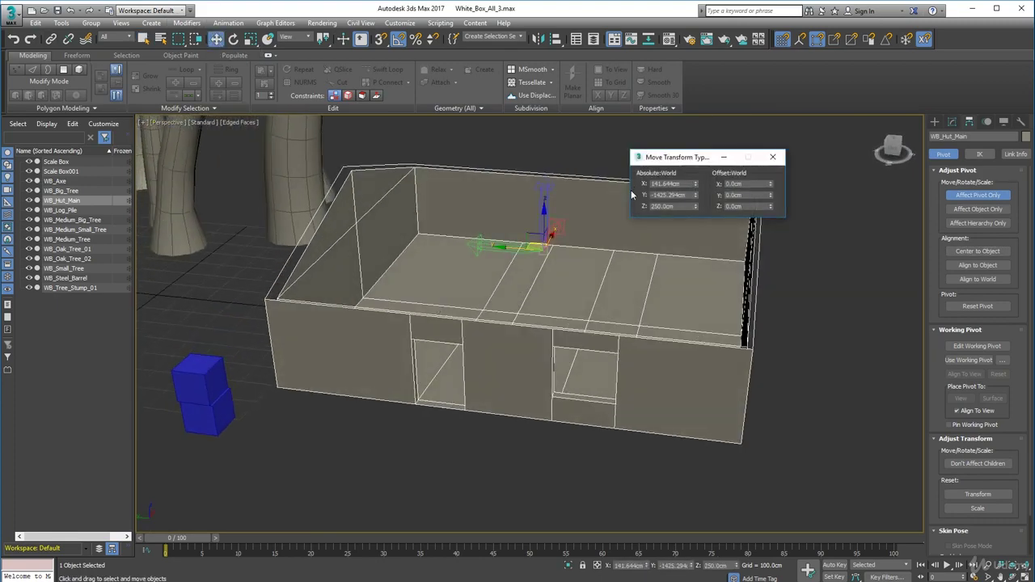
double_click(663, 206)
type("0")
key("Return")
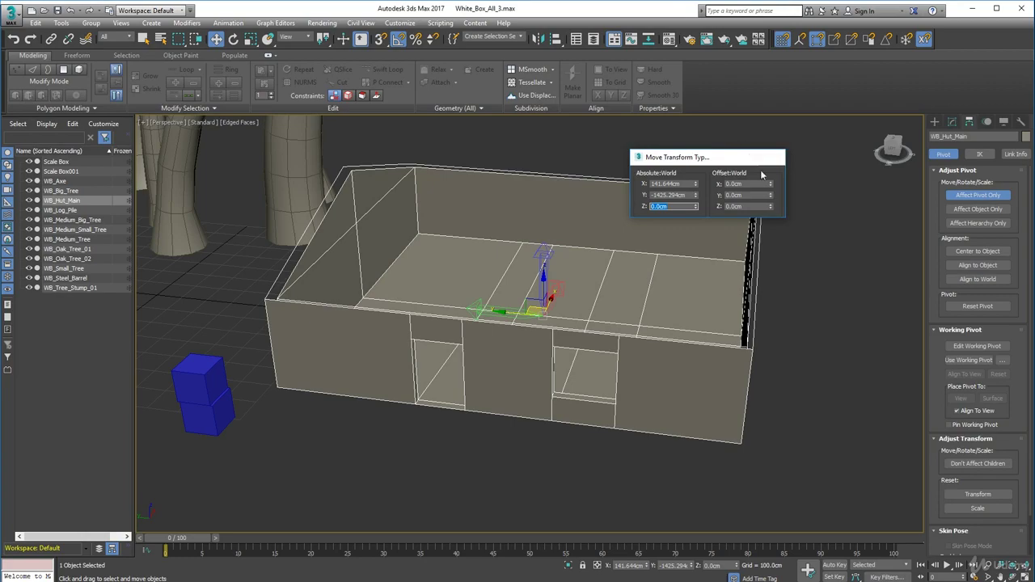
left_click(773, 157)
mouse_move(534, 370)
middle_mouse_down("alt")
mouse_move(493, 334)
mouse_move(434, 388)
mouse_move(340, 386)
mouse_move(461, 405)
mouse_move(555, 364)
mouse_move(526, 365)
middle_mouse_up("alt")
left_click(960, 198)
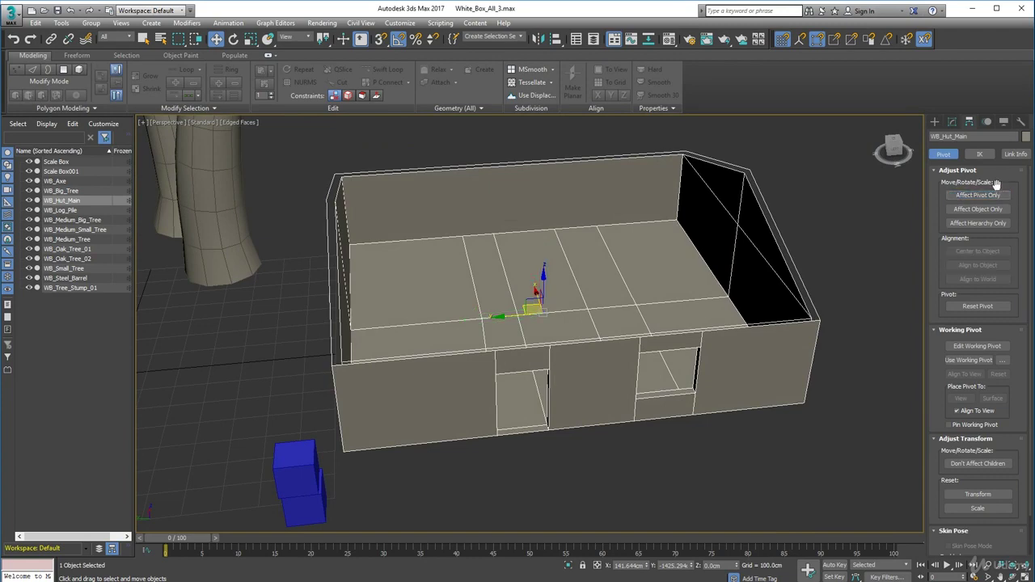
- Apply Reset XForm to the selected WB_Hut_Main object
mouse_move(722, 234)
middle_mouse_down("alt")
mouse_move(730, 247)
mouse_move(722, 236)
middle_mouse_up("alt")
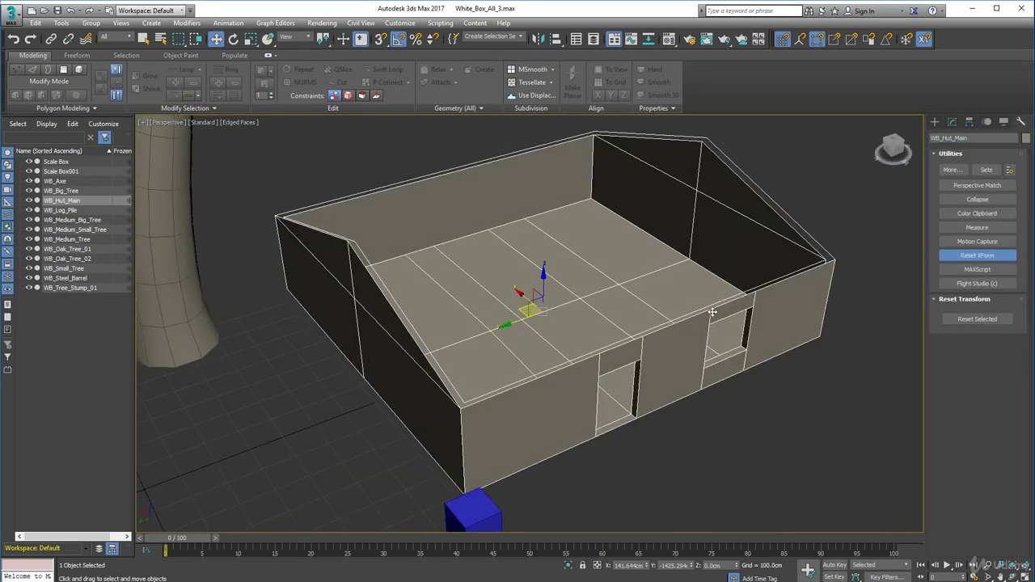
left_click(977, 318)
middle_click_drag(668, 390, 638, 395, "alt")
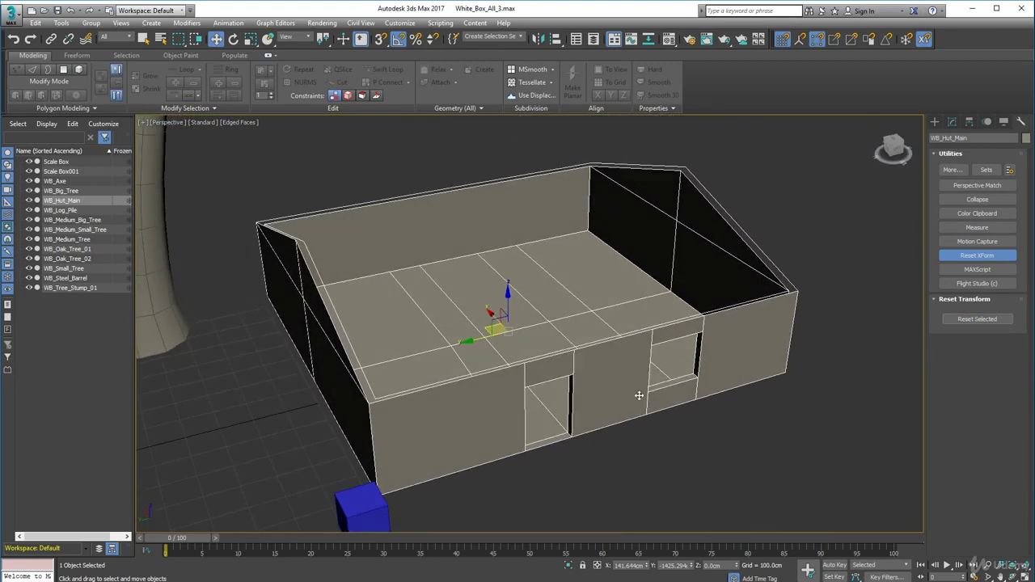
- Collapse all of the hut's XForm modifiers into its Editable Poly base
left_click(952, 121)
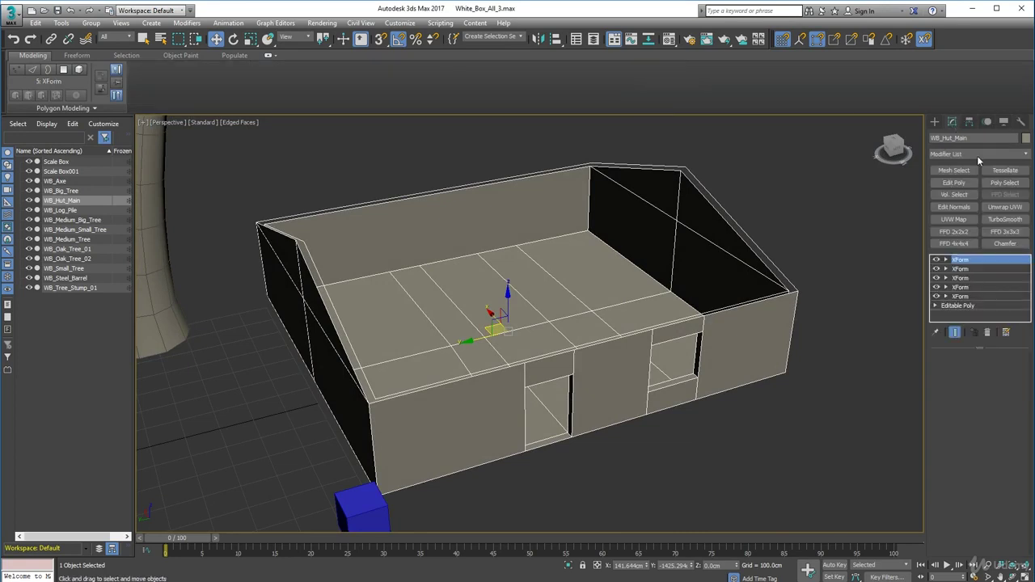
right_click(1017, 285)
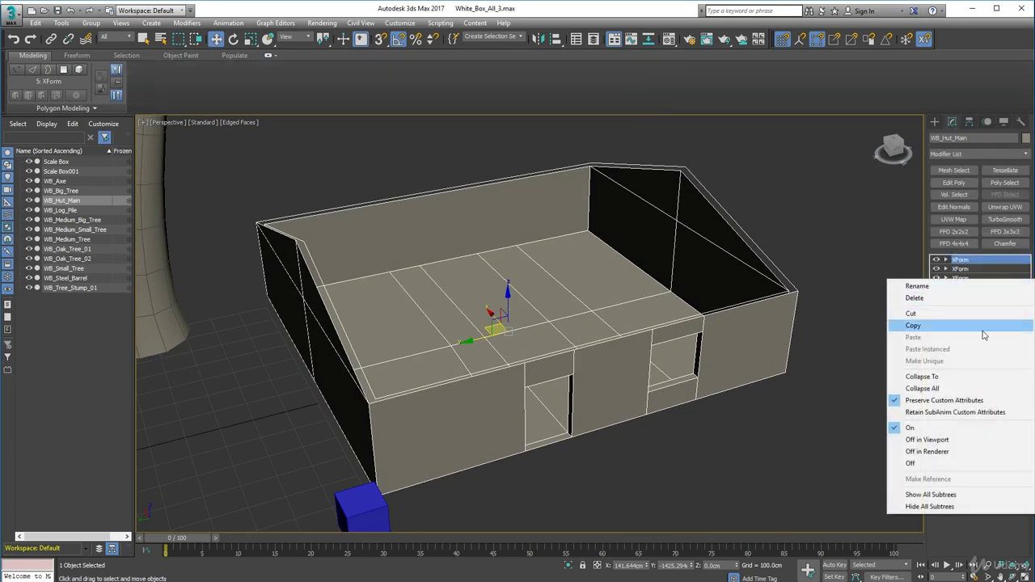
left_click(938, 389)
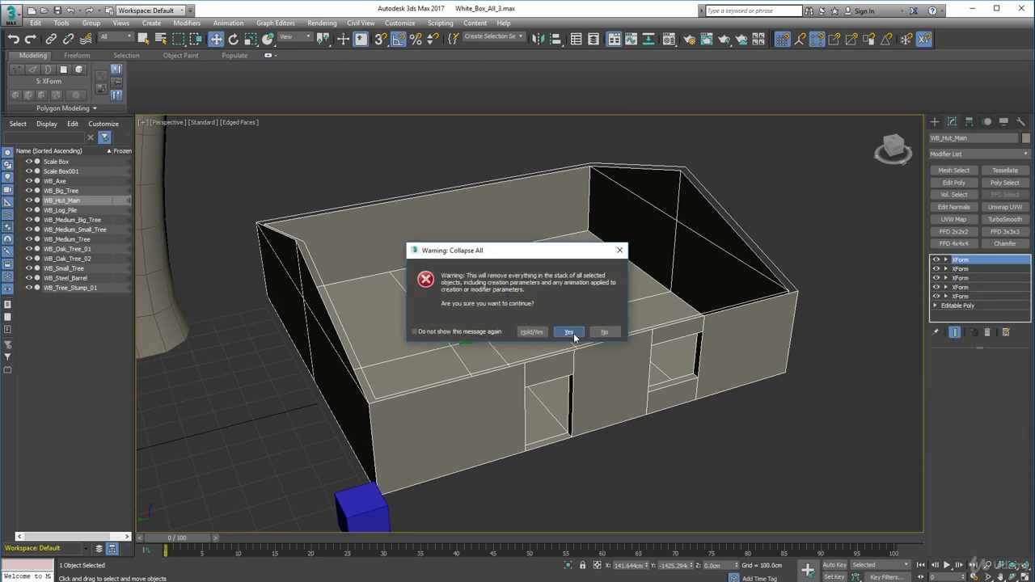
left_click(569, 332)
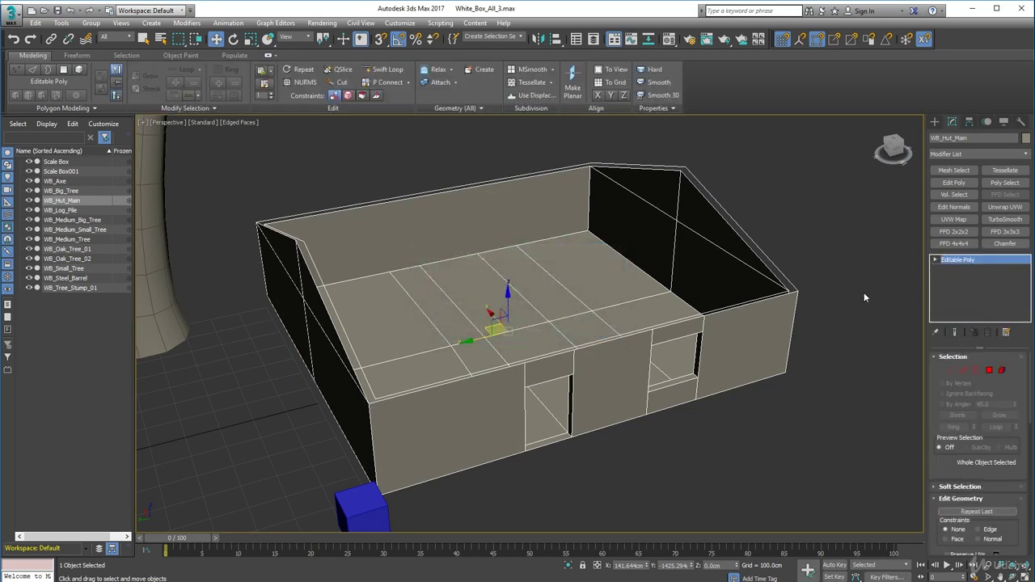
mouse_move(734, 293)
middle_mouse_down("alt")
mouse_move(722, 308)
mouse_move(668, 290)
mouse_move(732, 305)
middle_mouse_up("alt")
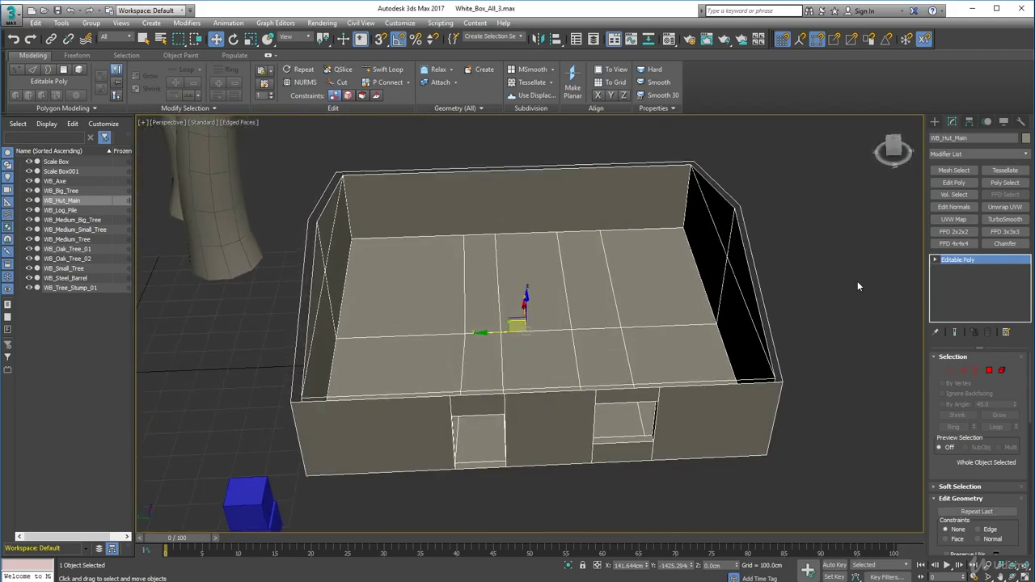
- Rotate only the hut's pivot to an absolute world X of 90 degrees and finish adjusting the pivot
left_click(970, 121)
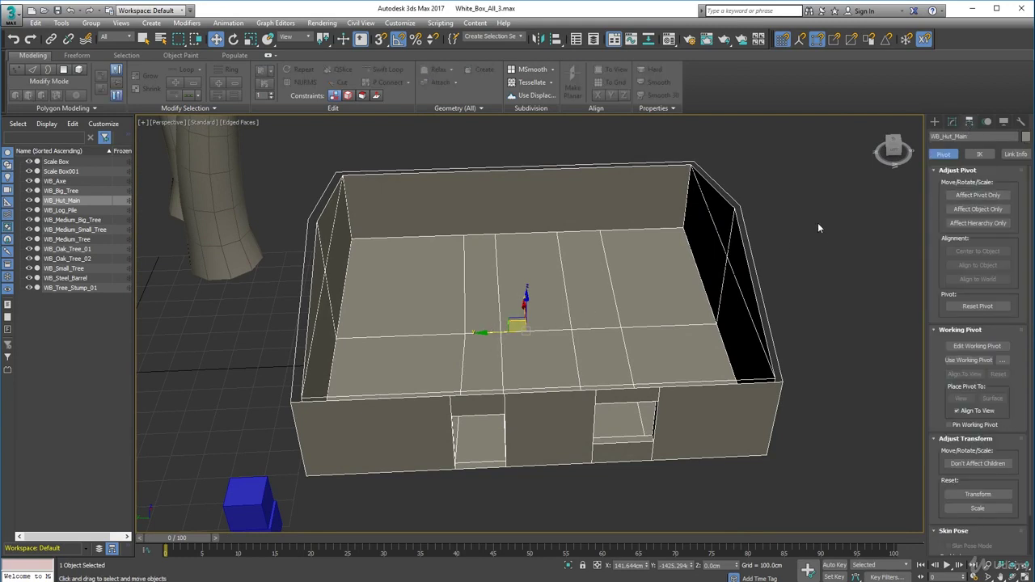
left_click(966, 196)
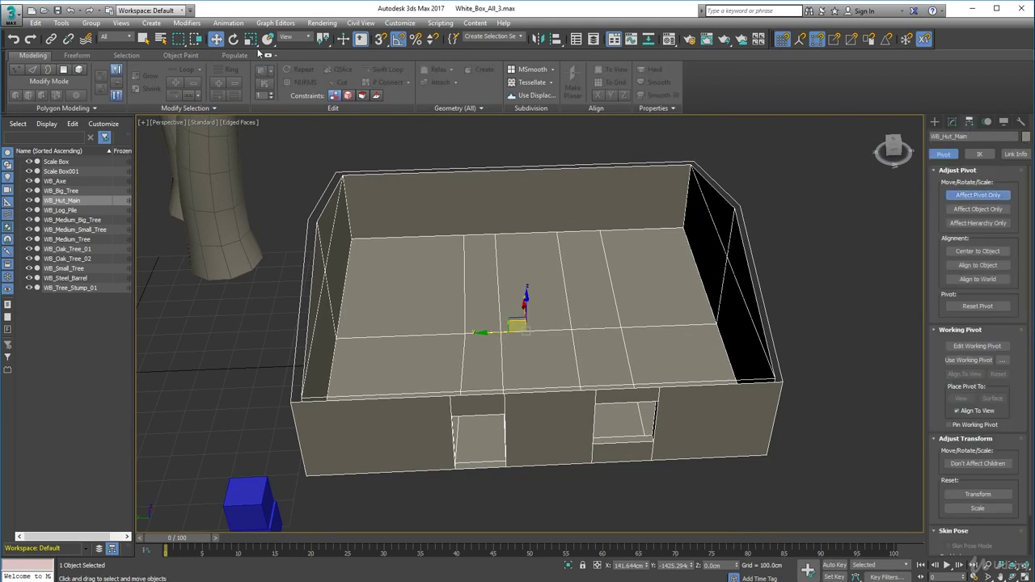
left_click(234, 39)
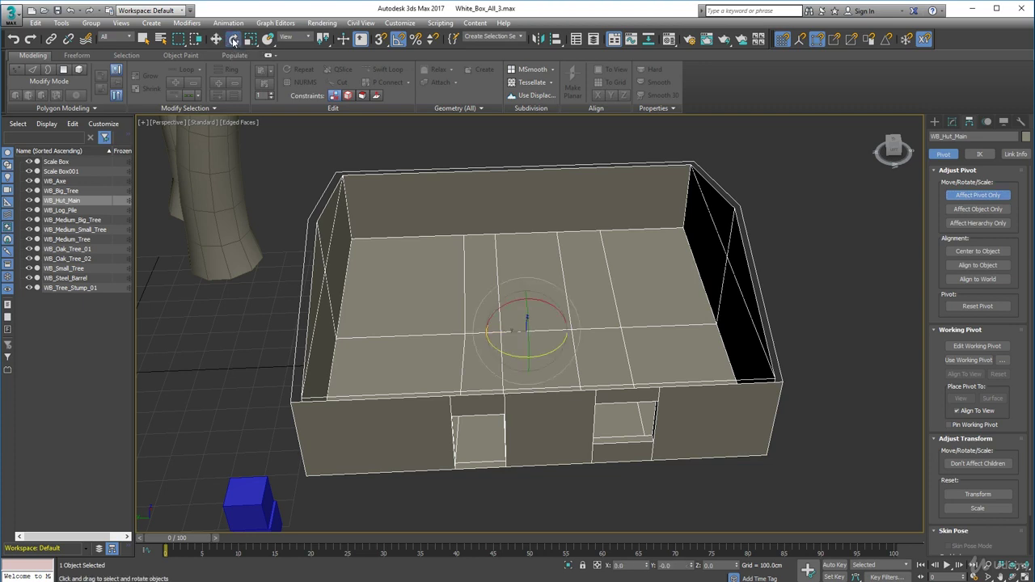
right_click(234, 40)
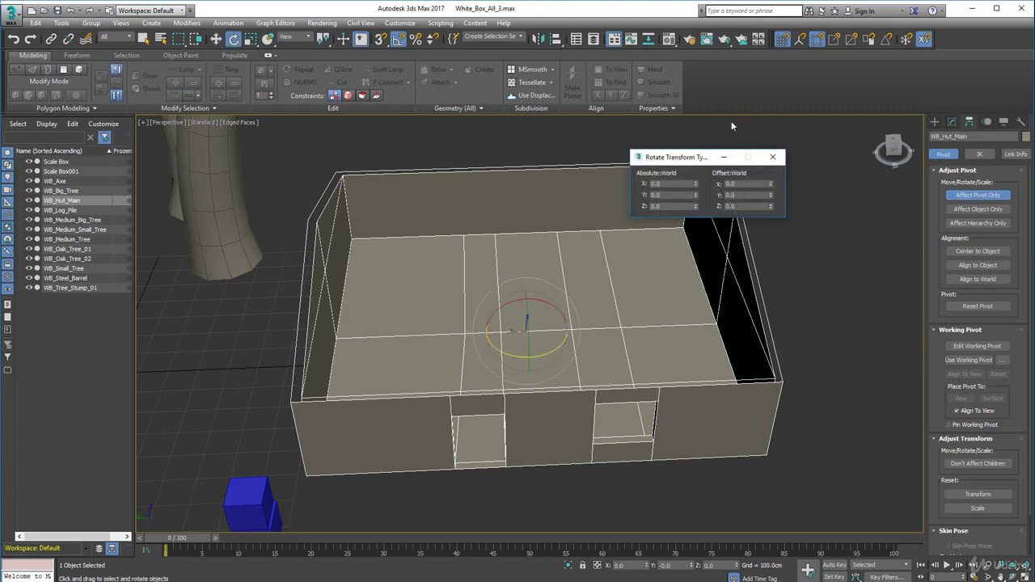
left_click(668, 184)
type("90")
key("Return")
left_click(772, 157)
middle_click_drag(751, 182, 654, 263, "alt")
left_click(1001, 197)
- Raise the two inner eave-corner vertices of the gable wall along Z, snapping them to the height of the outer corner vertex
middle_click_drag(579, 285, 564, 304, "alt")
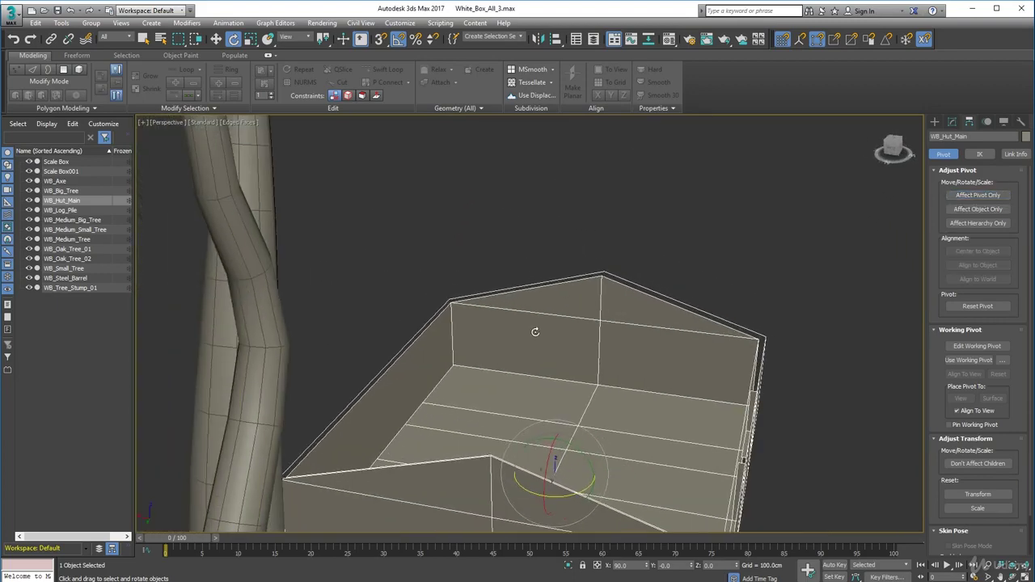
scroll(665, 298, "up", 3)
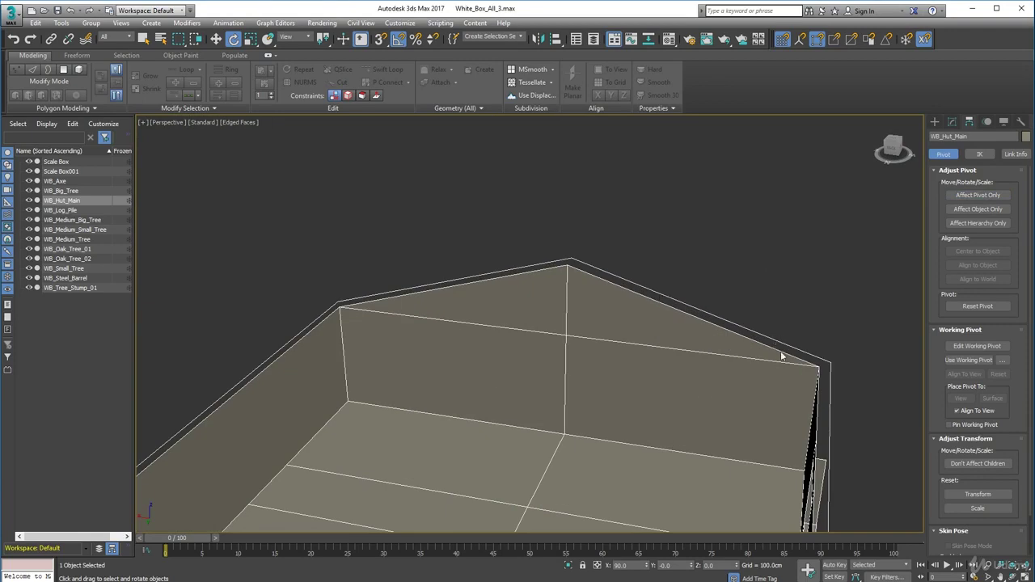
left_click(952, 122)
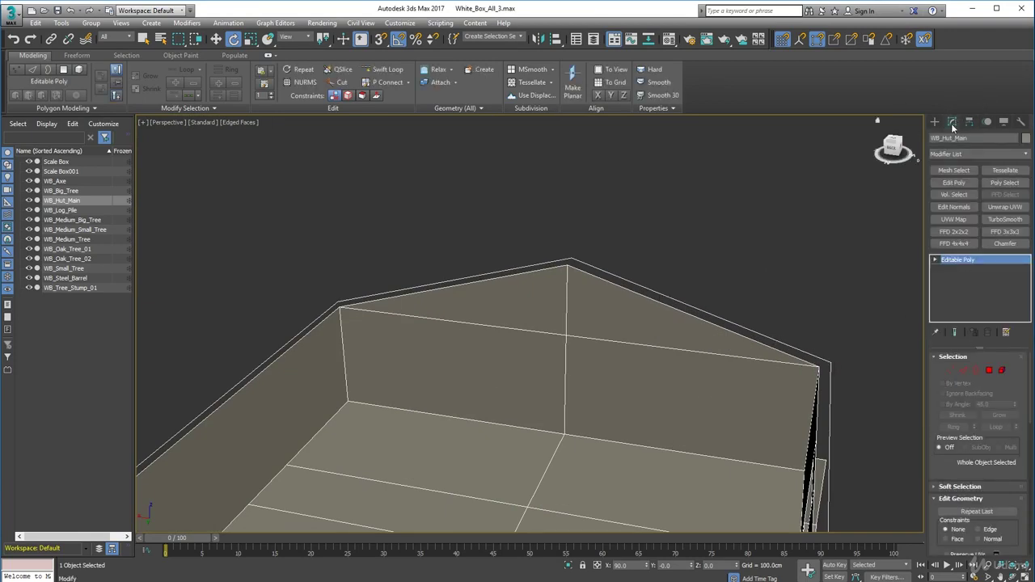
left_click(952, 370)
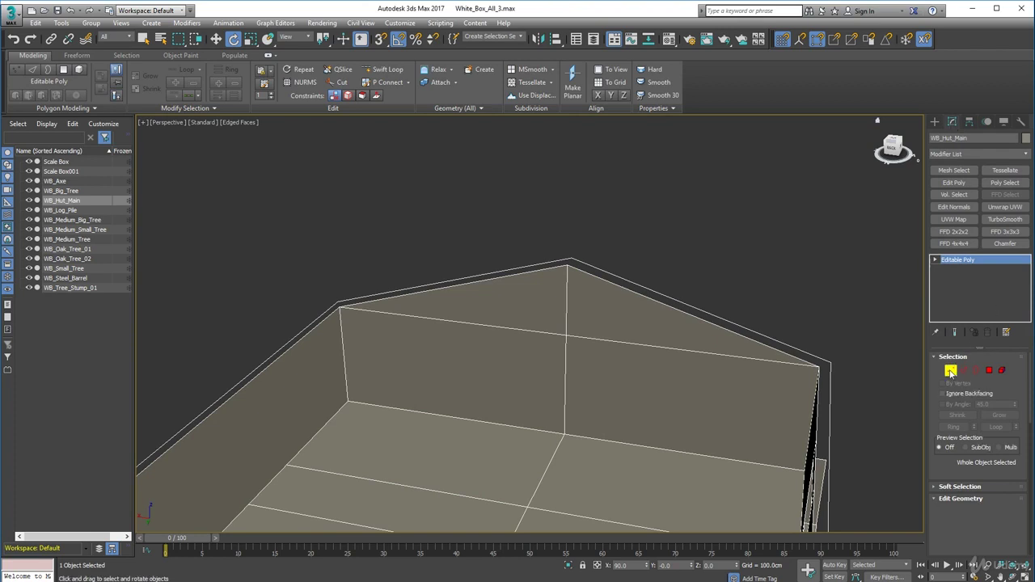
left_click(819, 368)
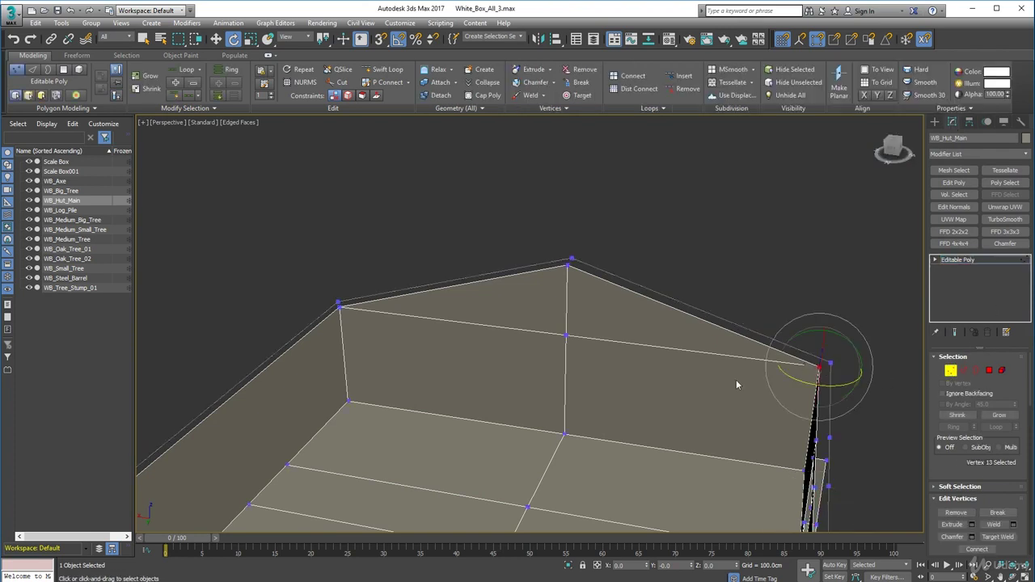
left_click(339, 308, "ctrl")
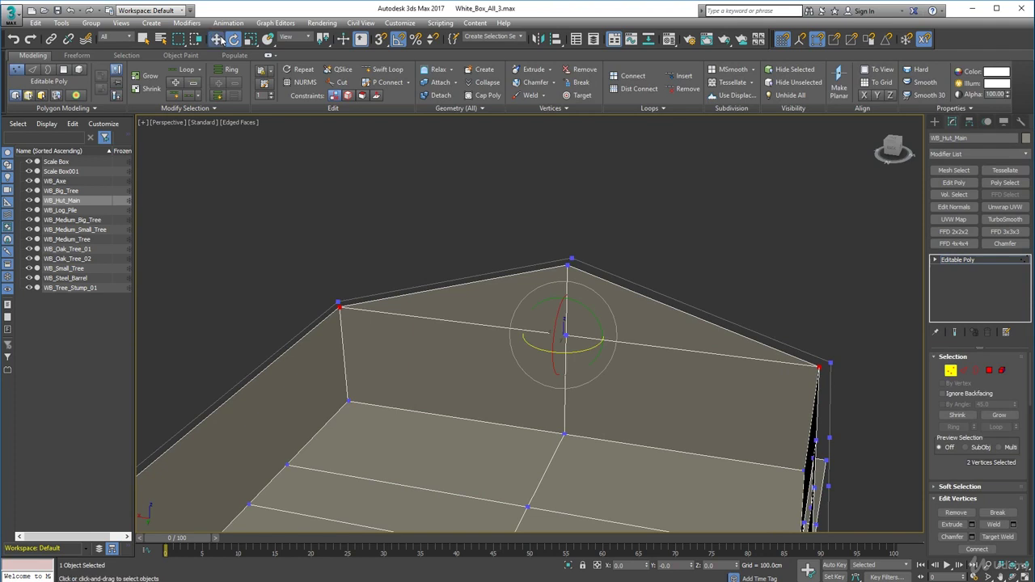
left_click(216, 38)
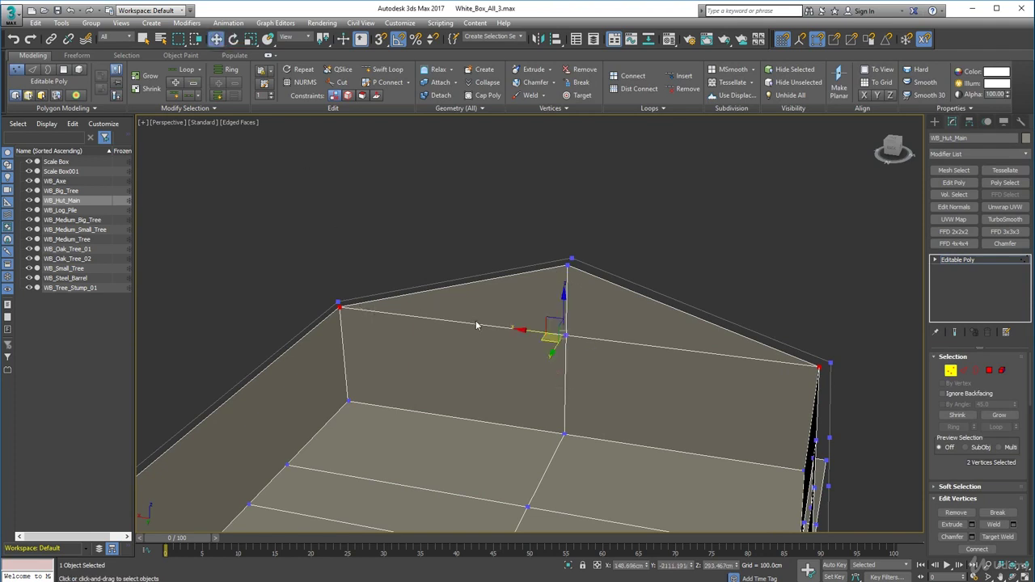
key("s")
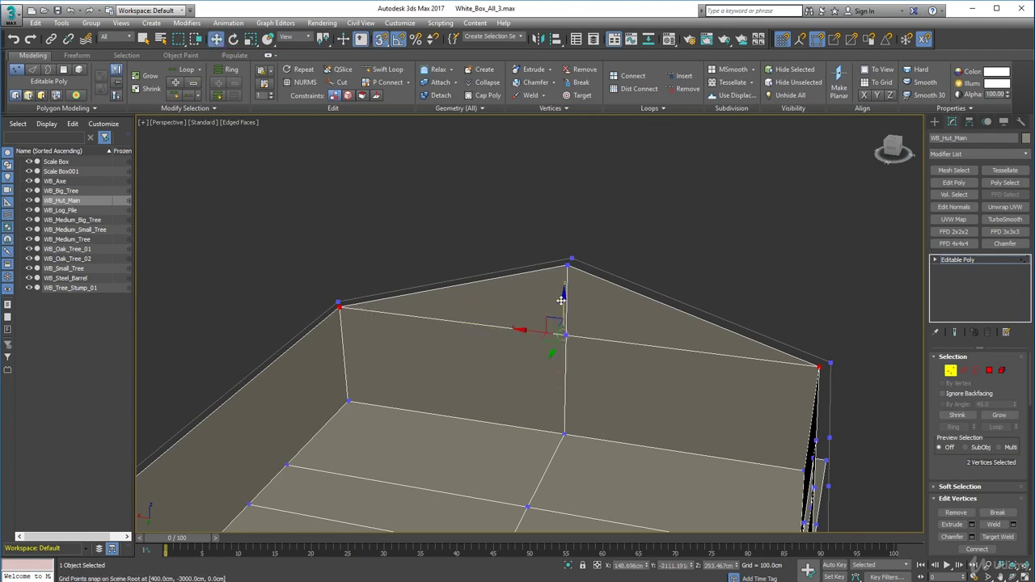
left_click_drag(566, 275, 829, 363)
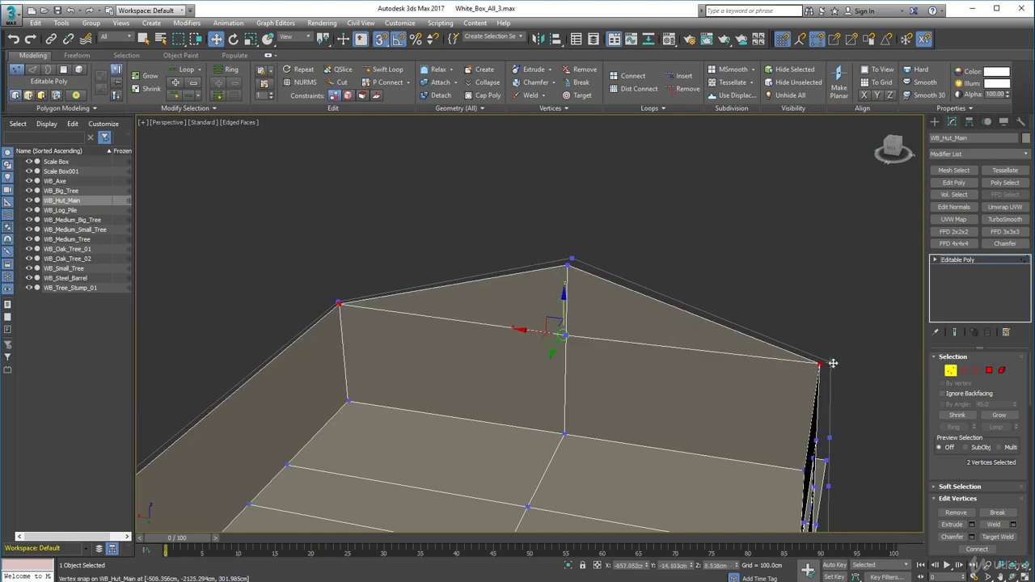
- Raise the inner ridge vertex of each gable wall along Z, snapping it to the height of the outer ridge vertex
left_click(568, 263)
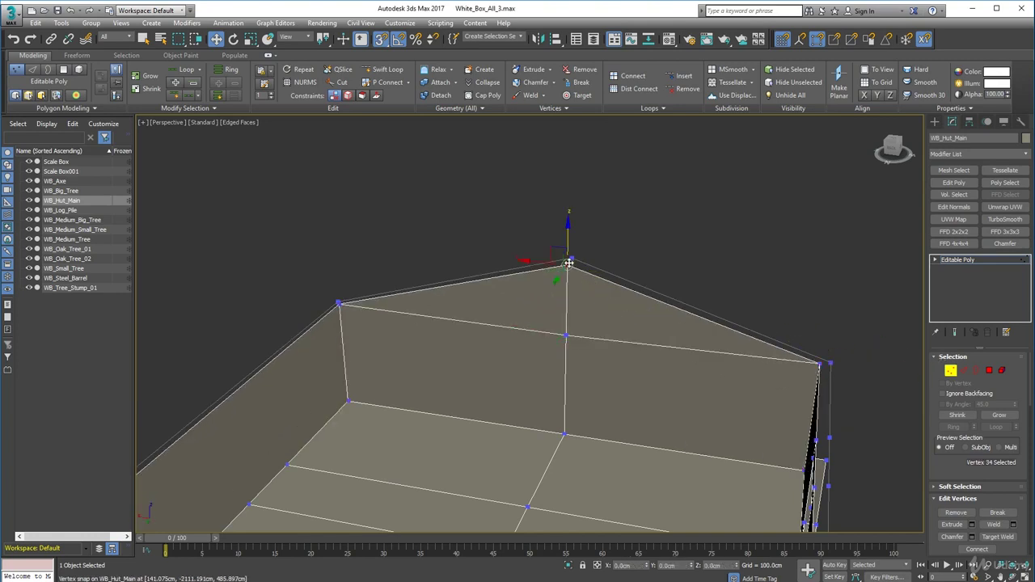
middle_click_drag(716, 358, 854, 358, "alt")
left_click(564, 261)
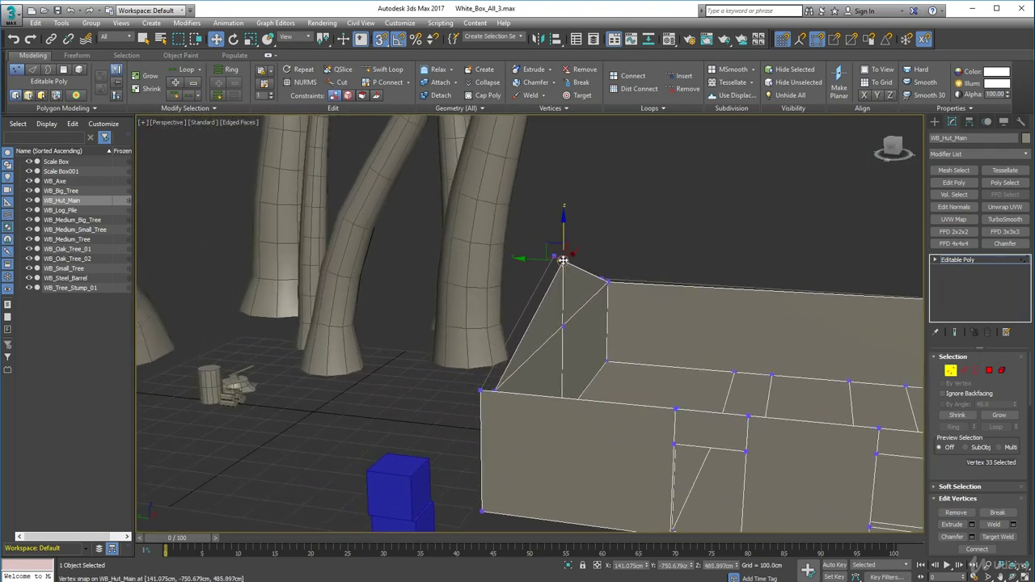
mouse_move(617, 325)
middle_mouse_down("alt")
mouse_move(543, 340)
mouse_move(629, 333)
middle_mouse_up("alt")
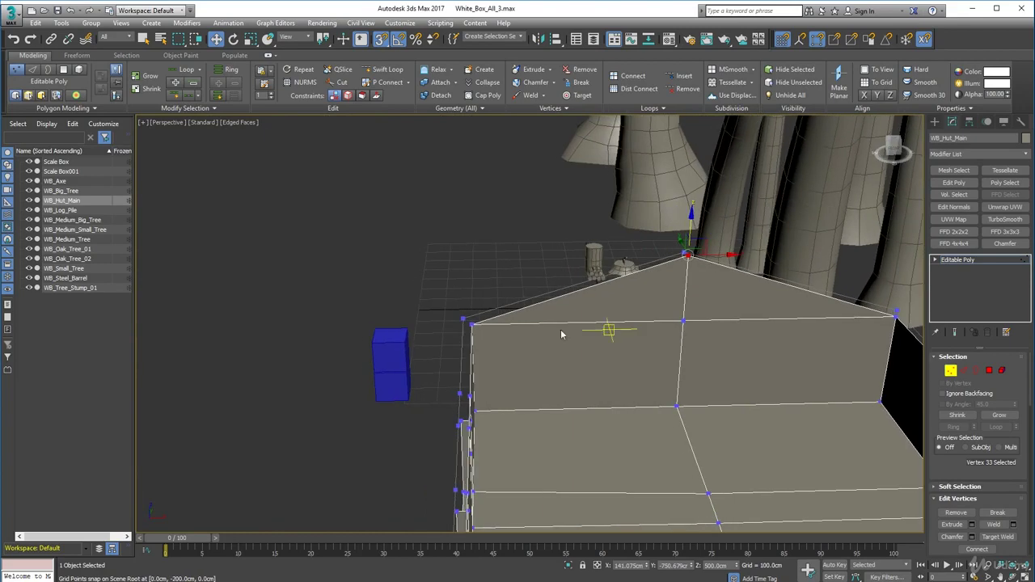
- Raise the five inner top vertices of the door-and-window wall and the rear inner corner vertex, snapping them to the outer wall-top height
left_click(473, 322)
middle_click_drag(473, 323, 809, 393, "alt")
left_click(611, 378, "ctrl")
left_click(560, 390, "ctrl")
left_click(474, 415, "ctrl")
left_click(403, 427, "ctrl")
middle_click_drag(408, 431, 378, 376, "alt")
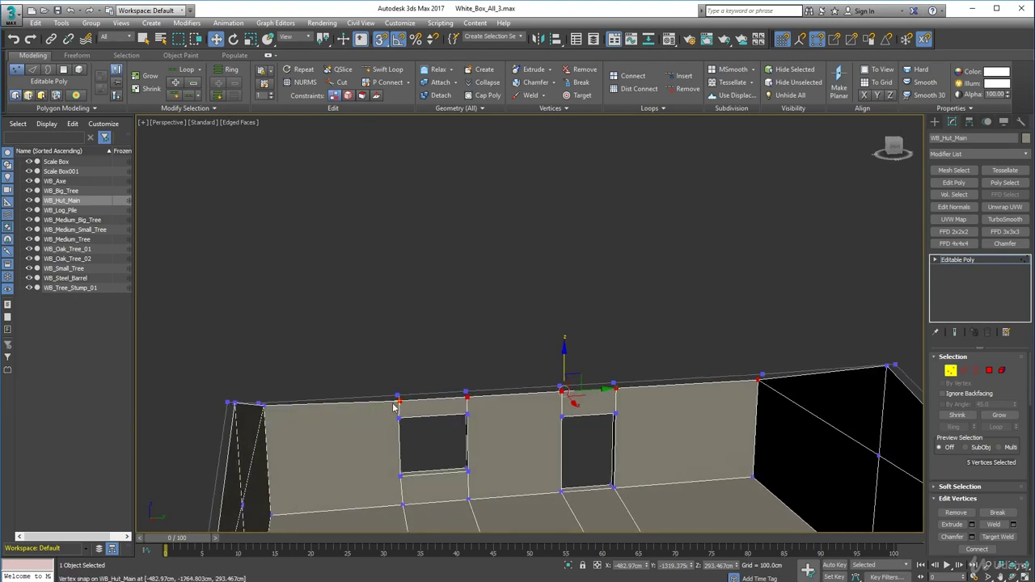
middle_click_drag(639, 414, 683, 485, "alt")
left_click(562, 268)
middle_click_drag(563, 416, 404, 380, "alt")
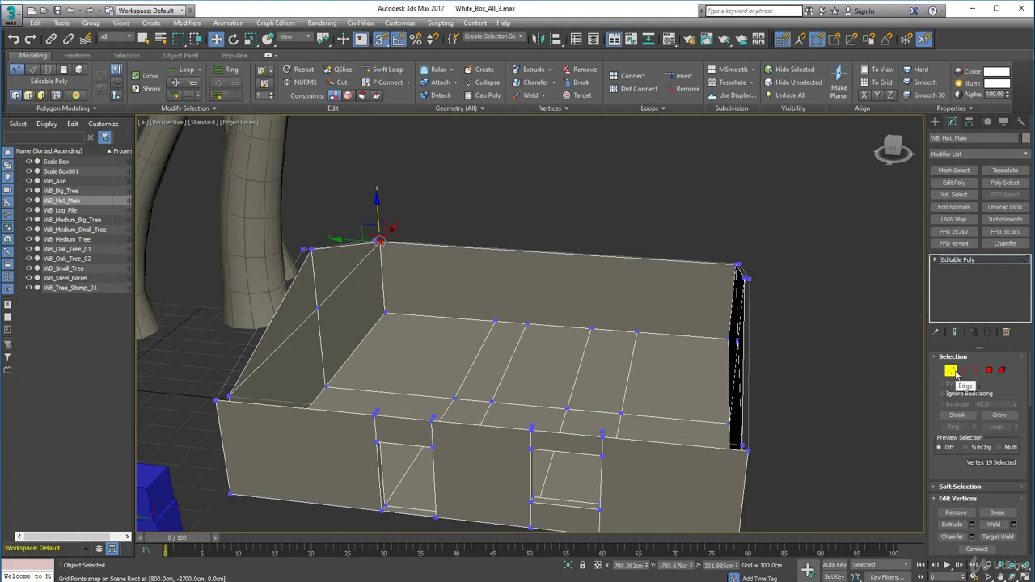
- Select all the hut's interior floor polygons and delete them
left_click(957, 374)
scroll(613, 363, "up", 5)
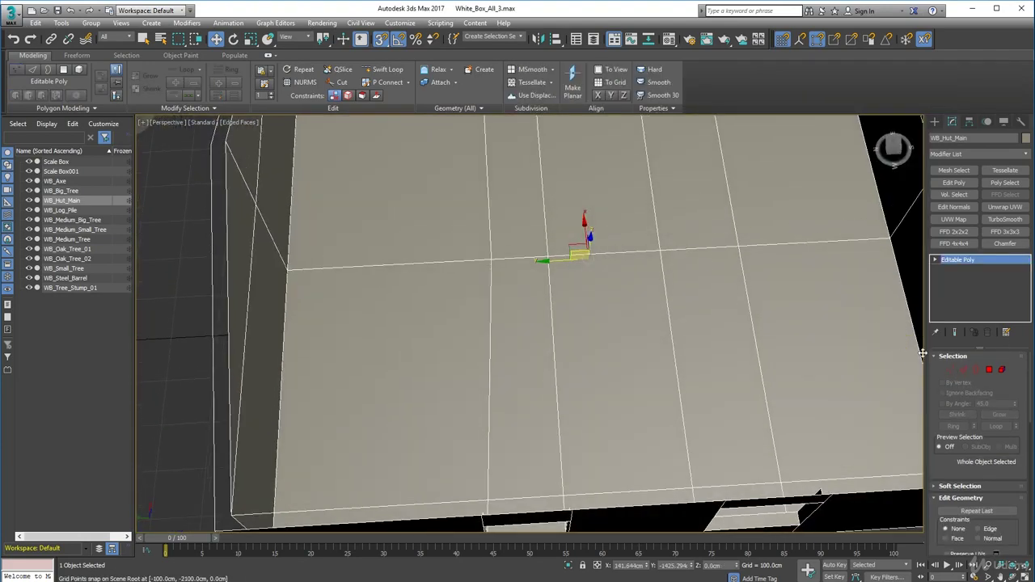
left_click(989, 369)
mouse_move(565, 302)
middle_mouse_down("alt")
mouse_move(555, 321)
mouse_move(559, 285)
mouse_move(561, 319)
middle_mouse_up("alt")
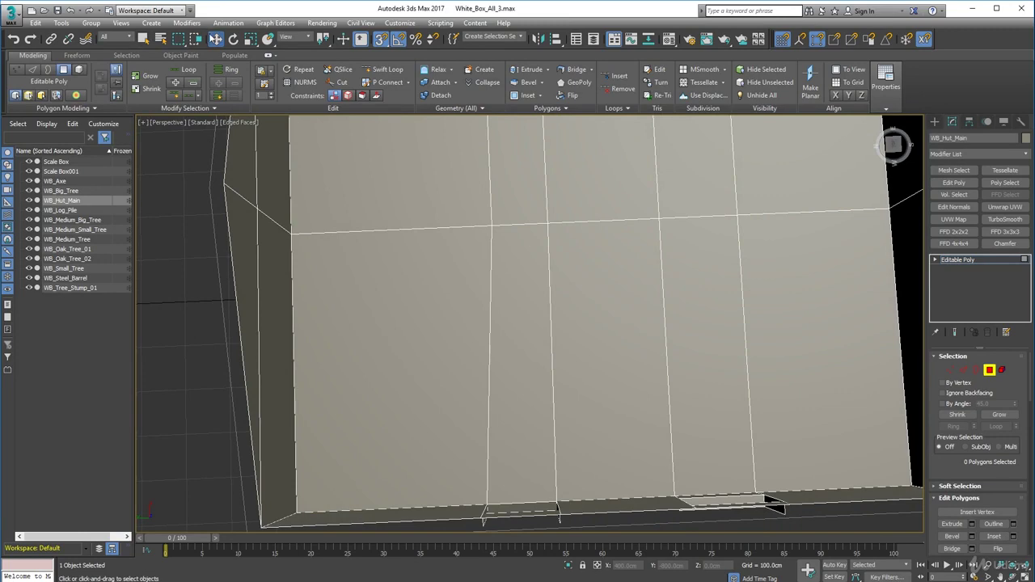
left_click(143, 38)
left_click_drag(391, 135, 682, 319)
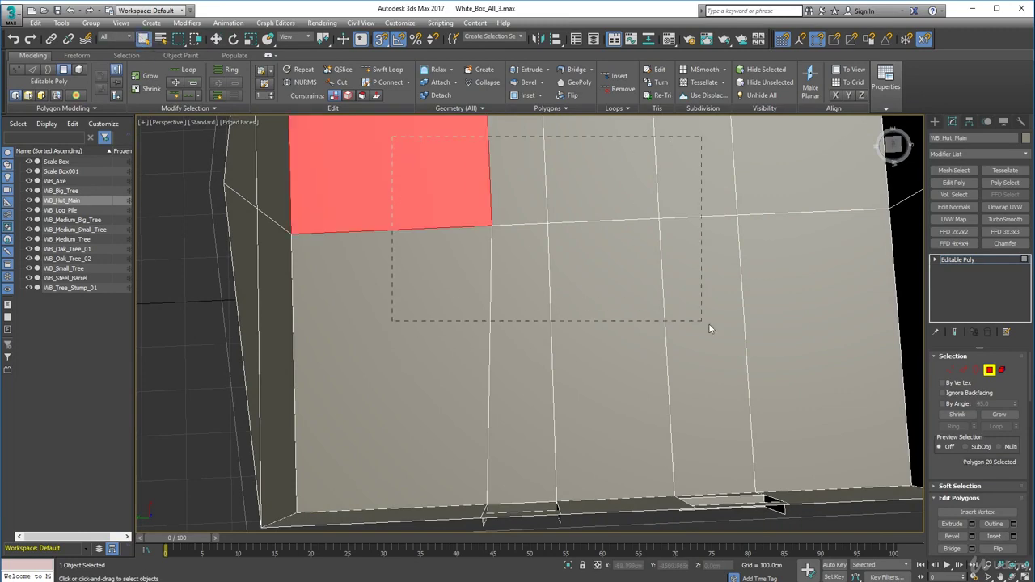
left_click_drag(791, 357, 793, 358)
middle_click_drag(793, 358, 532, 329, "alt")
key("Delete")
key("End")
- Select the five inner polygons of one gable wall and move them slightly outward along Y without snapping
middle_click_drag(592, 399, 768, 234, "alt")
middle_click_drag(541, 432, 614, 380, "alt")
middle_click_drag(512, 325, 485, 348, "alt")
left_click(402, 232)
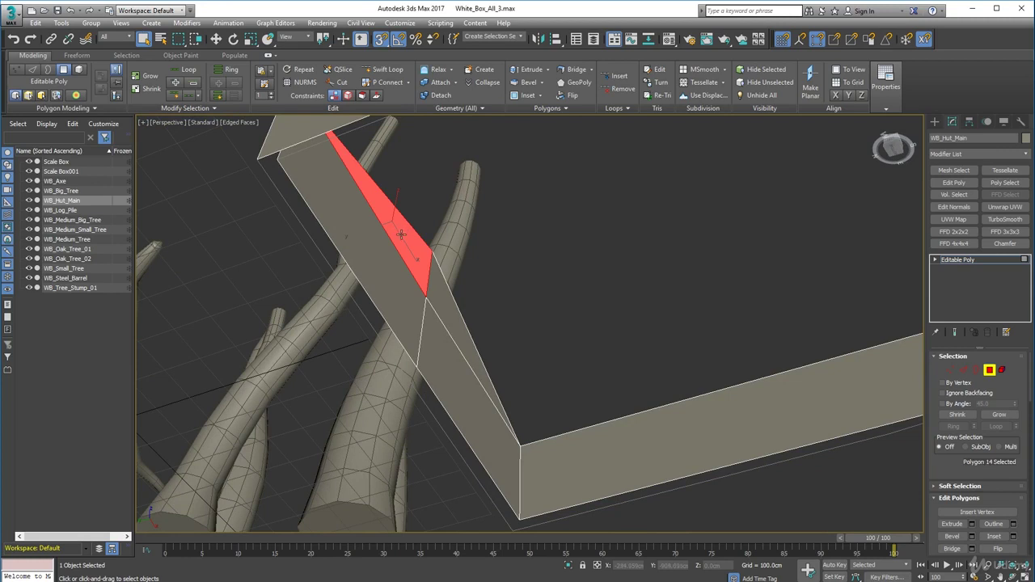
left_click(374, 274, "ctrl")
left_click(430, 288, "ctrl")
left_click(445, 341, "ctrl")
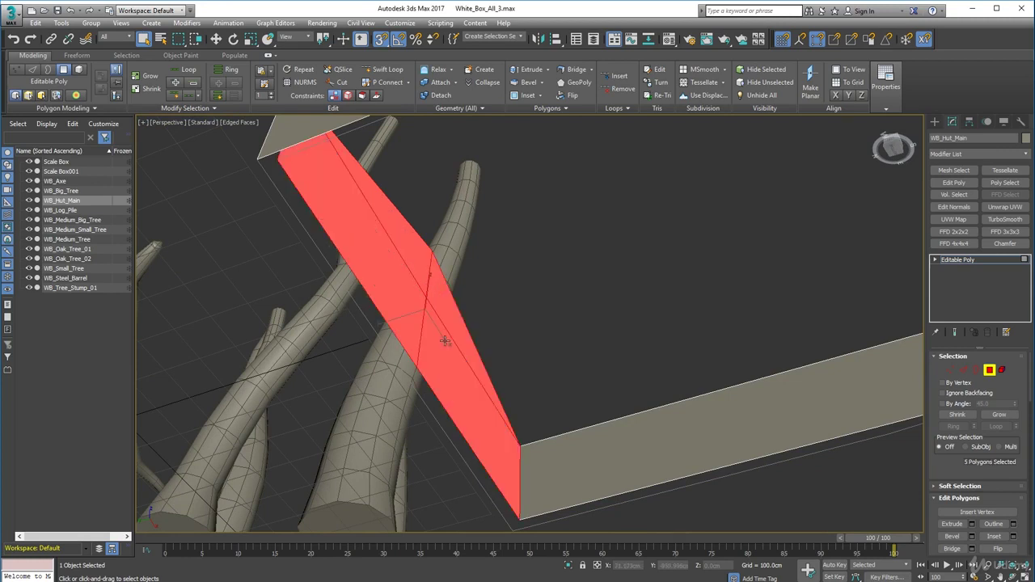
left_click(215, 40)
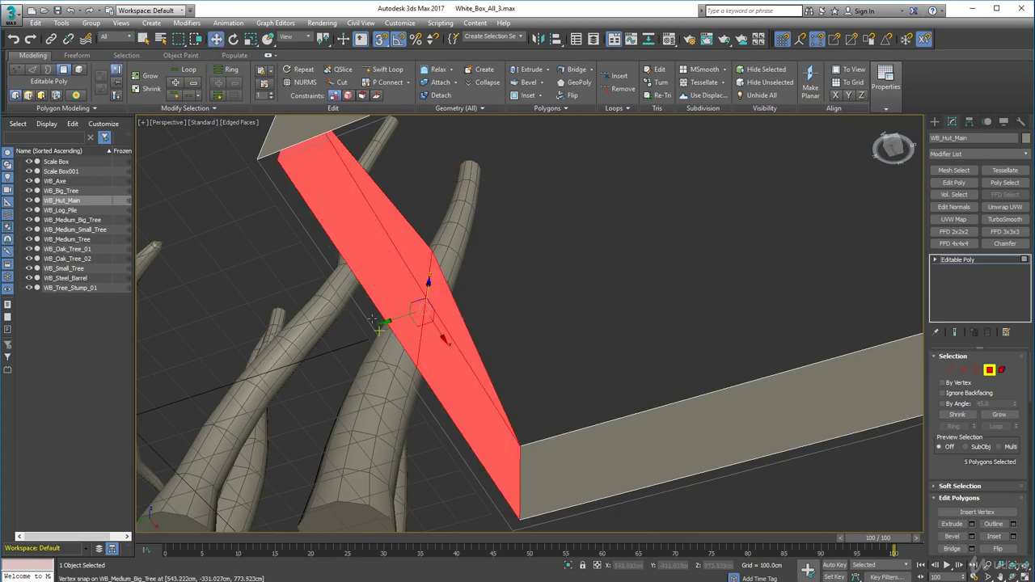
left_click_drag(386, 324, 380, 324)
middle_click_drag(380, 319, 408, 182, "alt")
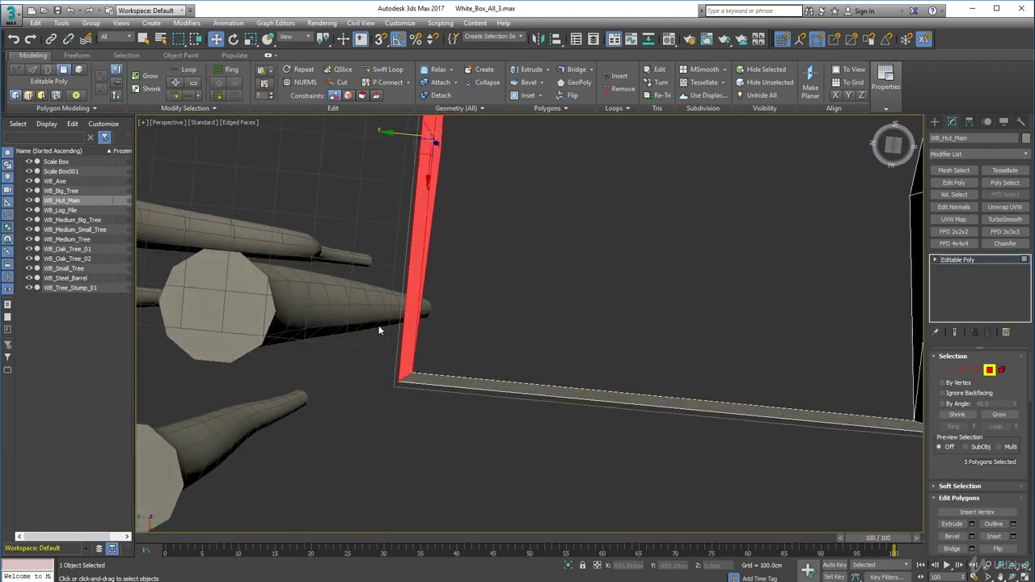
left_click_drag(386, 133, 385, 133)
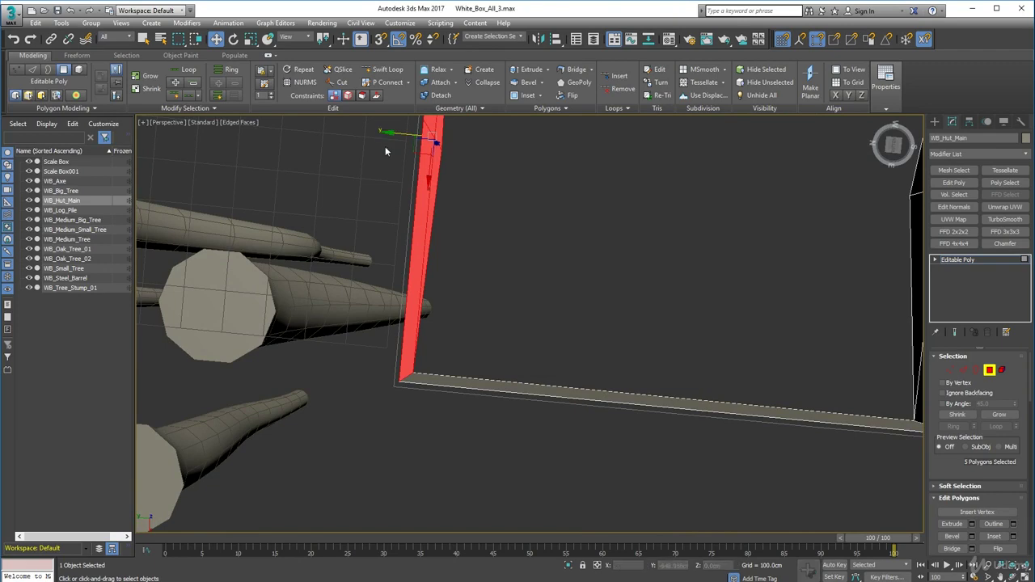
- Leave polygon editing and examine the hut's wall thickness, openings and open floor from several sides
middle_click_drag(385, 135, 601, 286, "alt")
scroll(324, 291, "up", 5)
middle_click_drag(338, 294, 608, 355)
scroll(464, 451, "down", 5)
key("4")
middle_click_drag(537, 342, 914, 360, "alt")
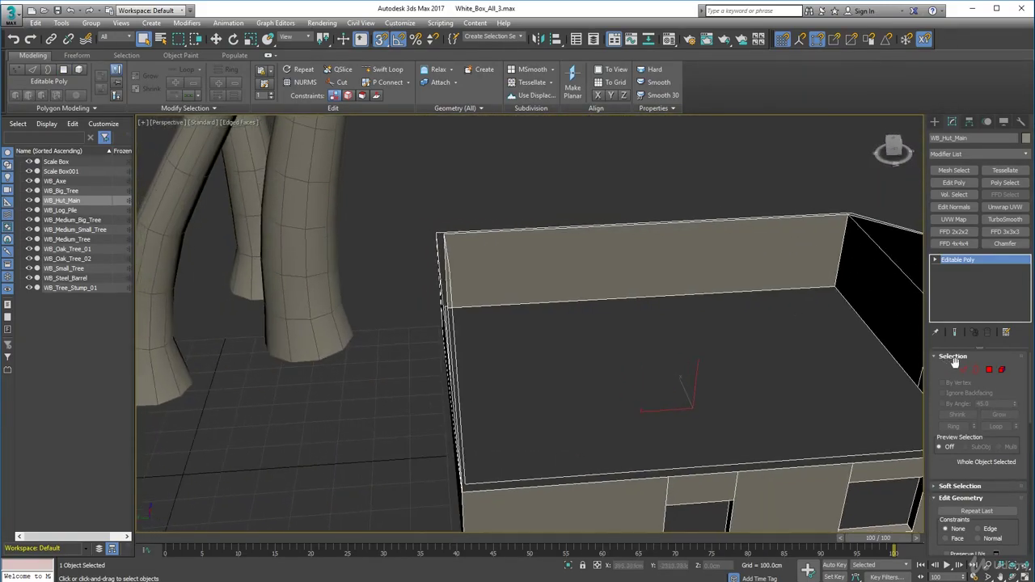
middle_click_drag(643, 400, 450, 356, "alt")
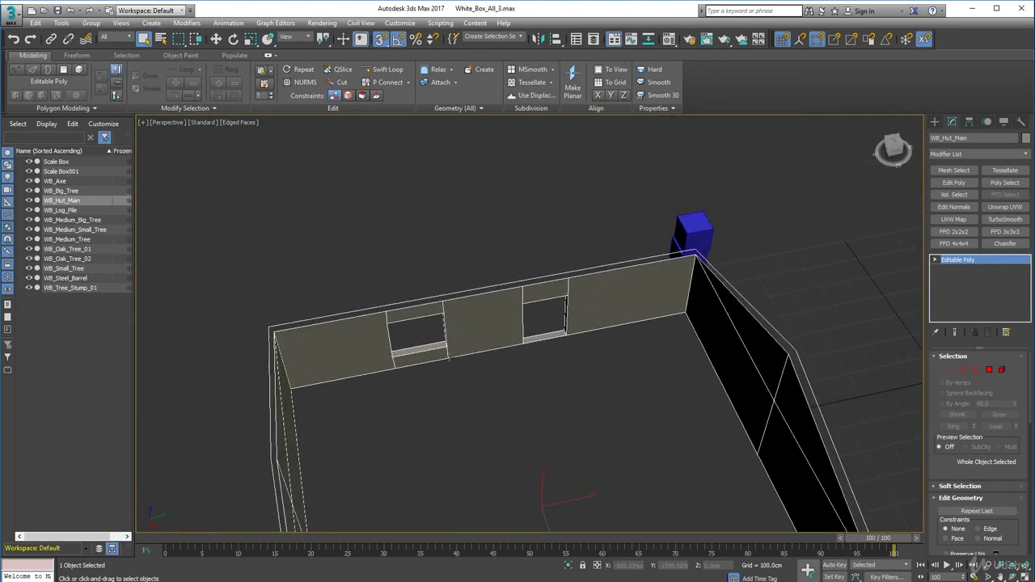
scroll(526, 329, "up", 5)
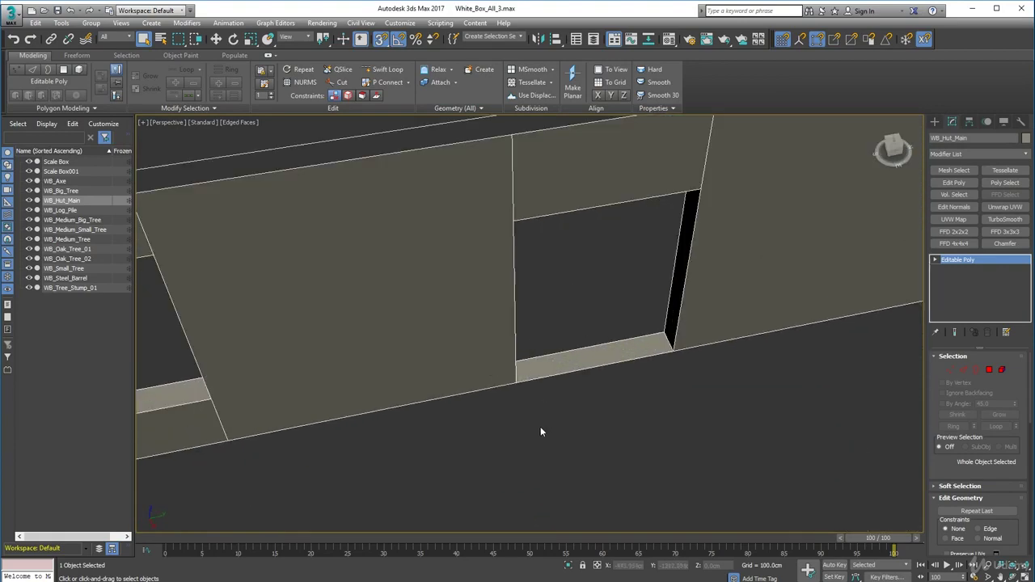
scroll(541, 427, "down", 10)
middle_click_drag(555, 410, 509, 305, "alt")
scroll(584, 346, "up", 4)
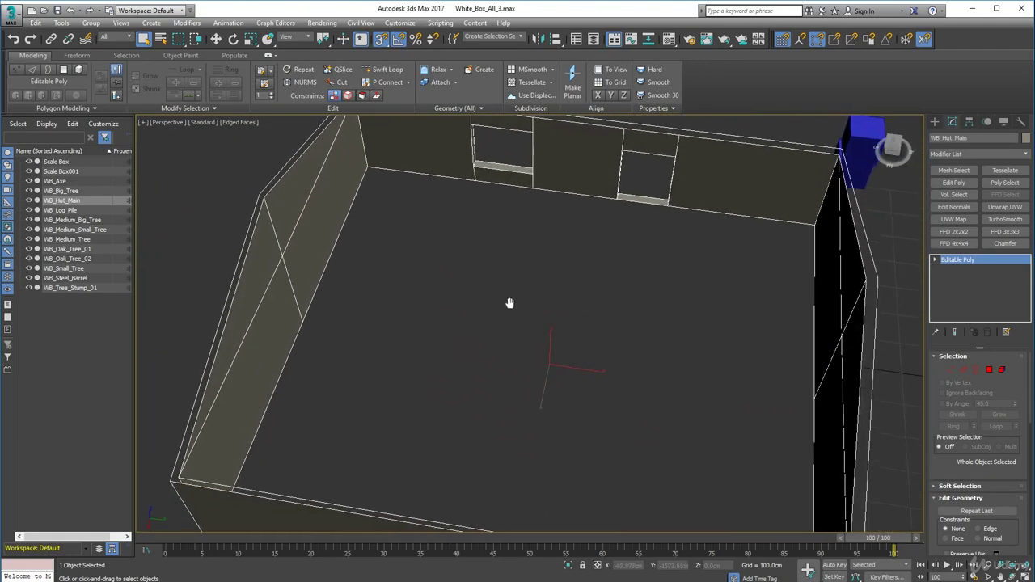
scroll(524, 307, "down", 8)
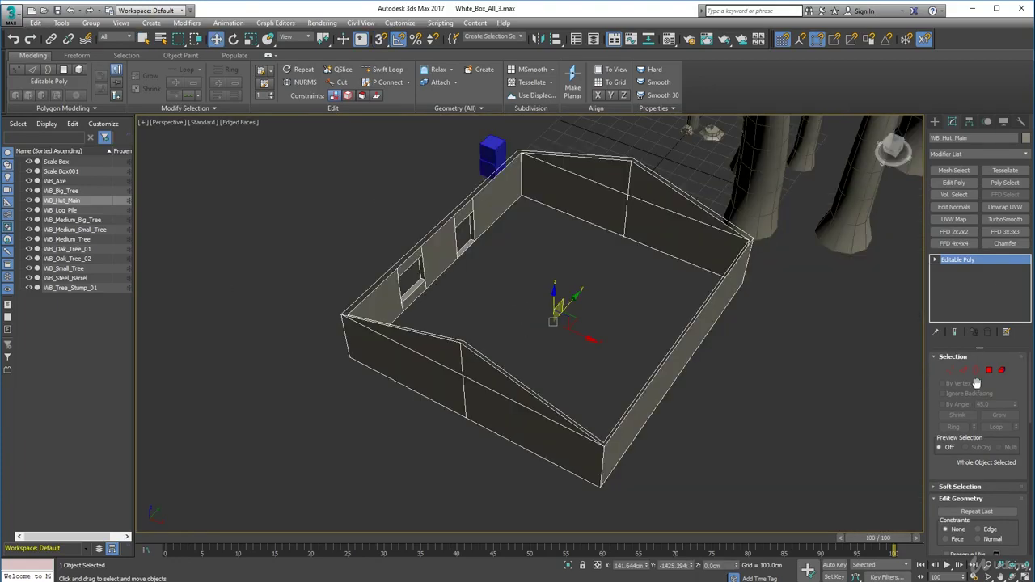
- Extend the gable wall's two inner bottom edges along Y in strips matching the openings, snapping the last to the opposite gable as a new floor
left_click(964, 370)
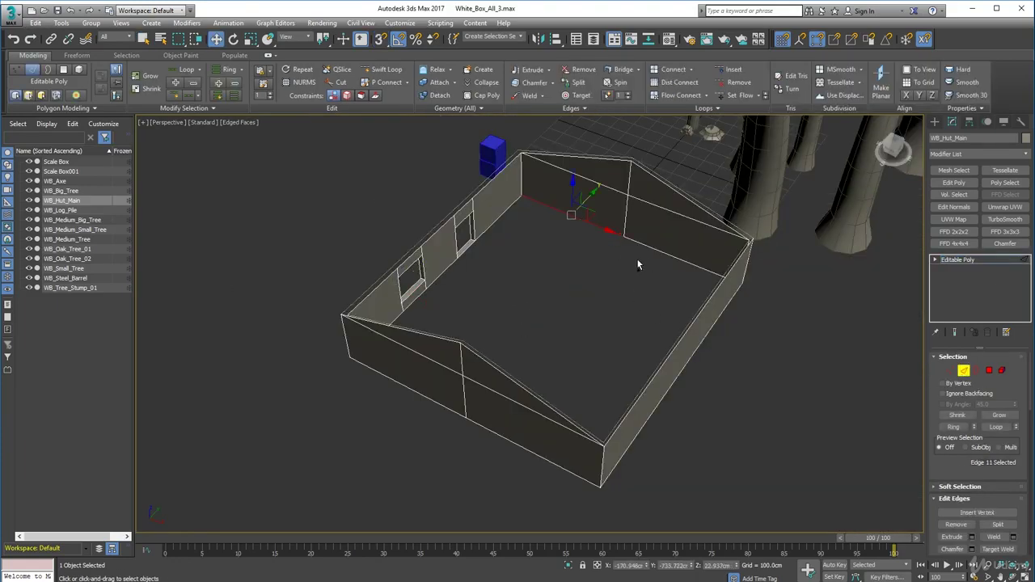
middle_click_drag(791, 368, 812, 414, "alt")
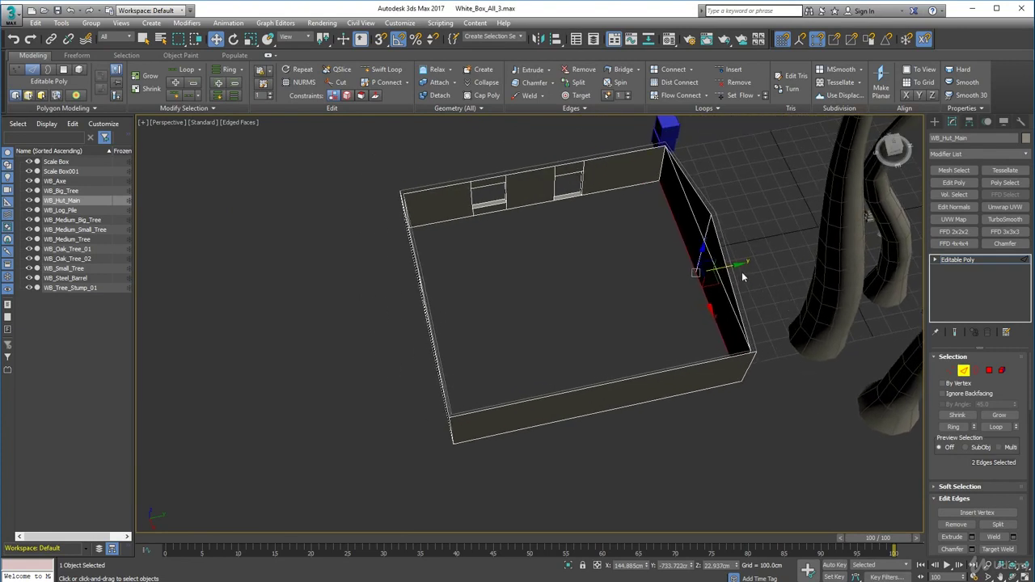
left_click_drag(738, 265, 477, 313, "shift")
middle_click_drag(619, 305, 590, 308, "alt")
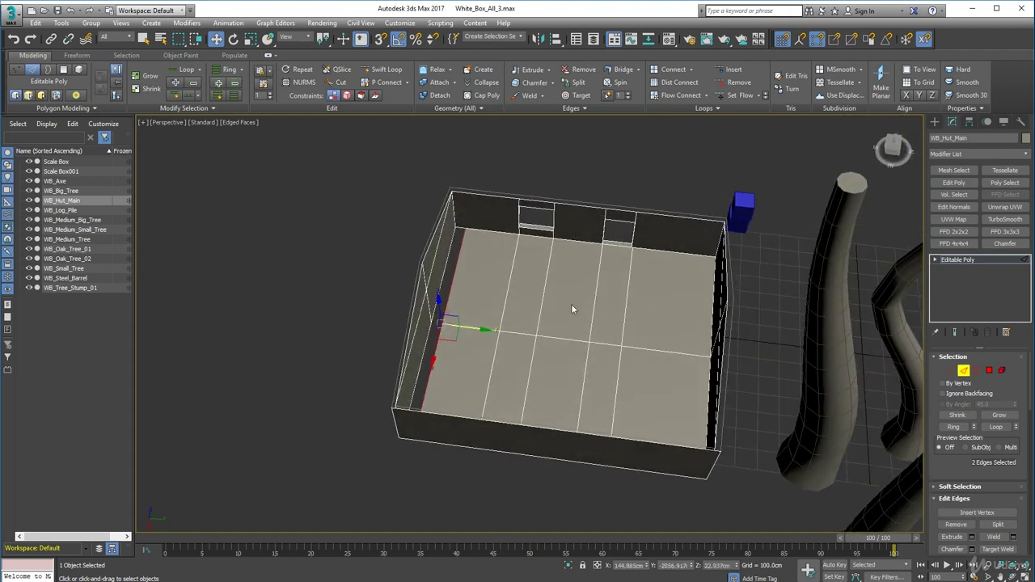
key("s")
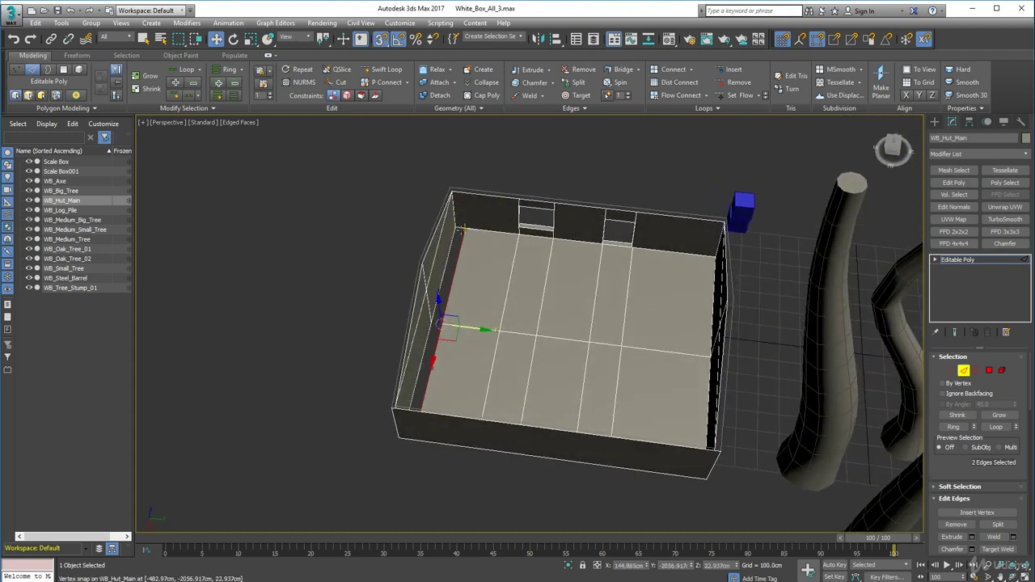
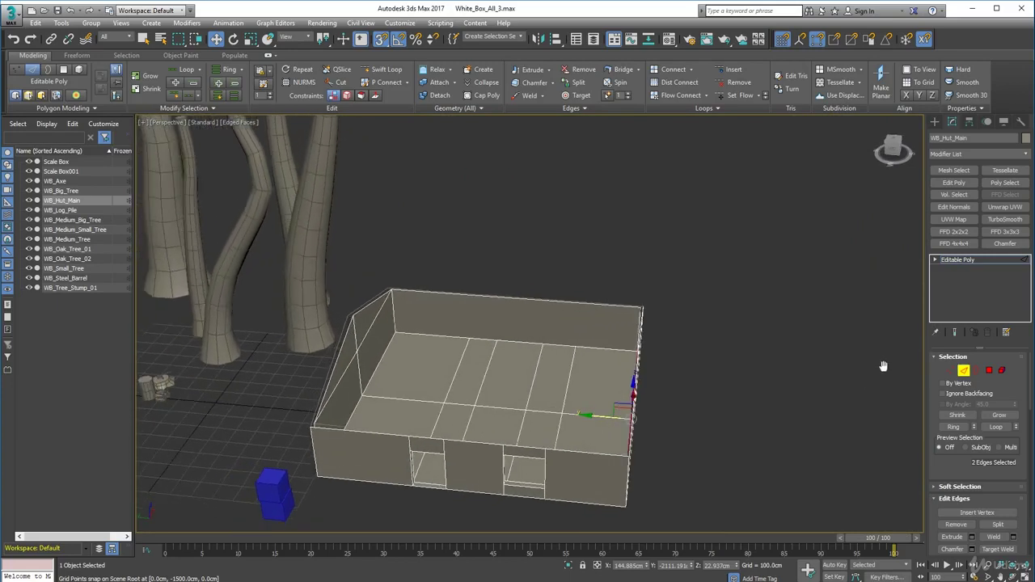
- Snap the stray vertex at the inner base of the rear wall onto the end vertex of the nearest floor division
key("1")
scroll(519, 331, "up", 5)
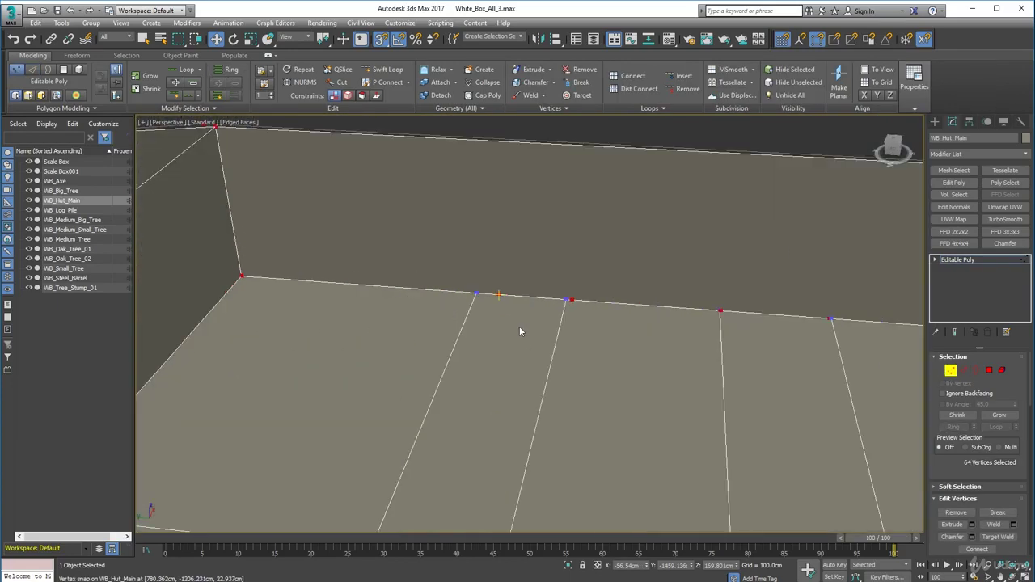
scroll(522, 341, "down", 2)
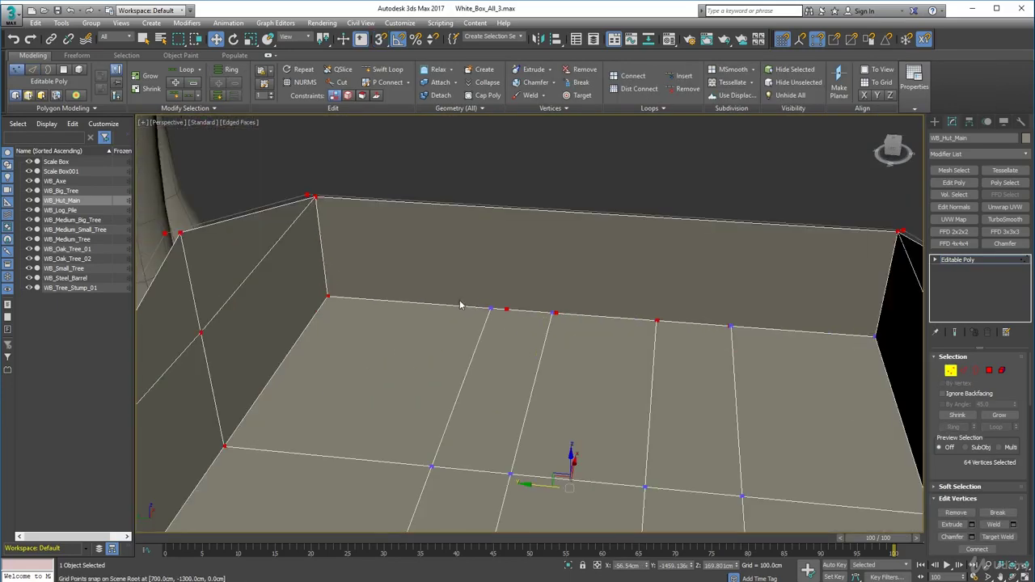
left_click(512, 324)
left_click(507, 309)
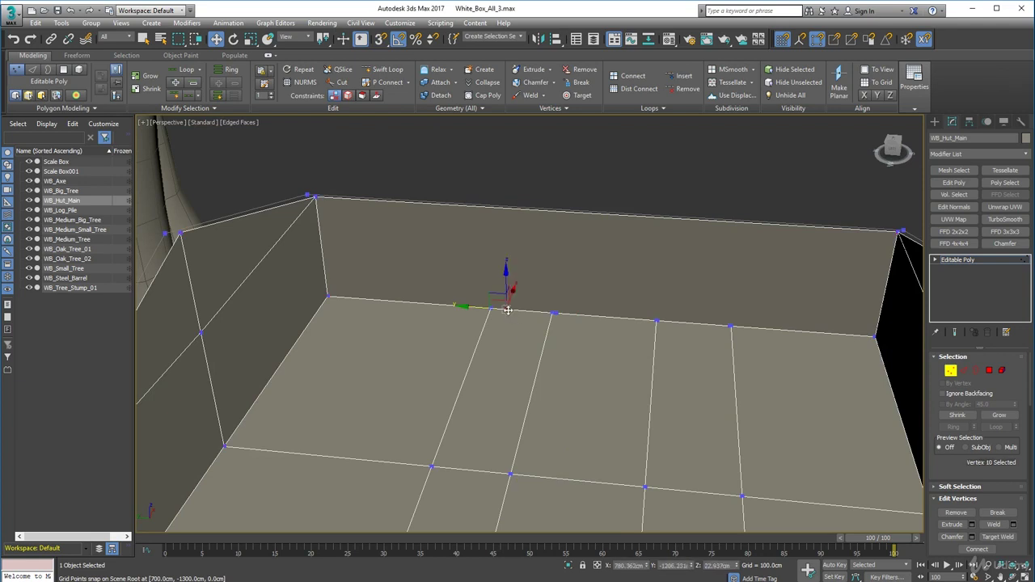
left_click(508, 335)
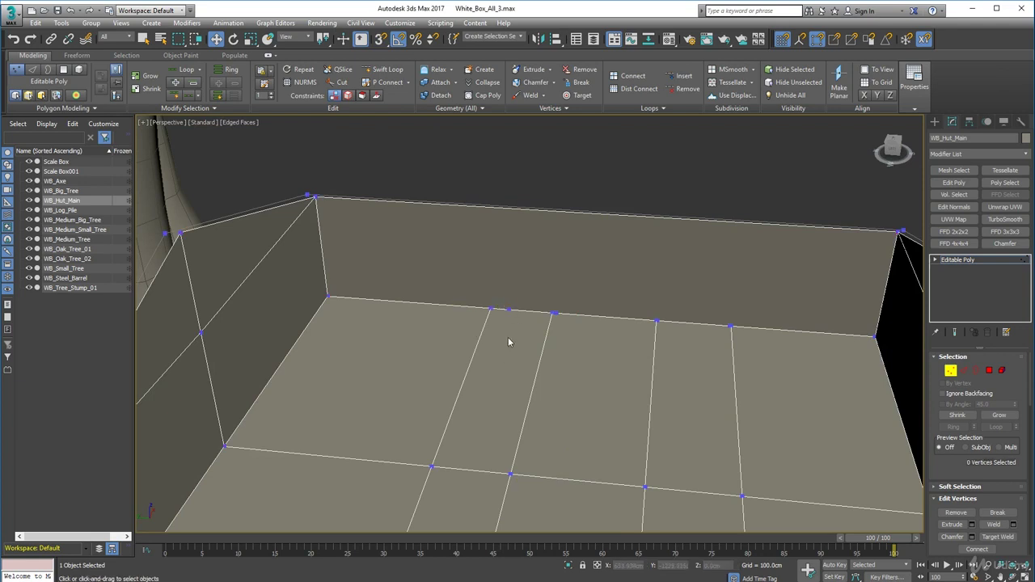
key("s")
left_click(508, 310)
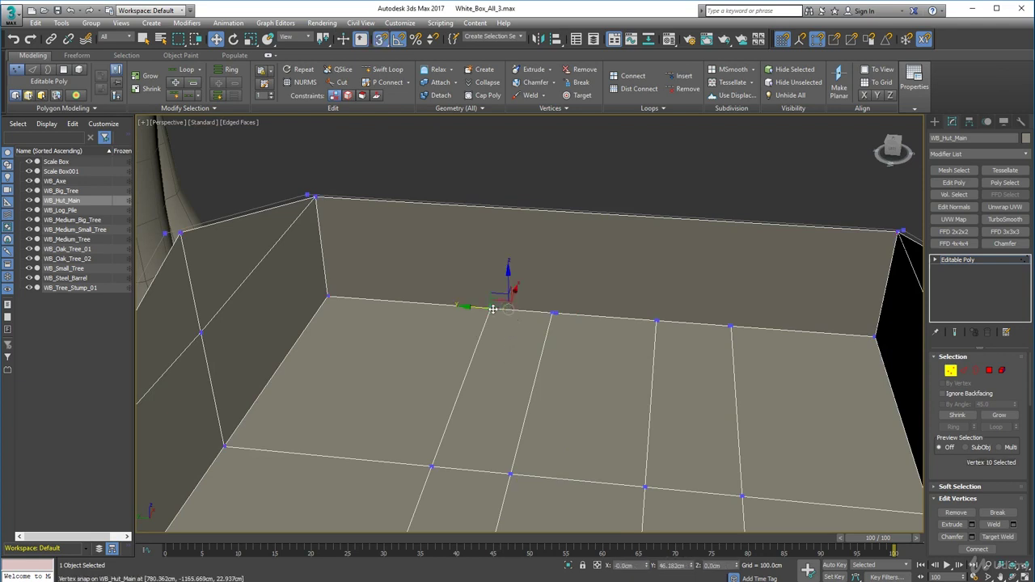
- Snap the remaining three base vertices of the rear inner wall onto the end vertices of their matching floor divisions
left_click(553, 312)
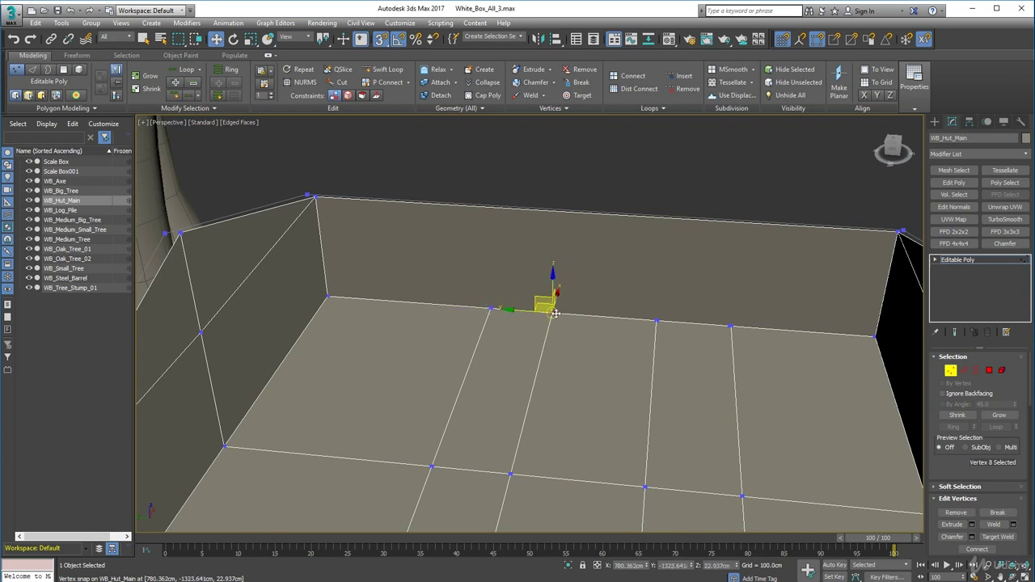
scroll(743, 334, "up", 5)
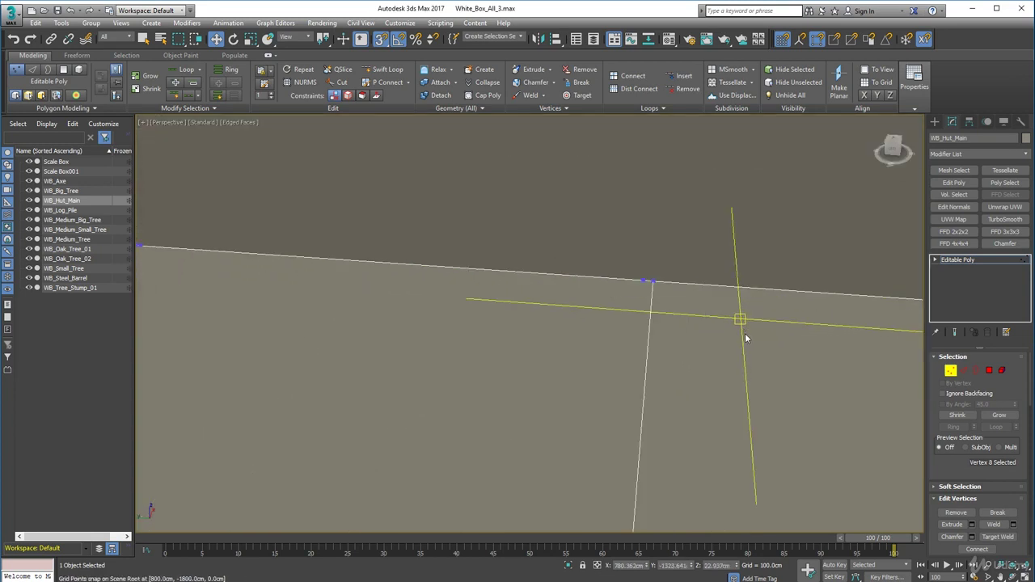
left_click(643, 281)
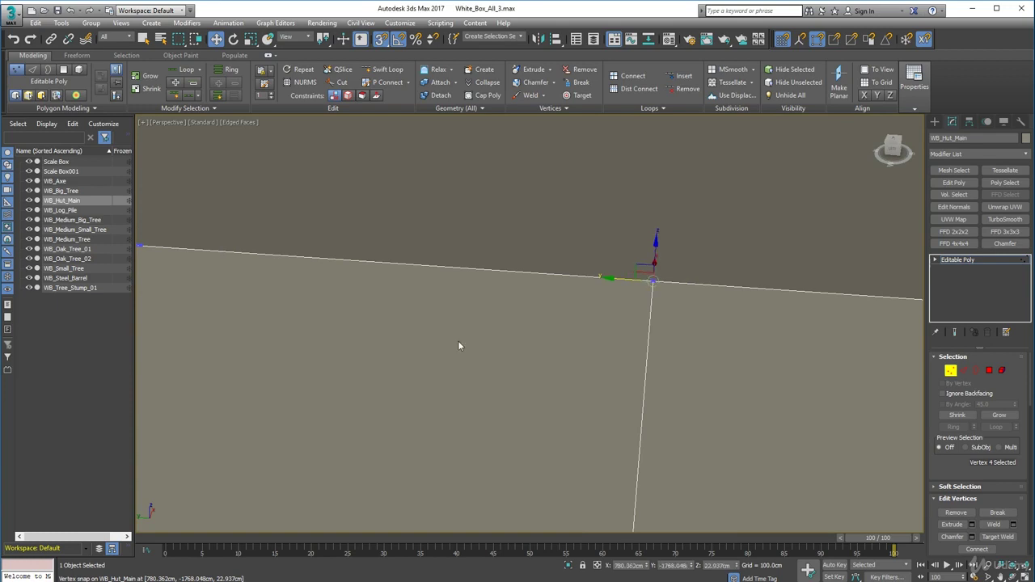
middle_click_drag(460, 347, 737, 404)
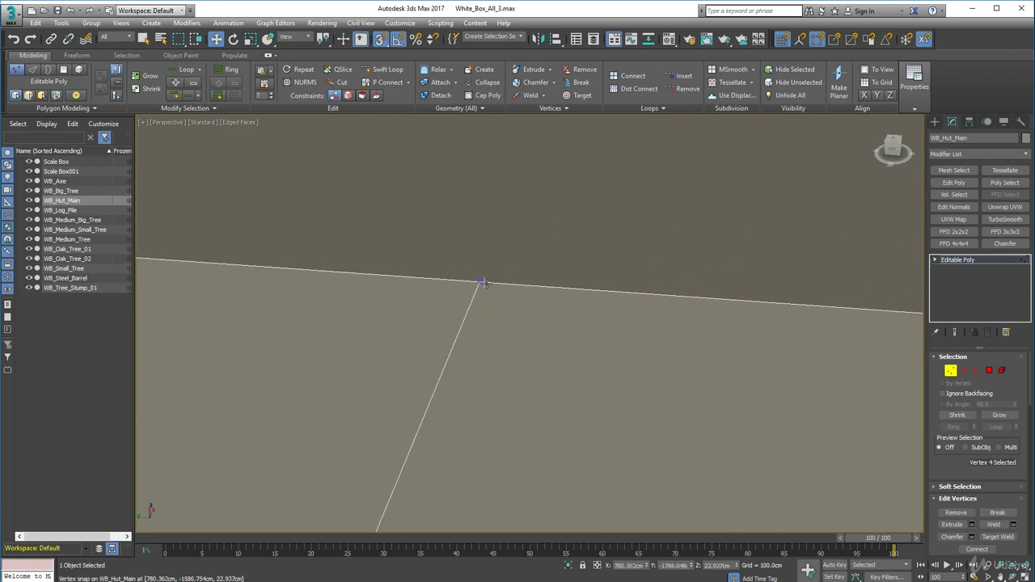
left_click(484, 283)
- Turn off snapping, select the vertices along the rear inner wall's base without the stray wall-top one, and weld the overlapping pairs
scroll(488, 337, "down", 6)
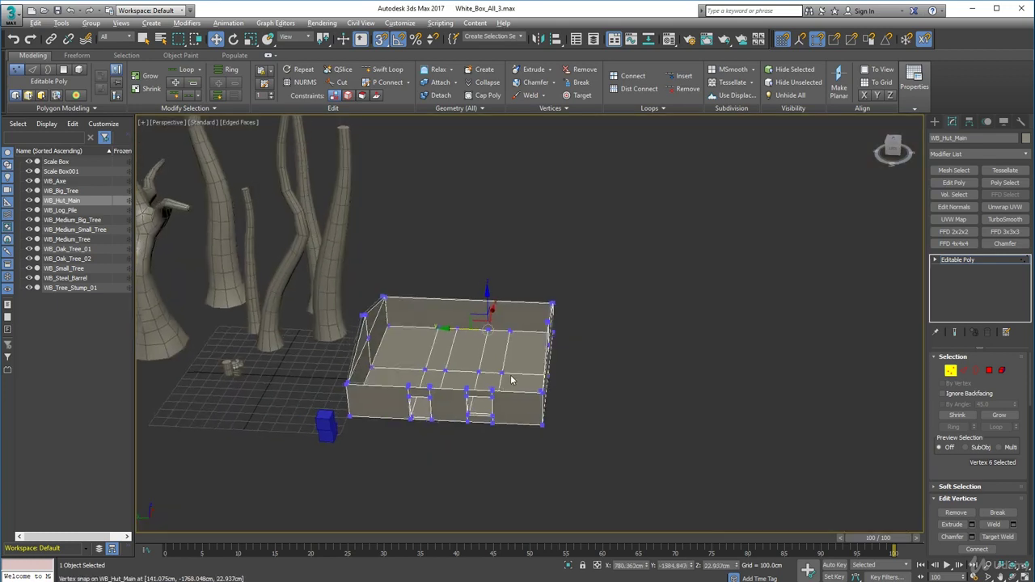
middle_click_drag(511, 380, 417, 330, "alt")
key("s")
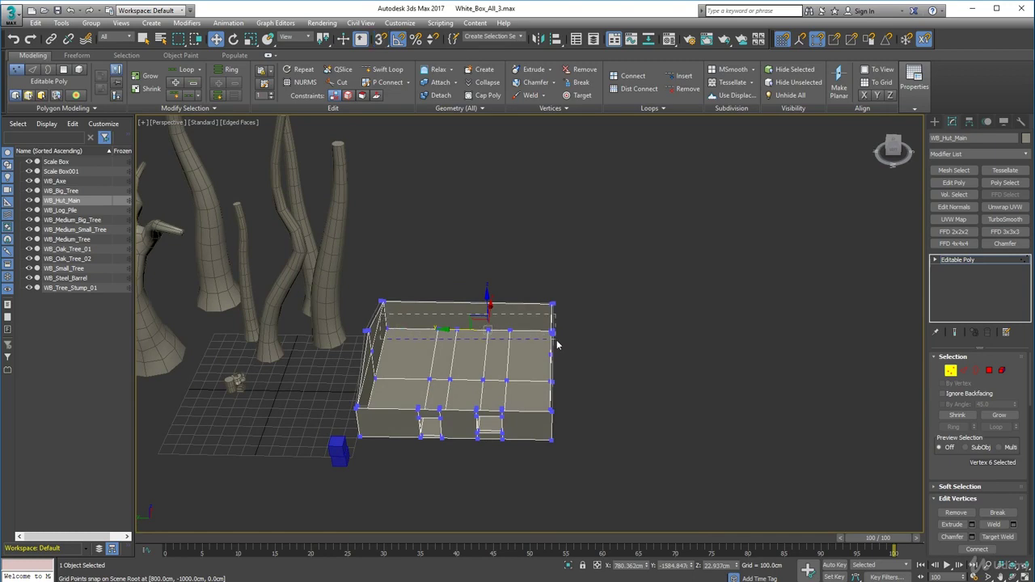
left_click_drag(556, 345, 355, 287)
middle_click_drag(356, 287, 516, 419, "alt")
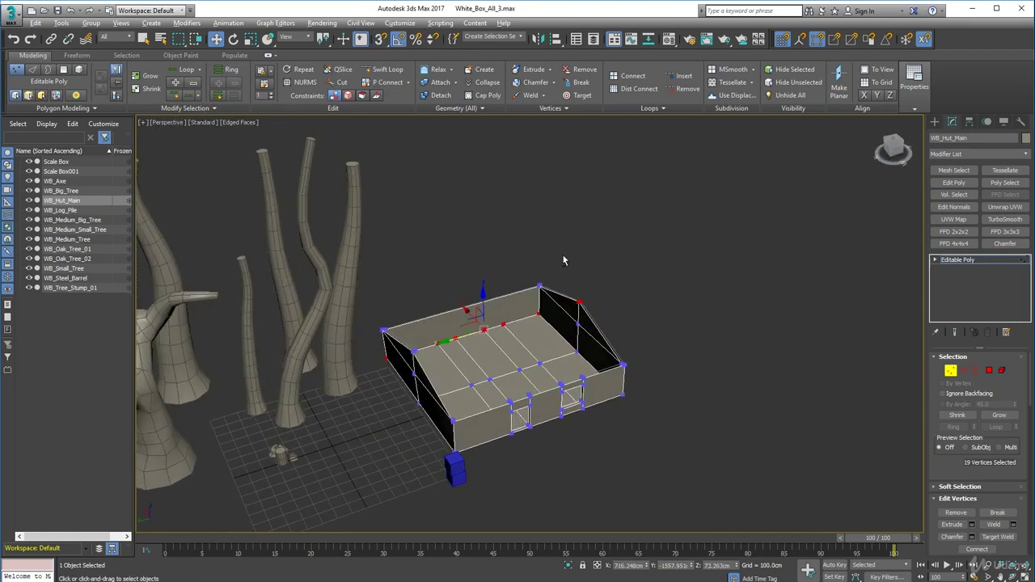
left_click(436, 344, "alt")
middle_click_drag(437, 344, 441, 356, "alt")
scroll(438, 362, "up", 5)
scroll(439, 361, "up", 3)
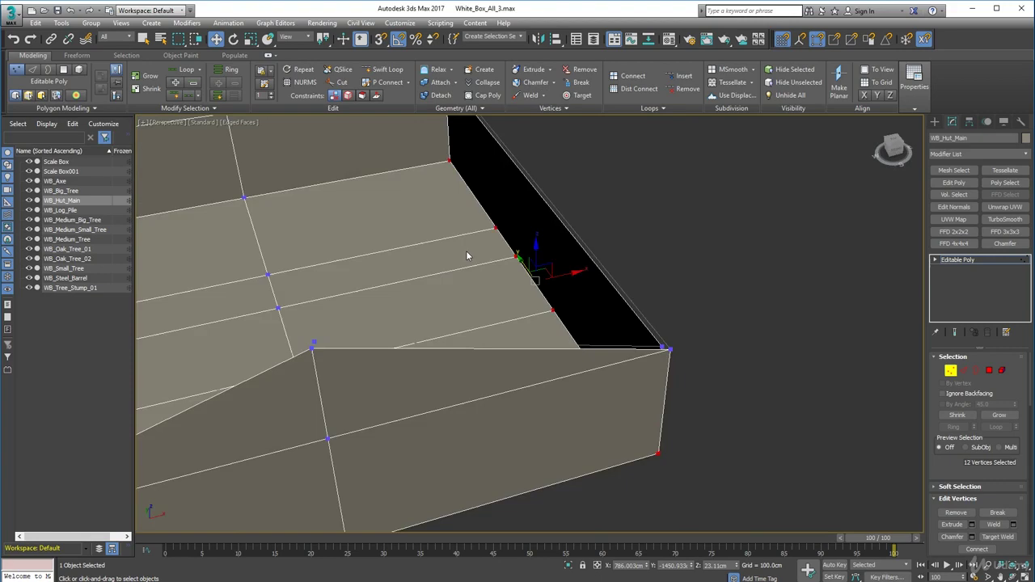
scroll(467, 256, "down", 5)
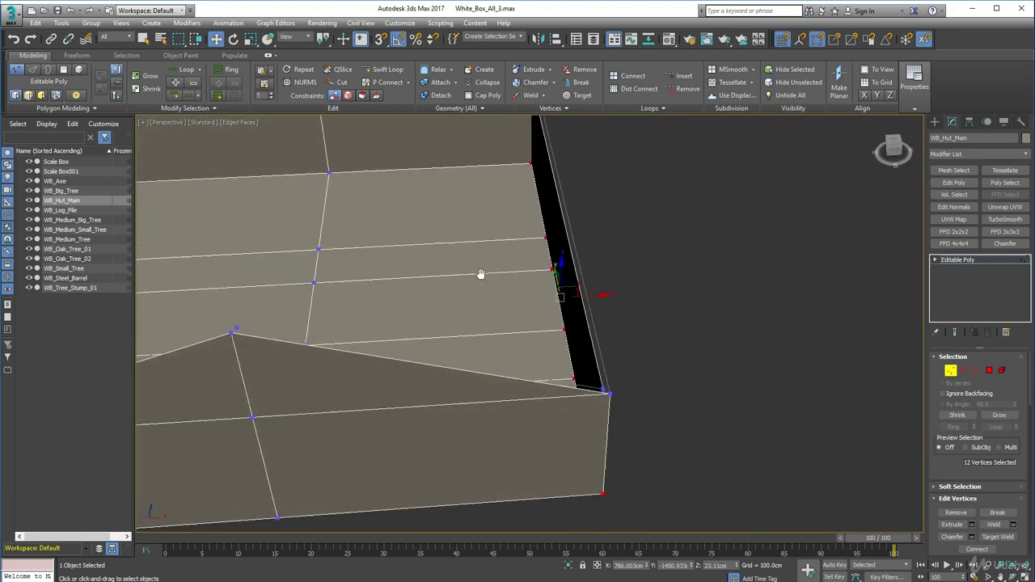
- Snap the floor division's end vertex onto the inner base vertex at the outer side of the door opening
middle_click_drag(480, 275, 352, 476)
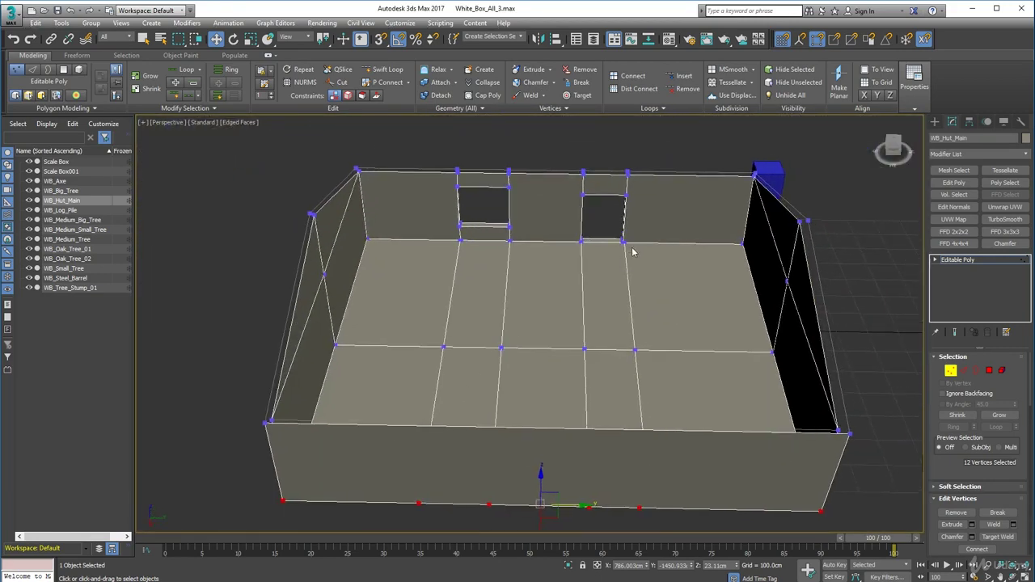
scroll(699, 224, "up", 5)
middle_click_drag(486, 324, 558, 273)
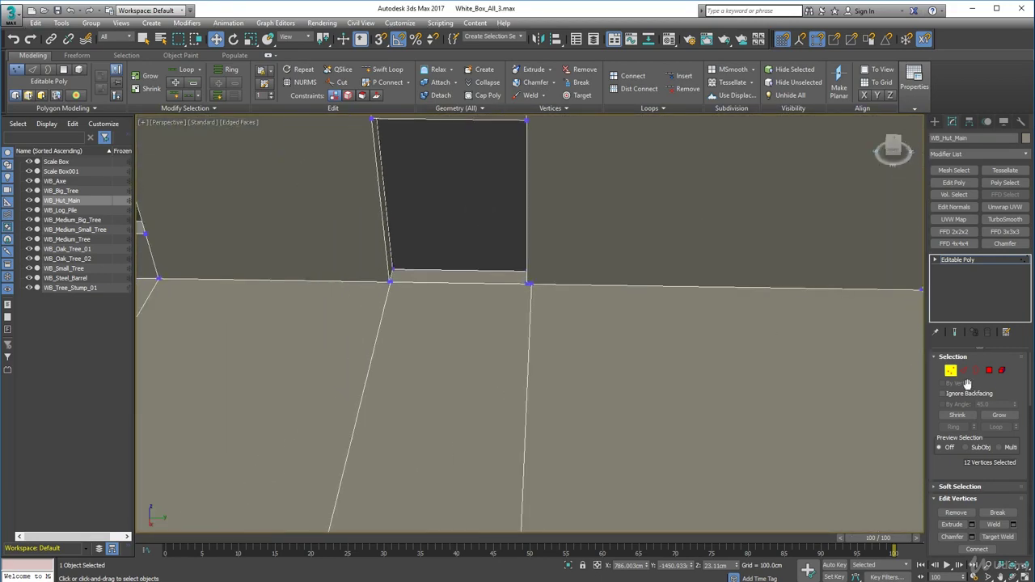
left_click(530, 286)
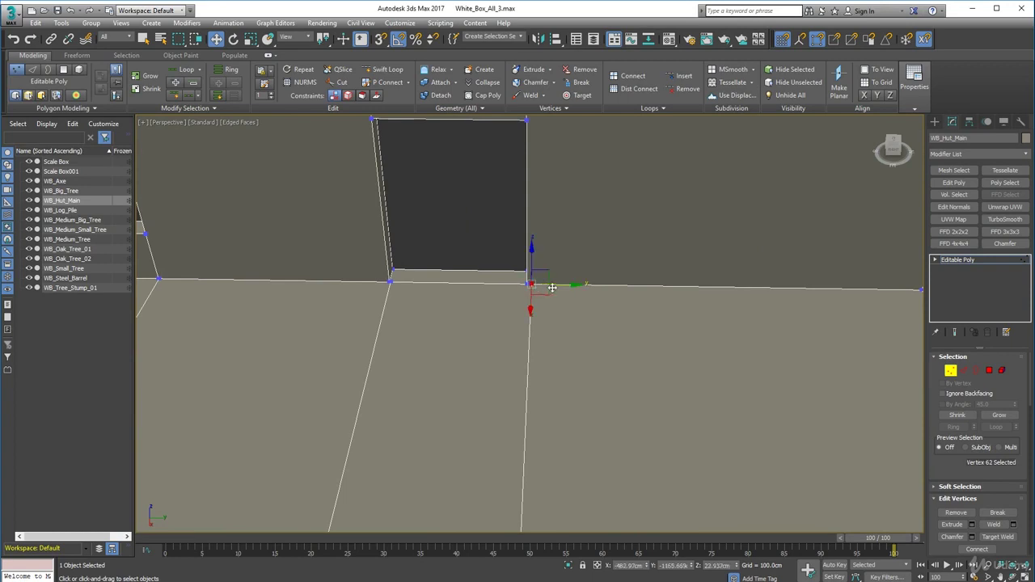
left_click(594, 347)
left_click_drag(577, 285, 527, 283)
key("s")
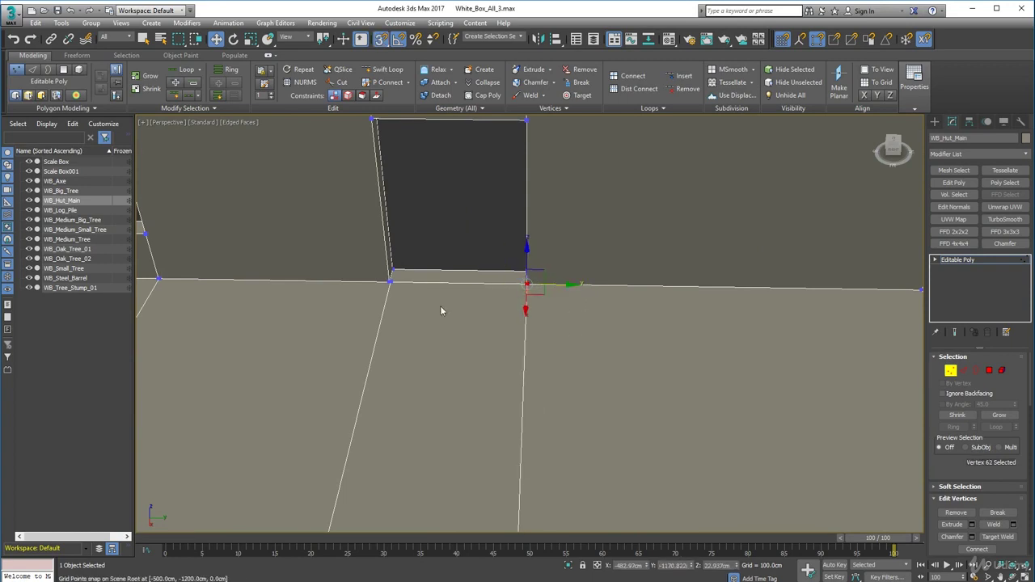
- Snap the wall and floor-division vertices together at the inner base on both sides of the window opening
middle_click_drag(440, 306, 594, 300)
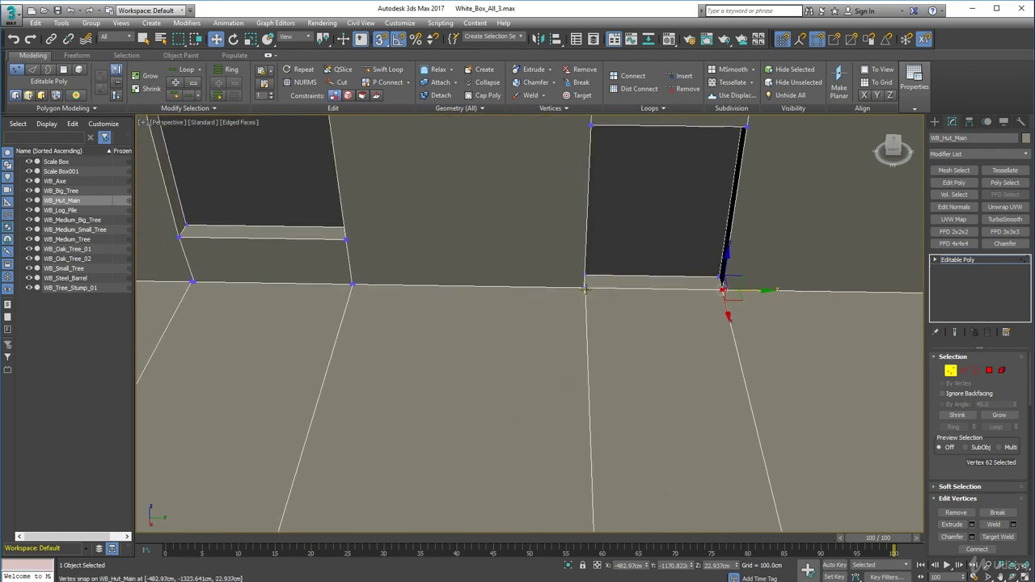
left_click(584, 288)
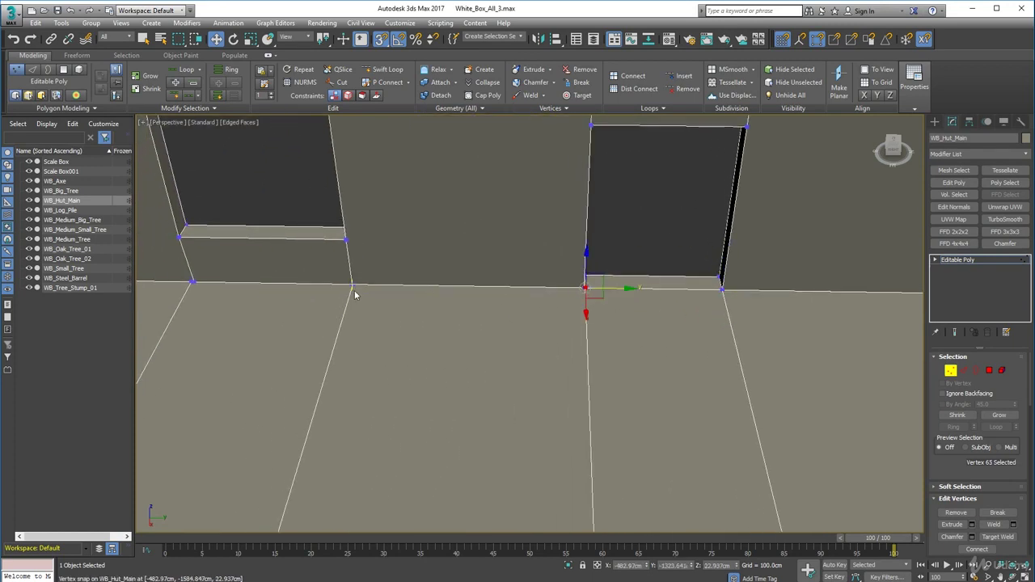
middle_click_drag(354, 295, 416, 261)
scroll(576, 275, "up", 6)
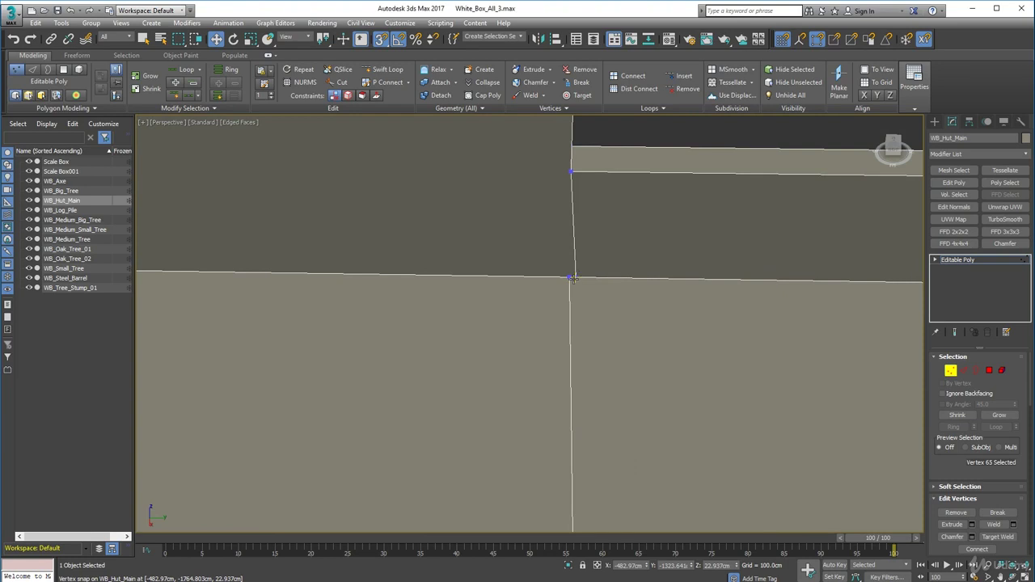
left_click(576, 277)
scroll(536, 326, "down", 5)
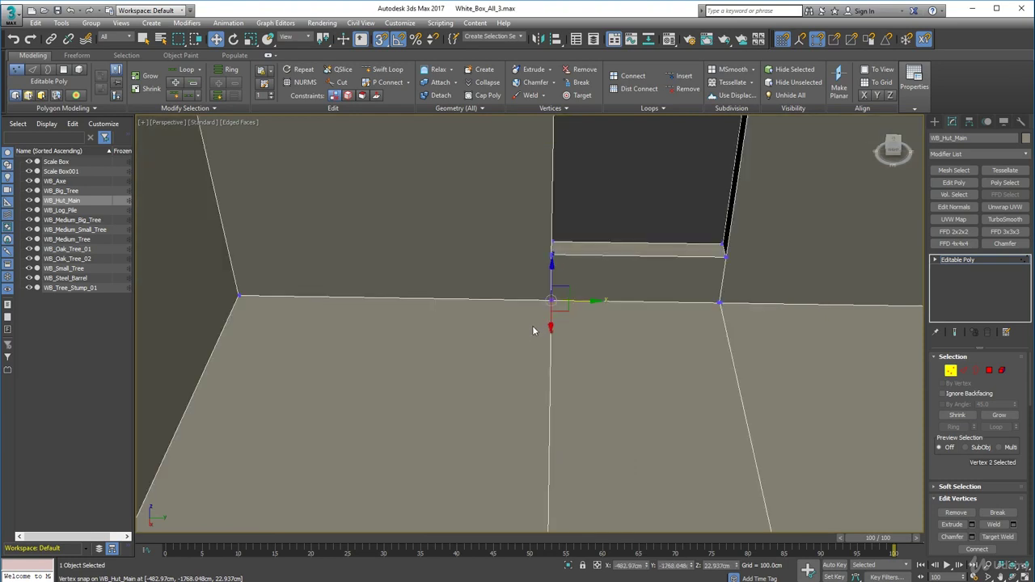
middle_click_drag(536, 326, 420, 326)
scroll(432, 316, "up", 5)
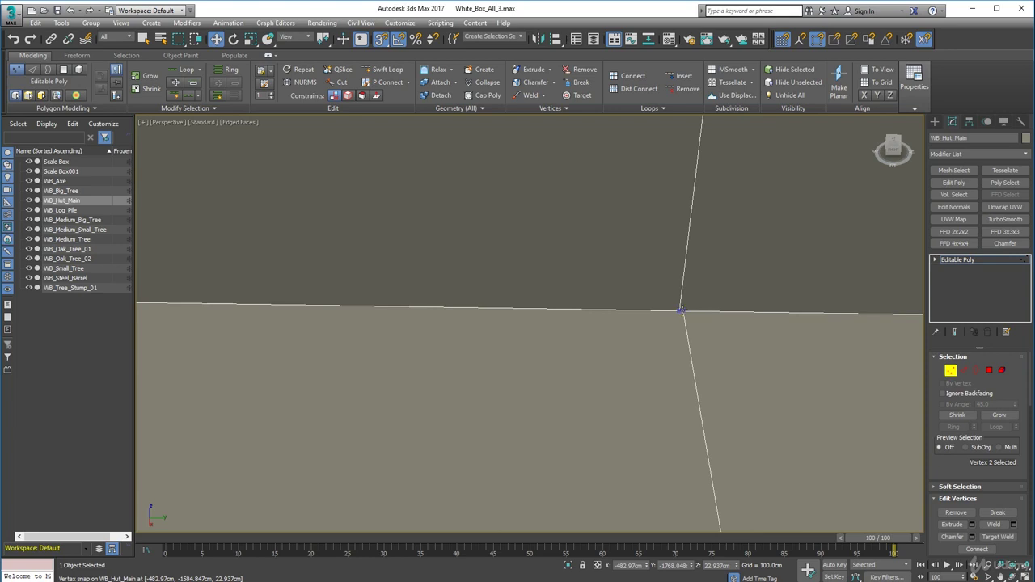
left_click(681, 310)
- Snap the remaining floor-division end vertex onto the wall's base vertex at the door side facing the window
scroll(853, 333, "down", 4)
middle_click_drag(853, 332, 429, 348)
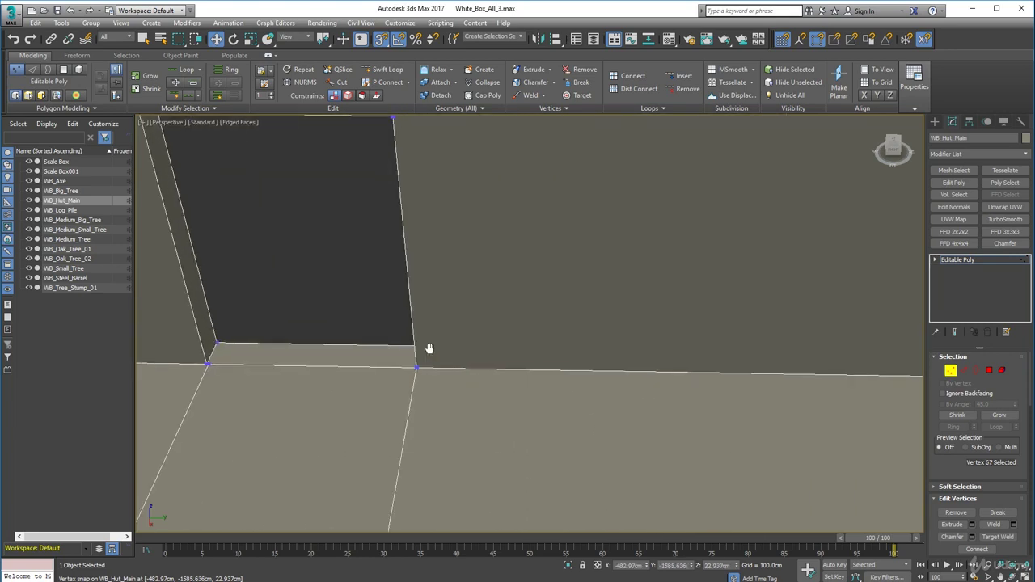
scroll(541, 331, "down", 2)
middle_click_drag(536, 332, 615, 326)
scroll(615, 326, "up", 2)
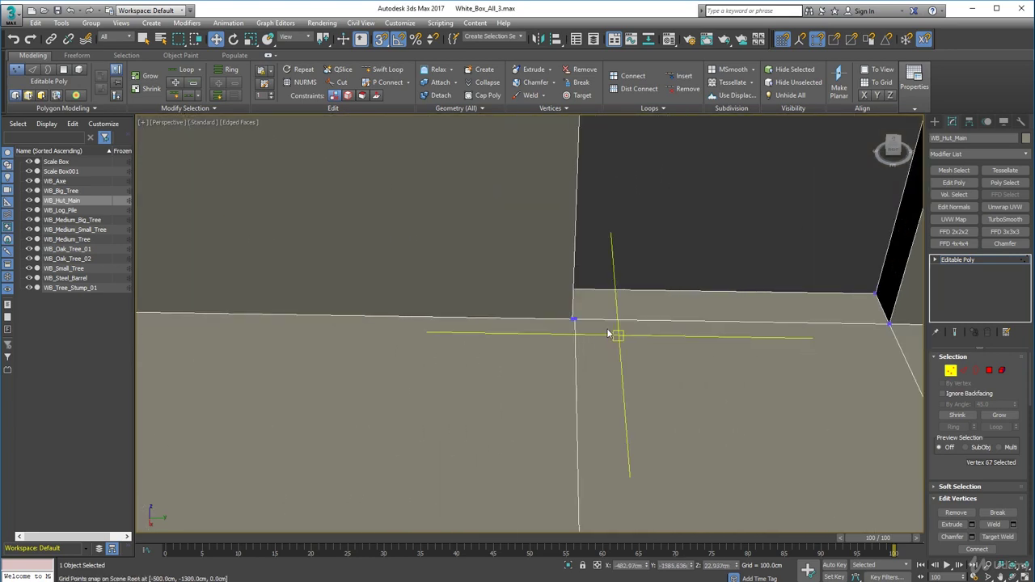
left_click_drag(608, 334, 558, 315)
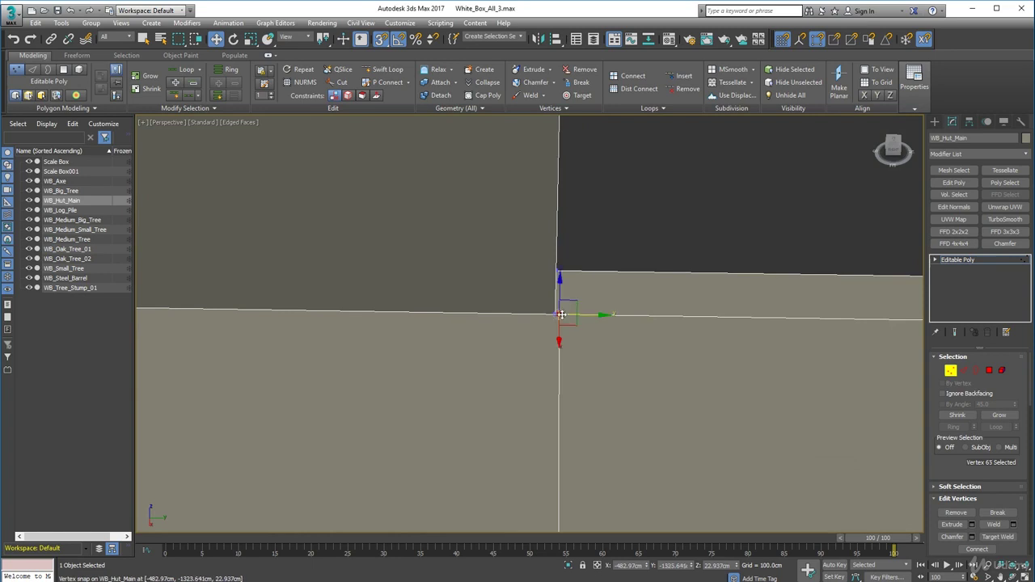
scroll(759, 329, "down", 5)
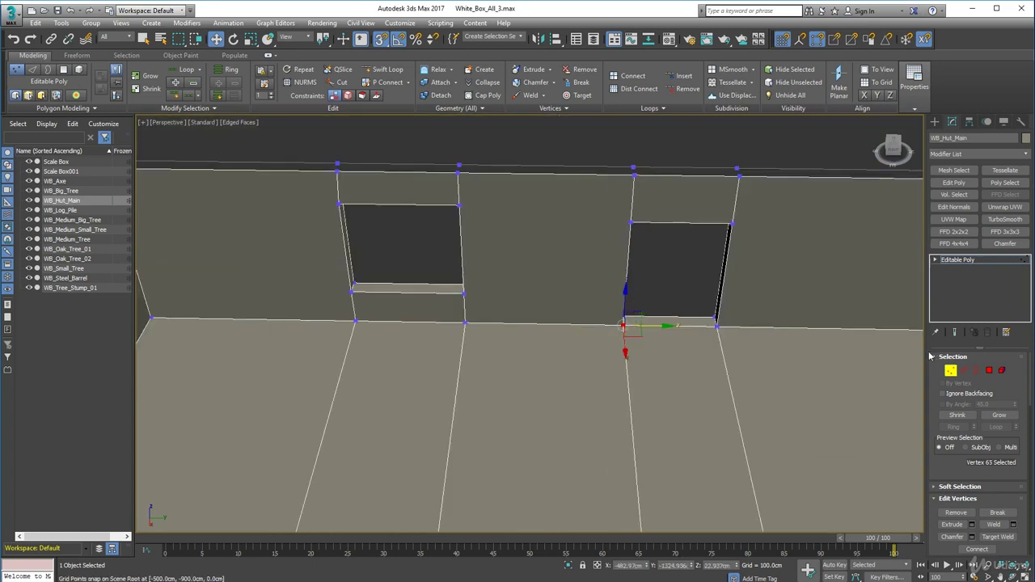
- With the selection-only tool, select the vertices along the front inner wall's base and weld the overlapping ones
scroll(844, 353, "down", 3)
middle_click_drag(716, 342, 358, 363, "alt")
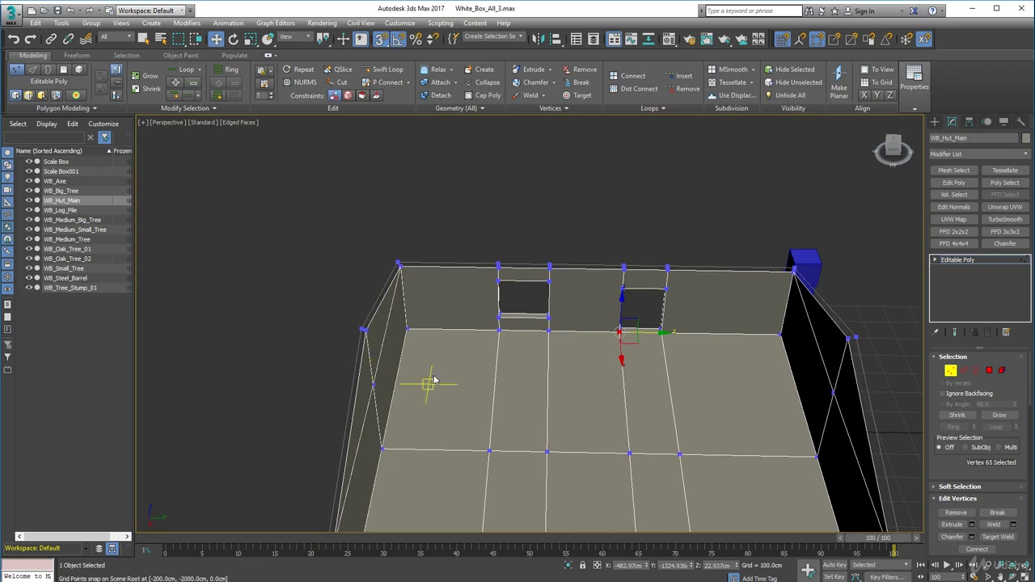
left_click(404, 325)
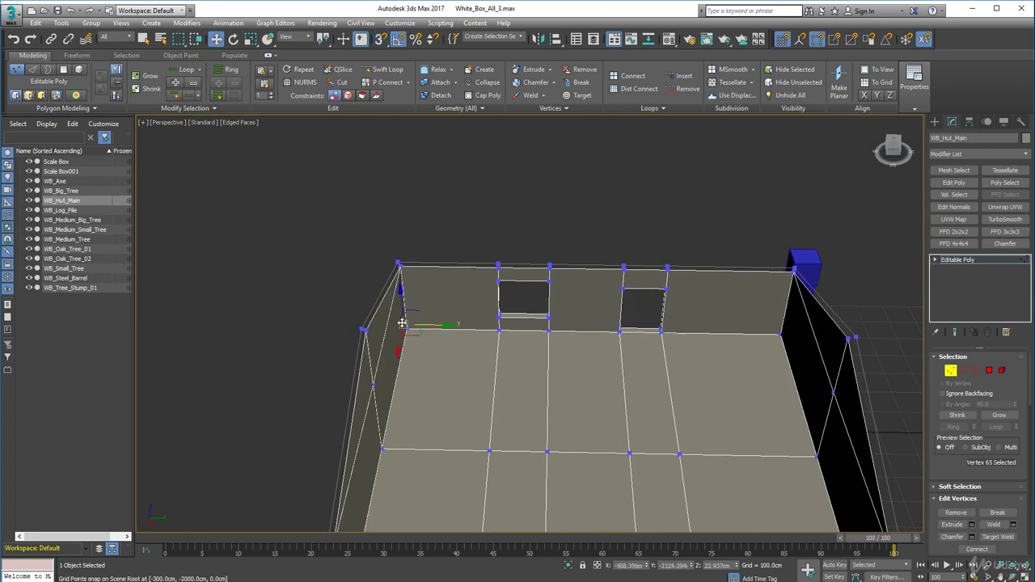
left_click(948, 368)
left_click(948, 368)
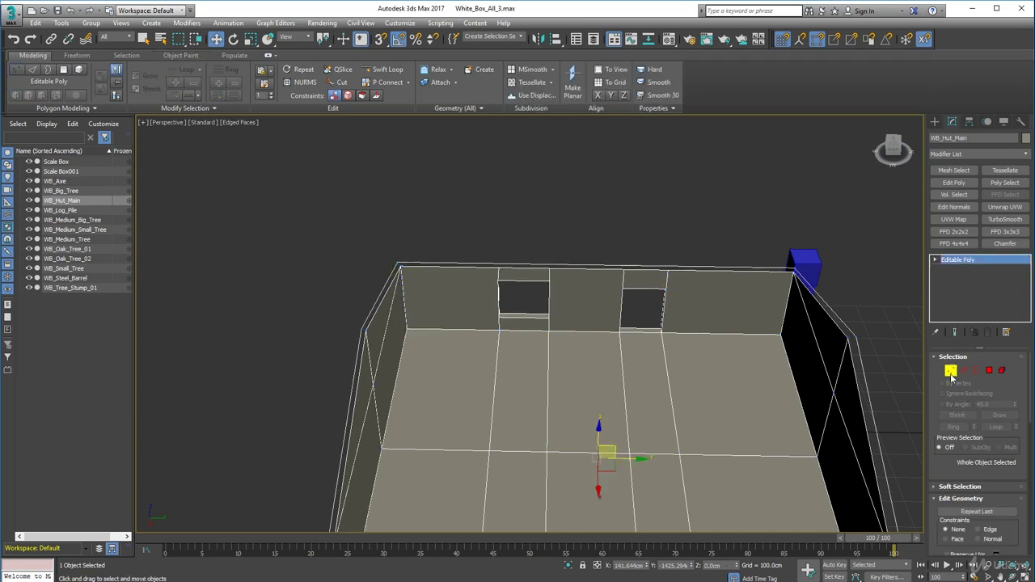
left_click(143, 38)
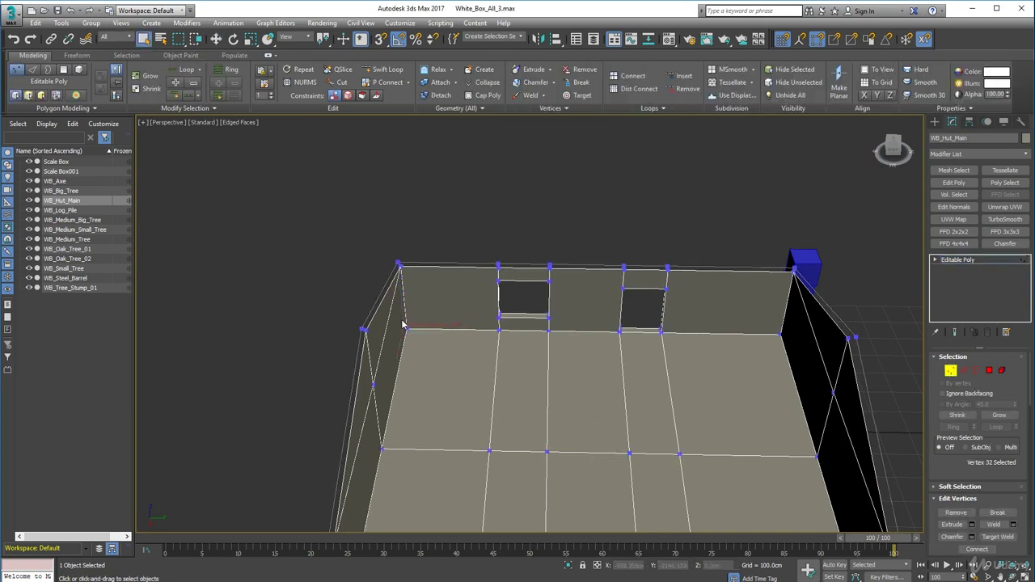
left_click_drag(401, 324, 807, 374)
- Select the overlapping vertices at the middle of the far gable's inner base and weld them
middle_click_drag(520, 336, 422, 342, "alt")
left_click(412, 216)
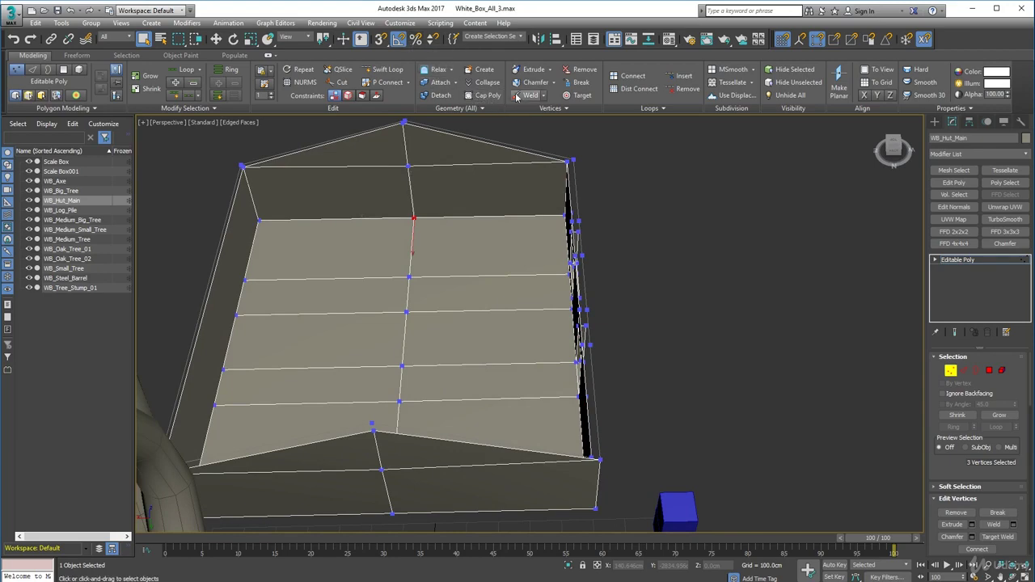
left_click(483, 179, "alt")
middle_click_drag(484, 180, 508, 488, "alt")
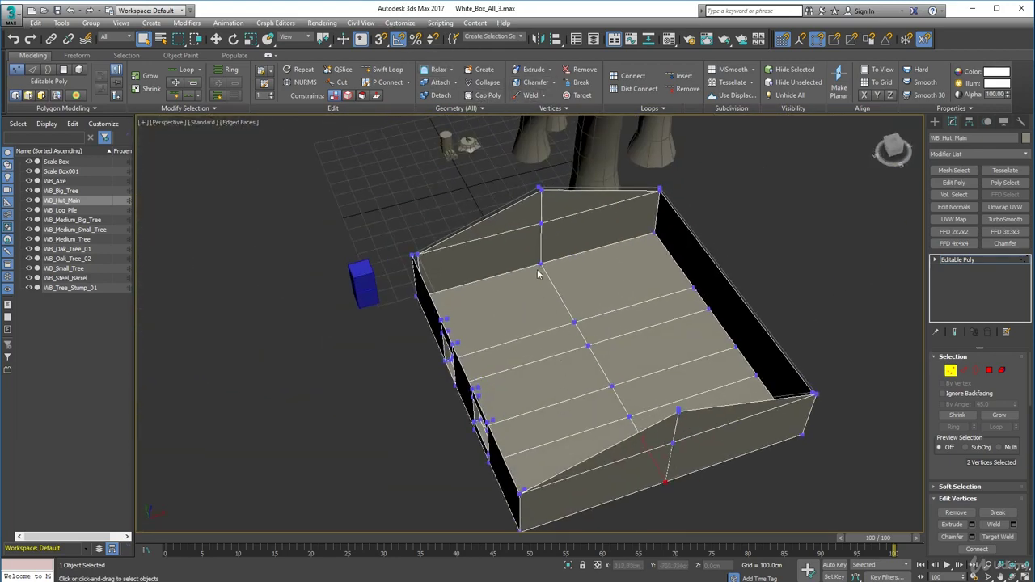
- Test the welds at the middle of both gables' inner bases by shifting each vertex and undoing the moves, ending vertex editing
left_click(540, 264)
left_click(216, 39)
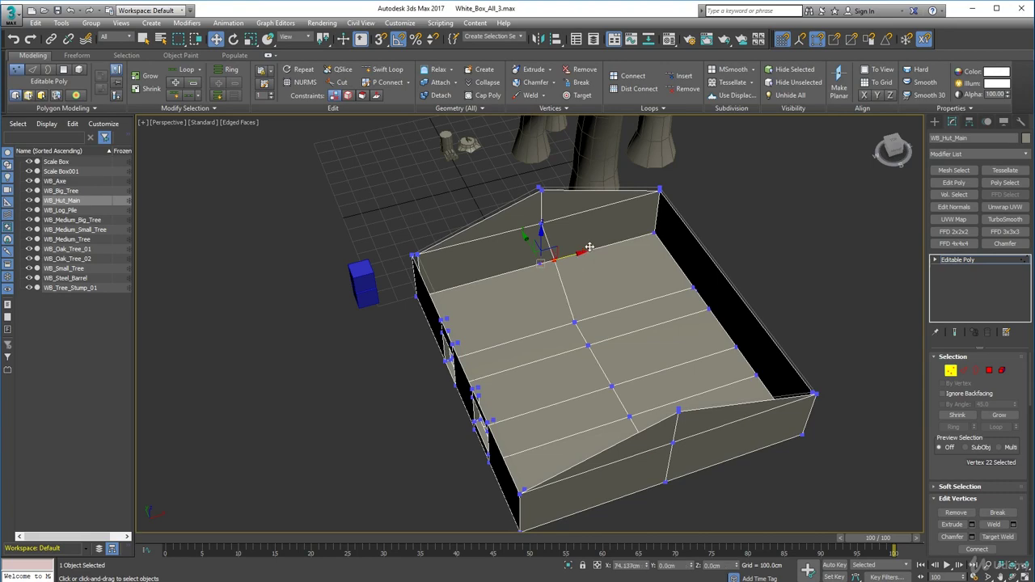
middle_click_drag(582, 319, 638, 403, "alt")
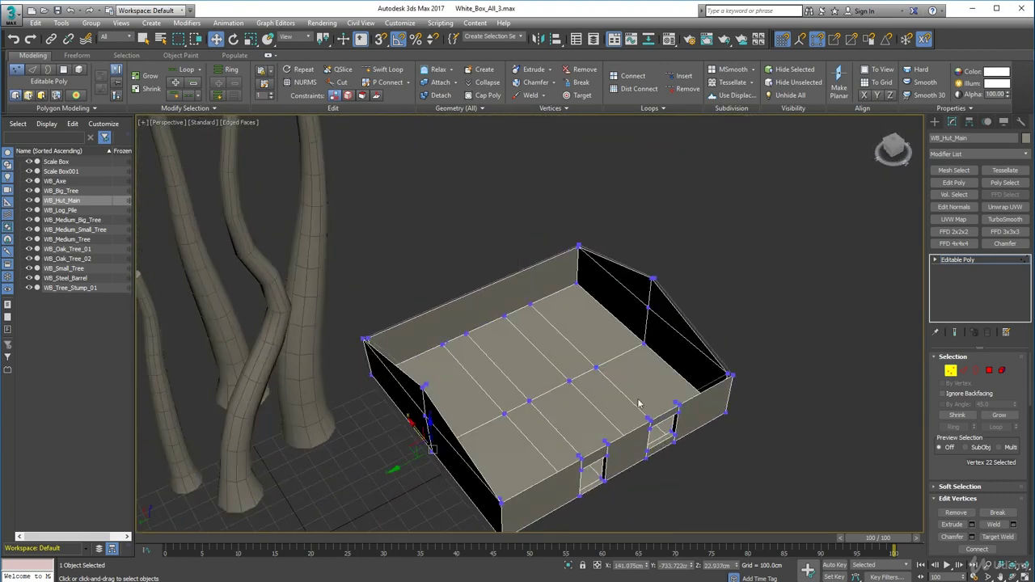
left_click(644, 345)
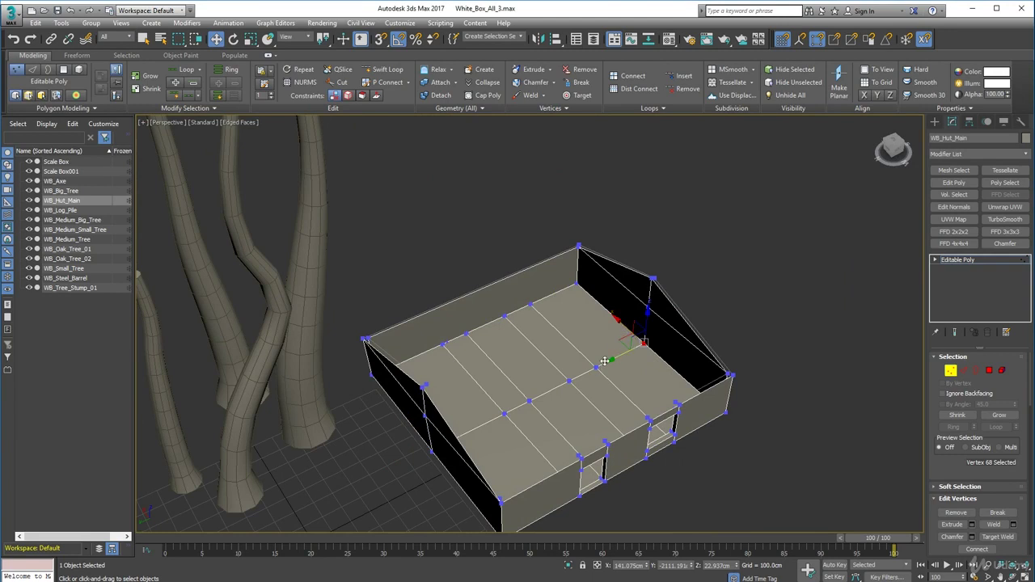
left_click_drag(601, 366, 582, 379)
key("ctrl+z")
left_click(950, 371)
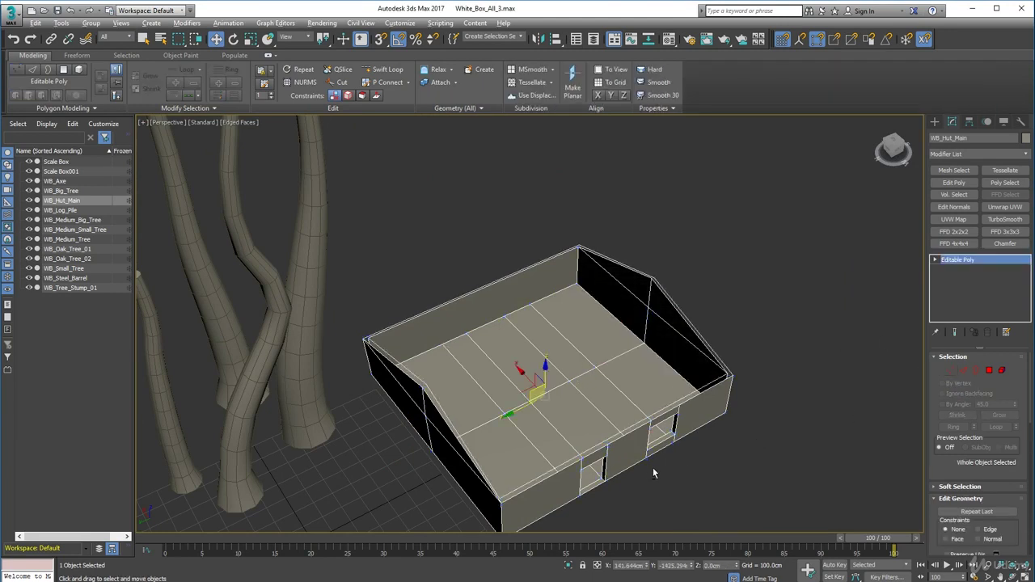
- Select bottom edges of the hut's outline in edge mode, including each segment along the rear wall
middle_click_drag(652, 467, 798, 377, "alt")
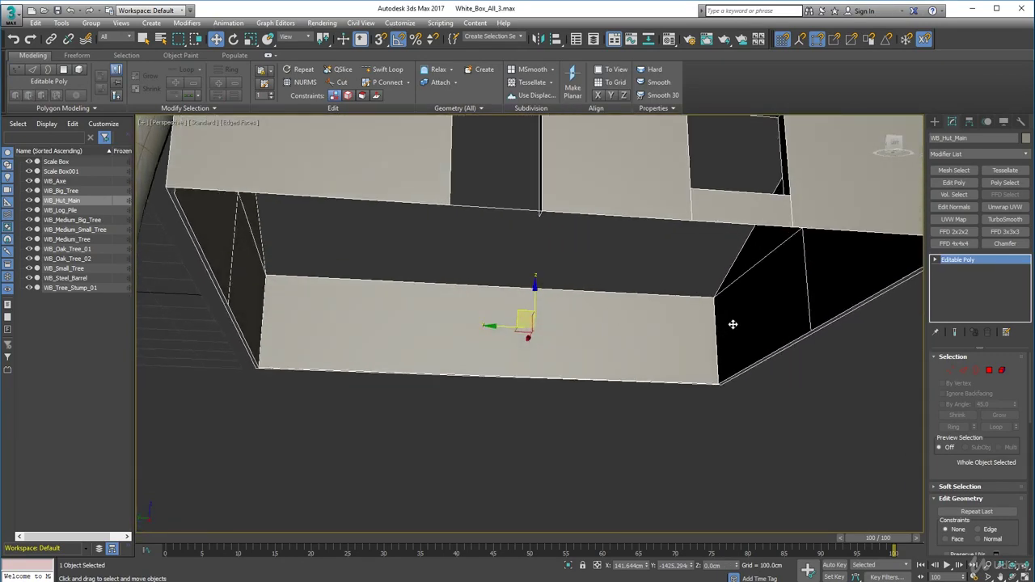
left_click(963, 371)
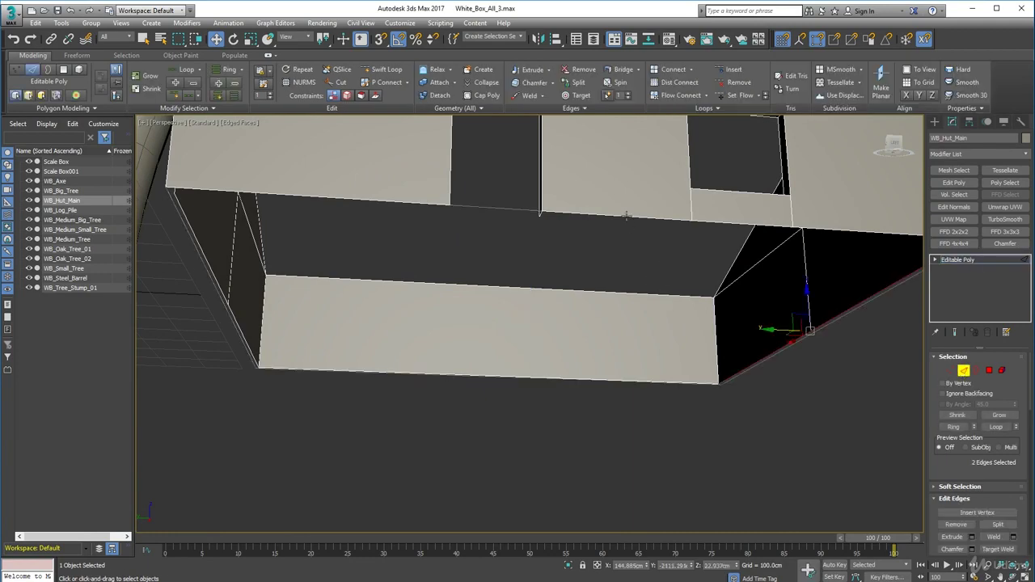
middle_click_drag(625, 216, 348, 290, "alt")
key("alt+l")
scroll(605, 262, "down", 5)
scroll(429, 282, "up", 5)
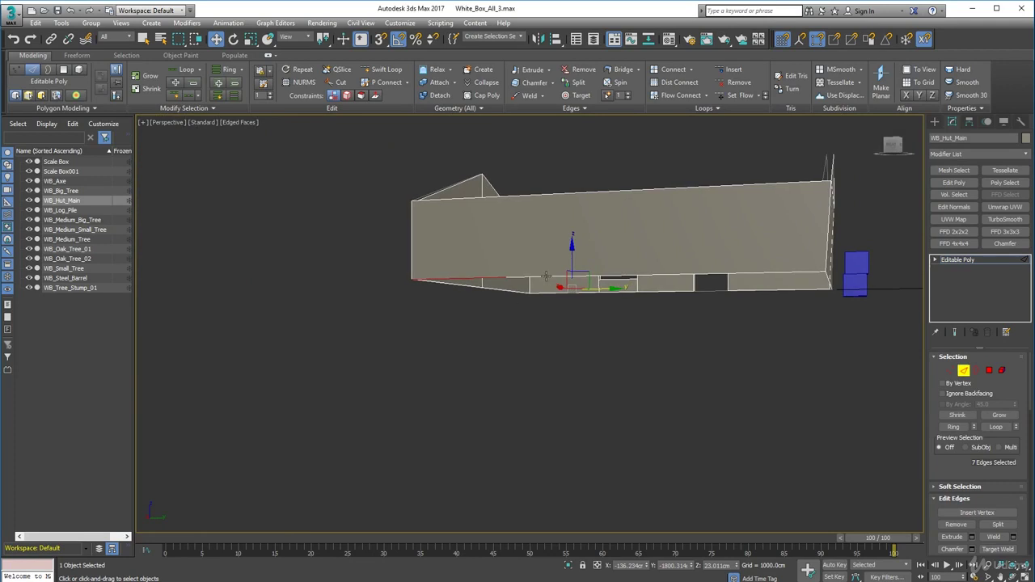
left_click(549, 277, "ctrl")
left_click(616, 277, "ctrl")
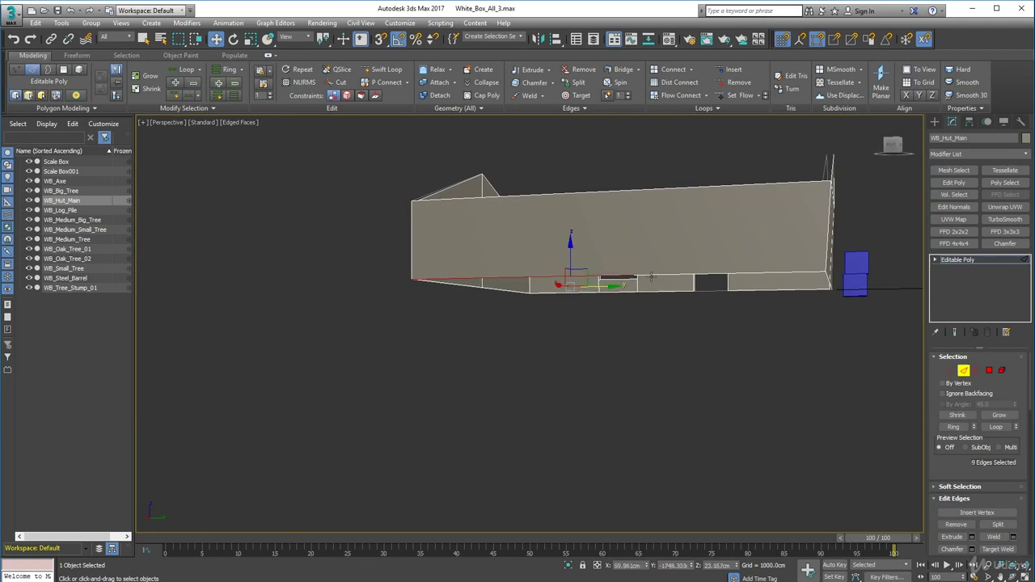
left_click(651, 277, "ctrl")
left_click(701, 273, "ctrl")
- Add the two bottom edges of the gable wall near the scale boxes to the edge selection
middle_click_drag(811, 275, 752, 311, "alt")
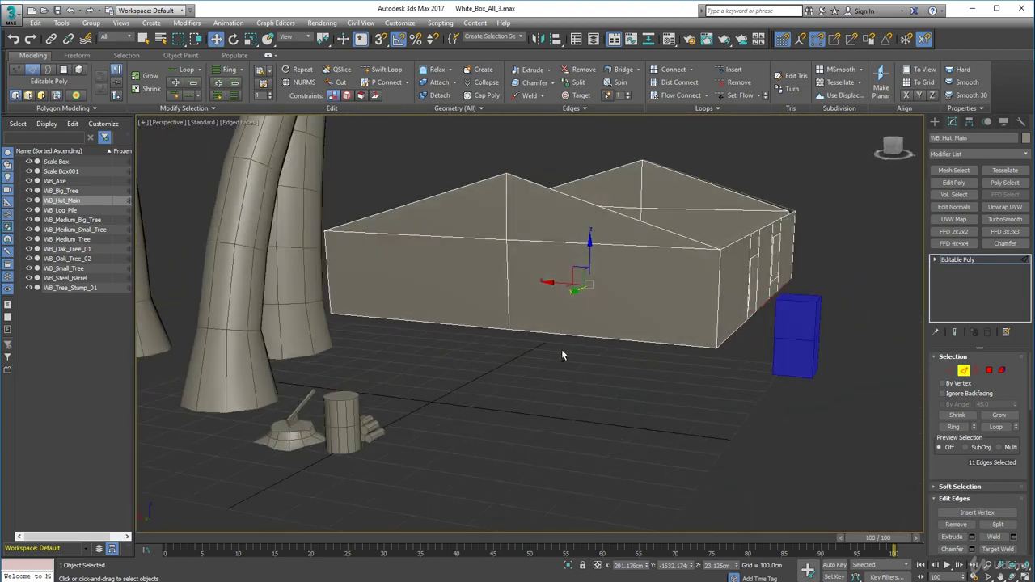
left_click(489, 328, "ctrl")
left_click(647, 342, "ctrl")
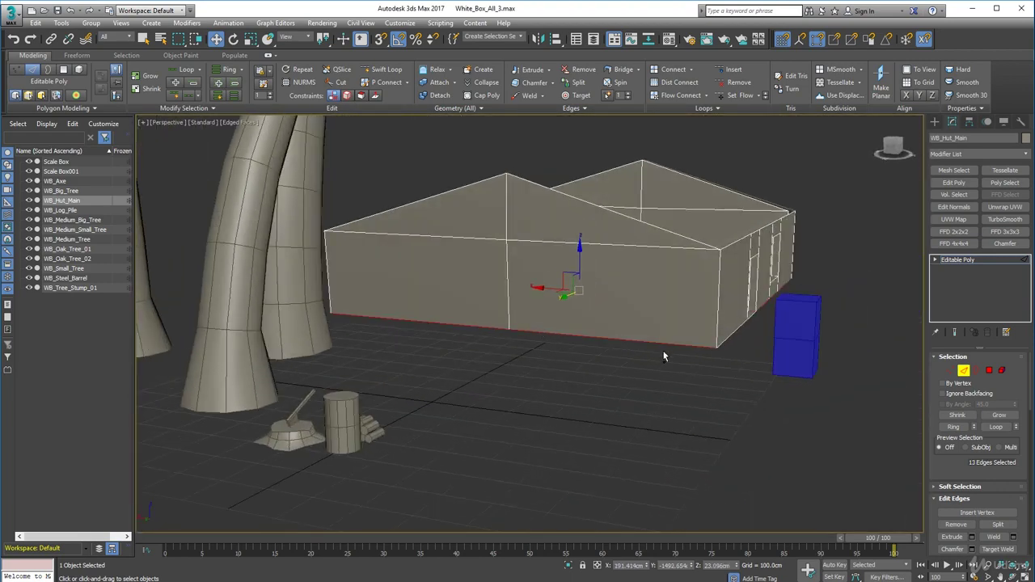
mouse_move(666, 354)
middle_mouse_down("alt")
mouse_move(688, 359)
mouse_move(662, 373)
middle_mouse_up("alt")
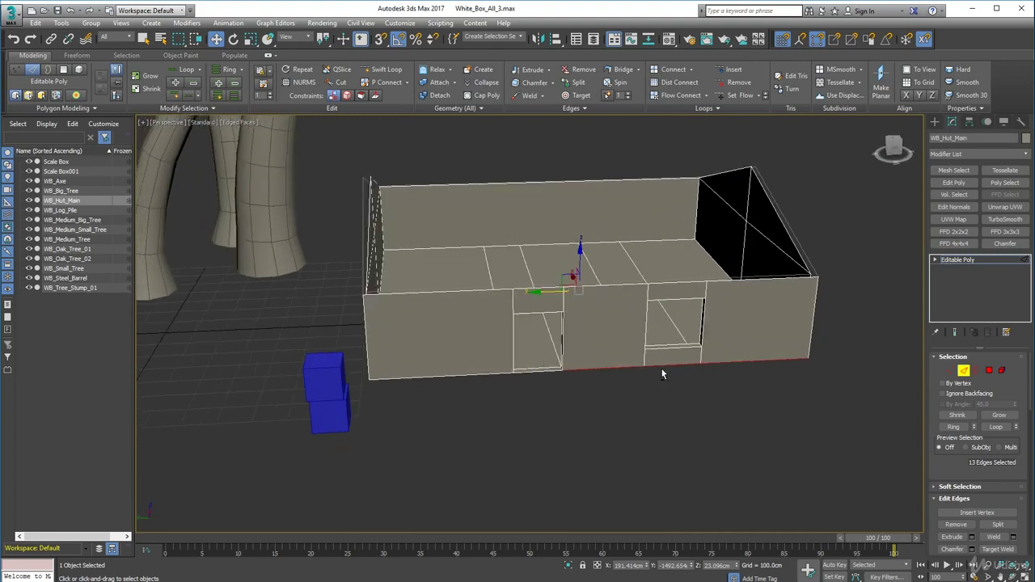
- Add the front wall's two remaining bottom edges, beside and beneath the doorway, to the edge selection
left_click(497, 375, "ctrl")
left_click(521, 371, "ctrl")
middle_click_drag(559, 413, 583, 392, "alt")
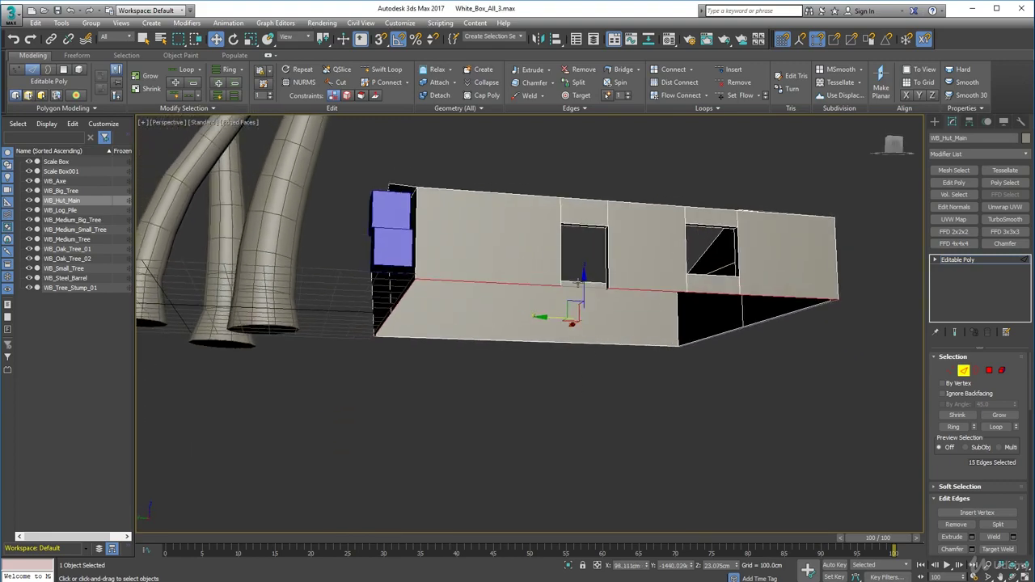
middle_click_drag(584, 301, 582, 368, "alt")
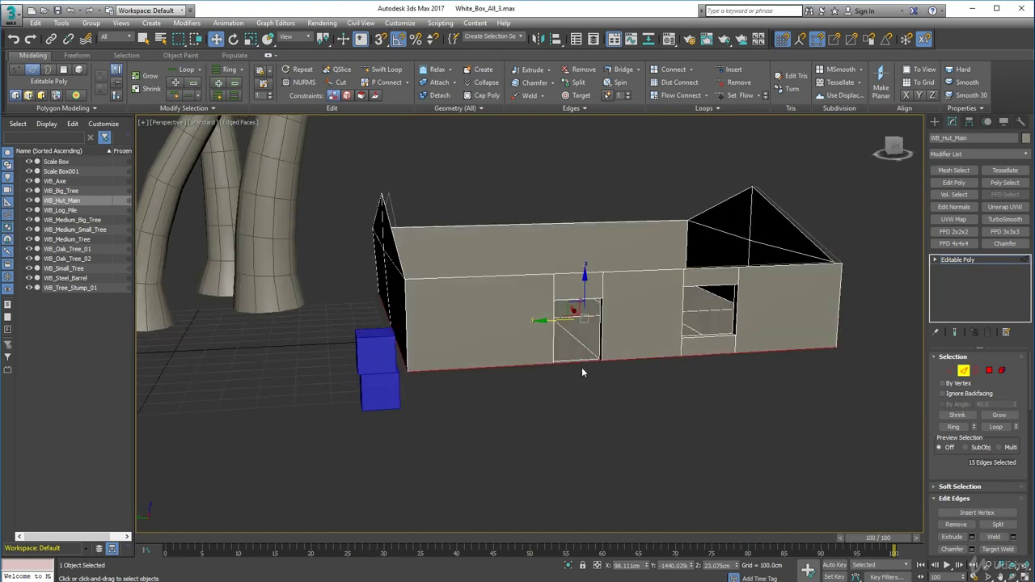
- Undo the last selection change and extrude the selected bottom edges about 23 cm down to ground level as a base strip
key("ctrl+z")
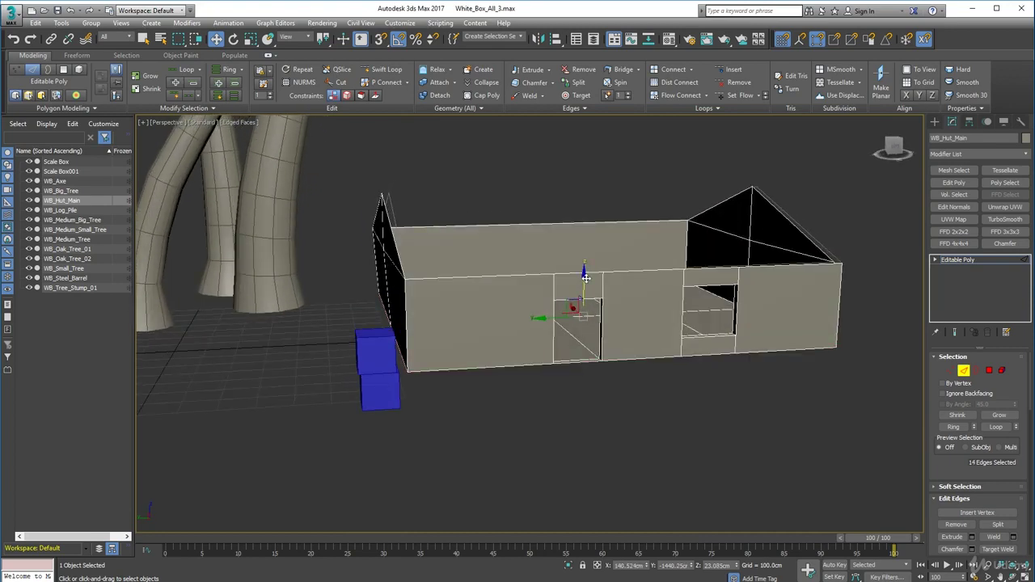
left_click_drag(585, 276, 586, 283)
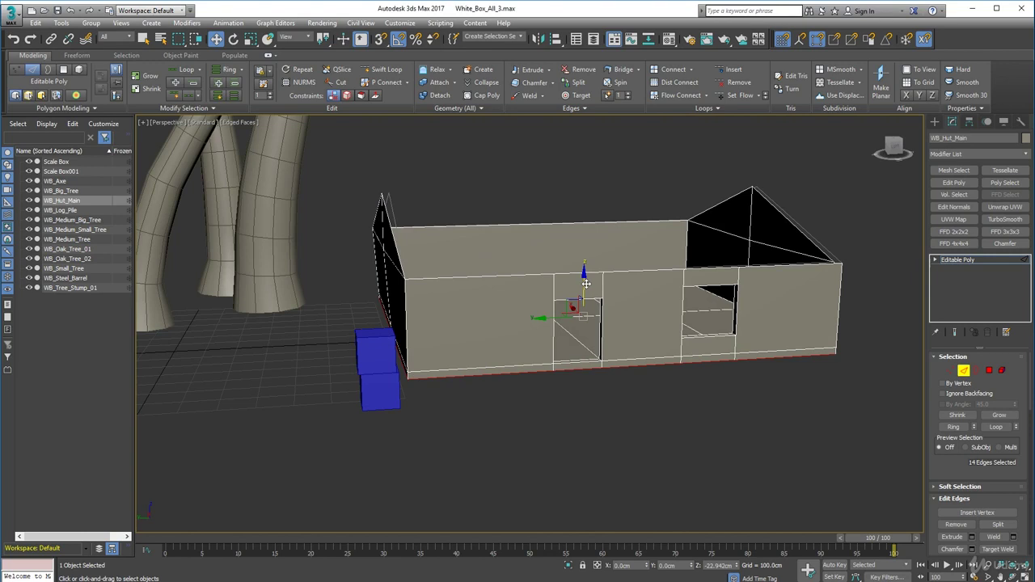
left_click_drag(586, 283, 586, 280)
mouse_move(581, 356)
middle_mouse_down("alt")
mouse_move(578, 389)
mouse_move(601, 377)
mouse_move(592, 367)
middle_mouse_up("alt")
scroll(610, 320, "up", 5)
scroll(608, 323, "down", 5)
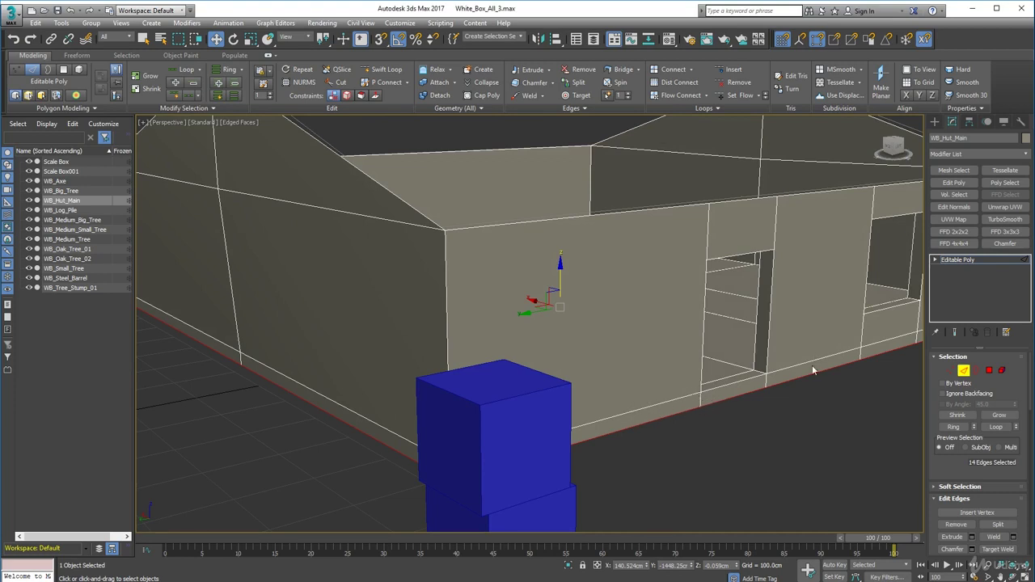
middle_click_drag(788, 409, 731, 354, "alt")
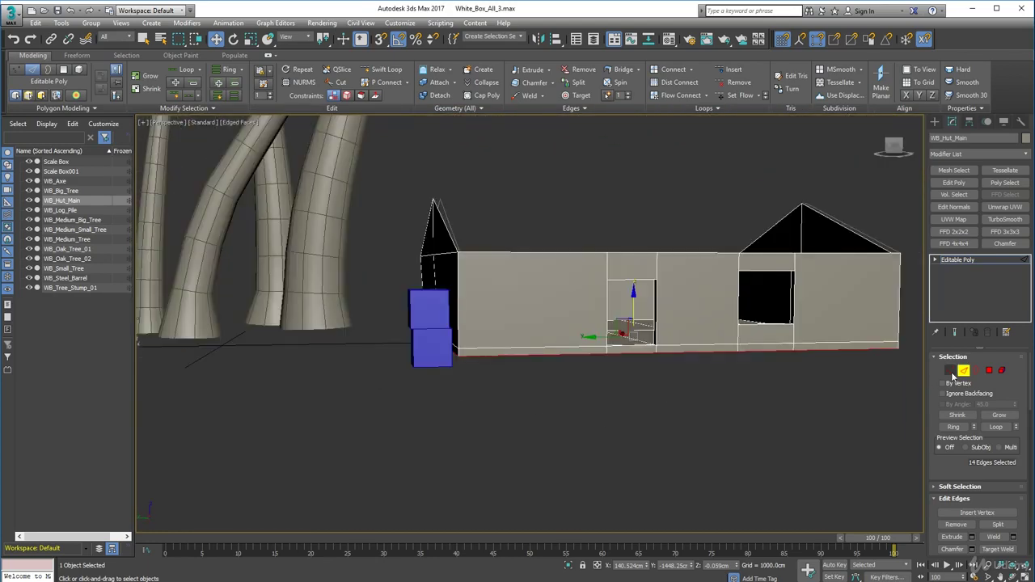
- Remove the two short vertical edges beneath the doorway from the front wall's base strip
left_click(843, 422)
left_click(611, 353)
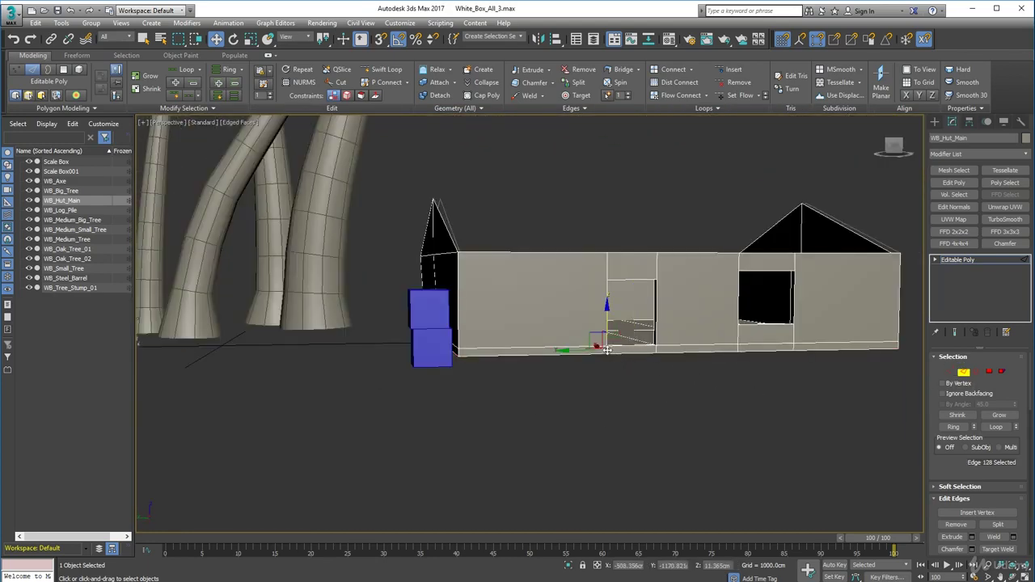
left_click(656, 346, "ctrl")
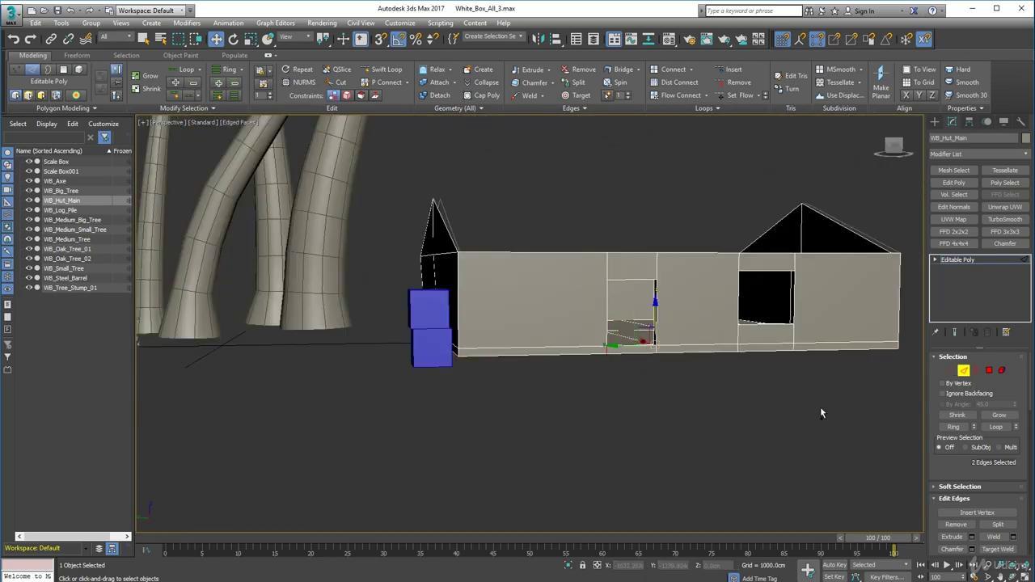
scroll(820, 407, "up", 3)
left_click(542, 395)
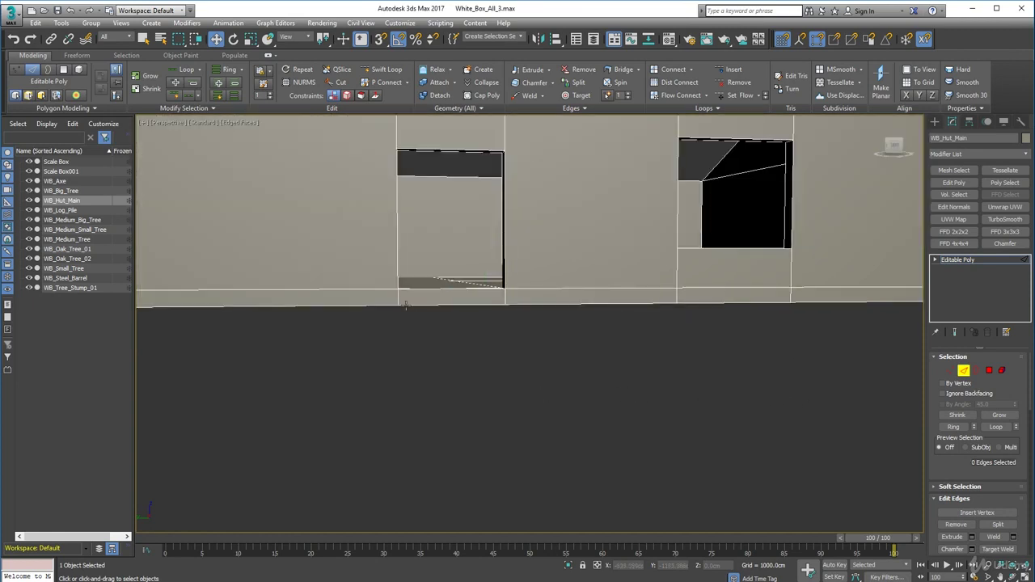
left_click(399, 299)
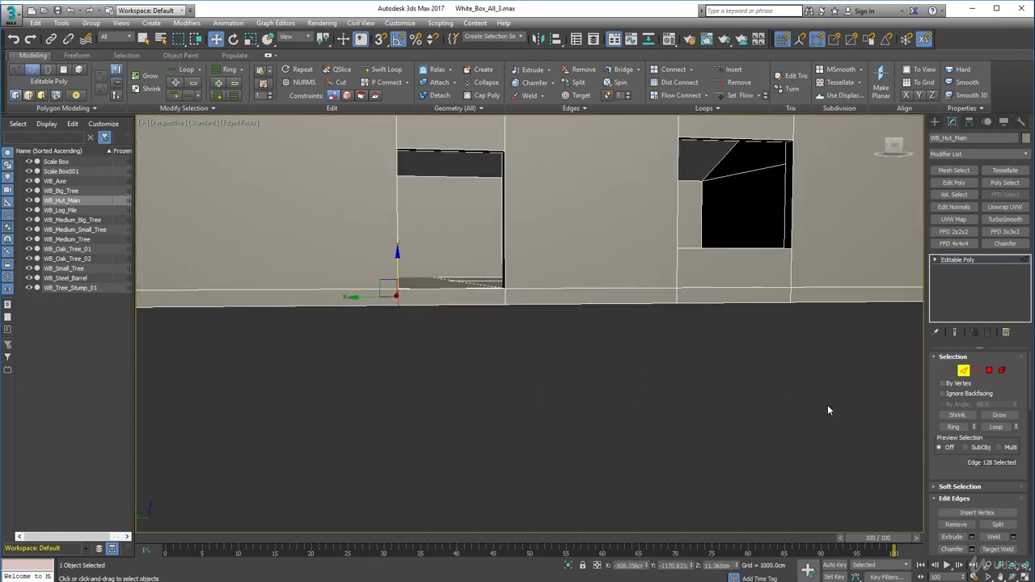
left_click(828, 410)
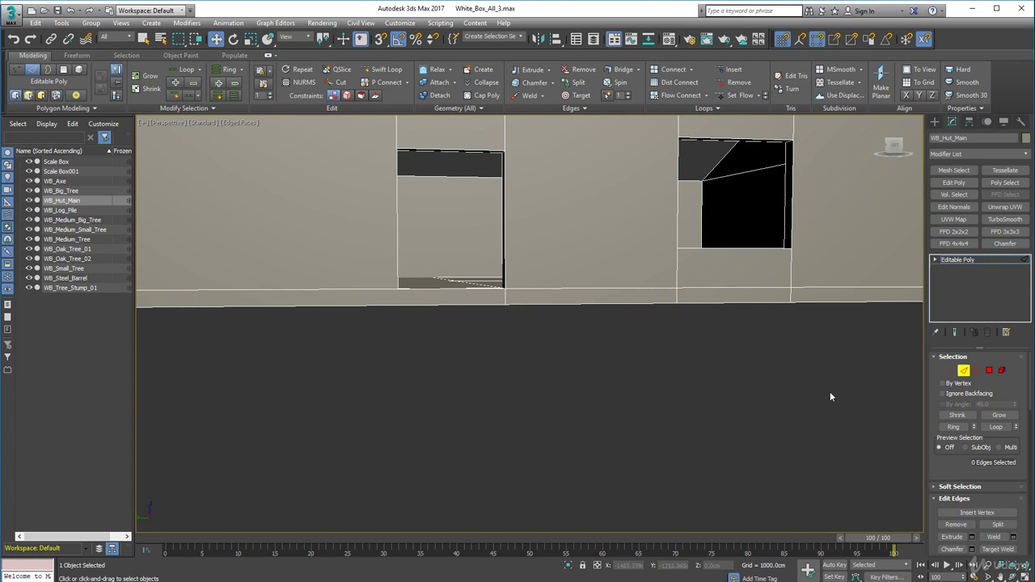
left_click(506, 297)
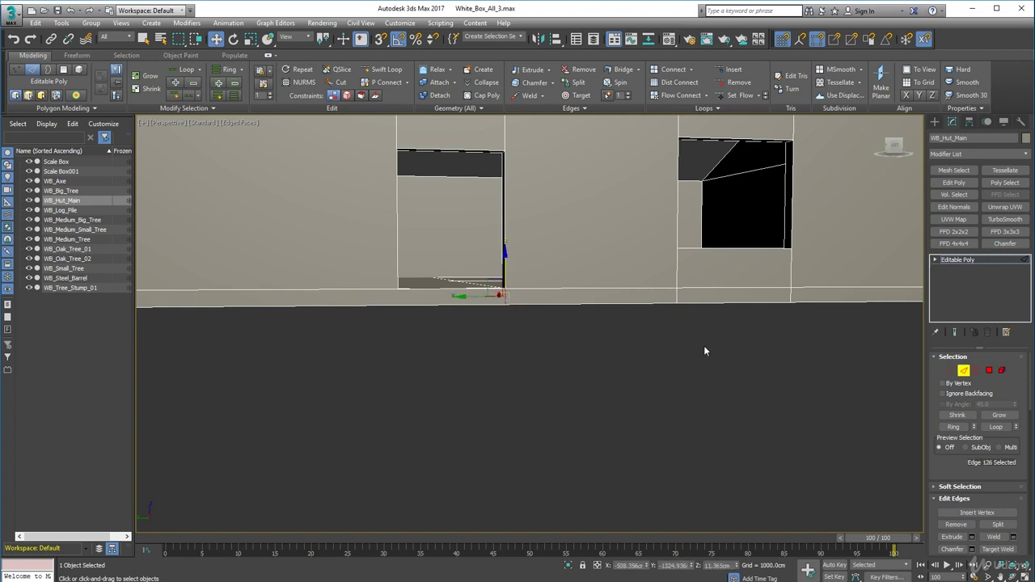
middle_click_drag(703, 345, 670, 249, "alt")
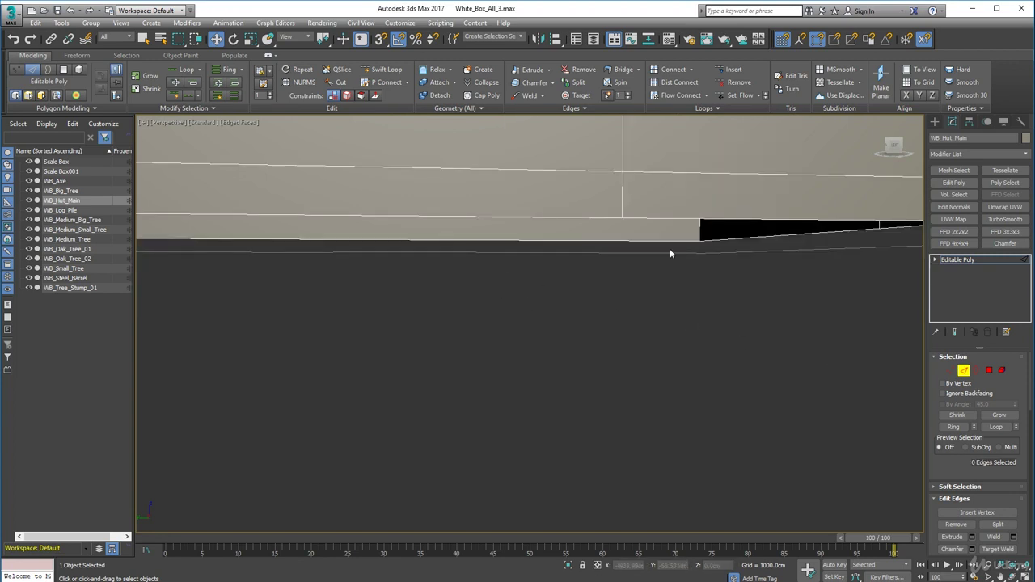
- Remove the two short vertical edges beneath the window from the front wall's base strip
left_click(634, 195)
scroll(723, 282, "down", 5)
middle_click_drag(723, 282, 676, 311)
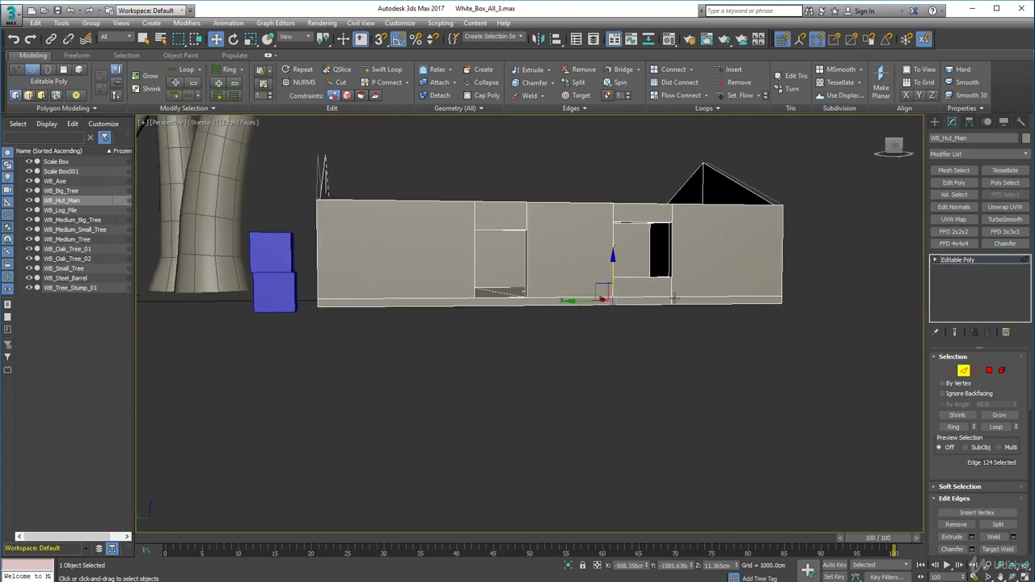
left_click(671, 300, "ctrl")
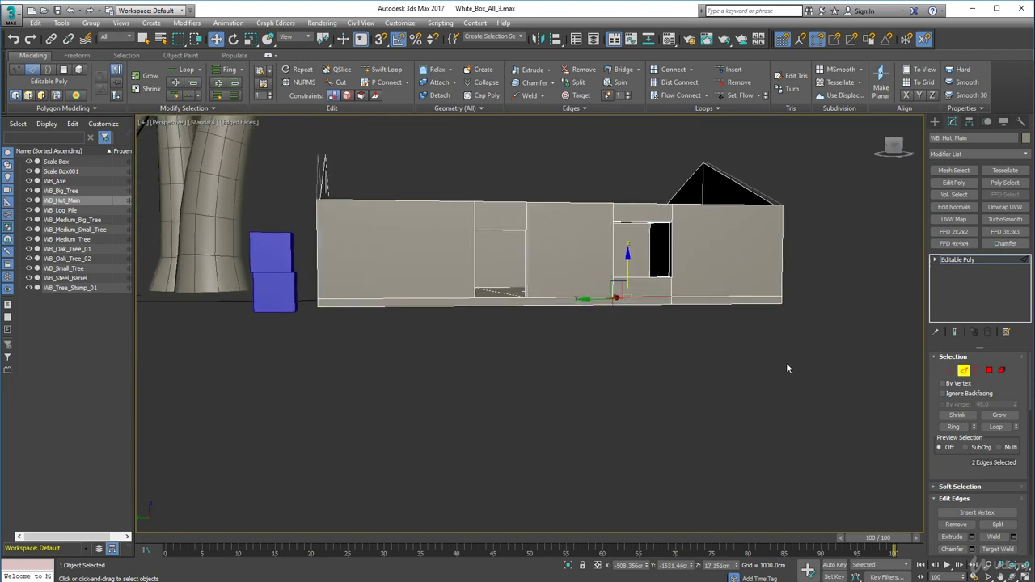
left_click(668, 311)
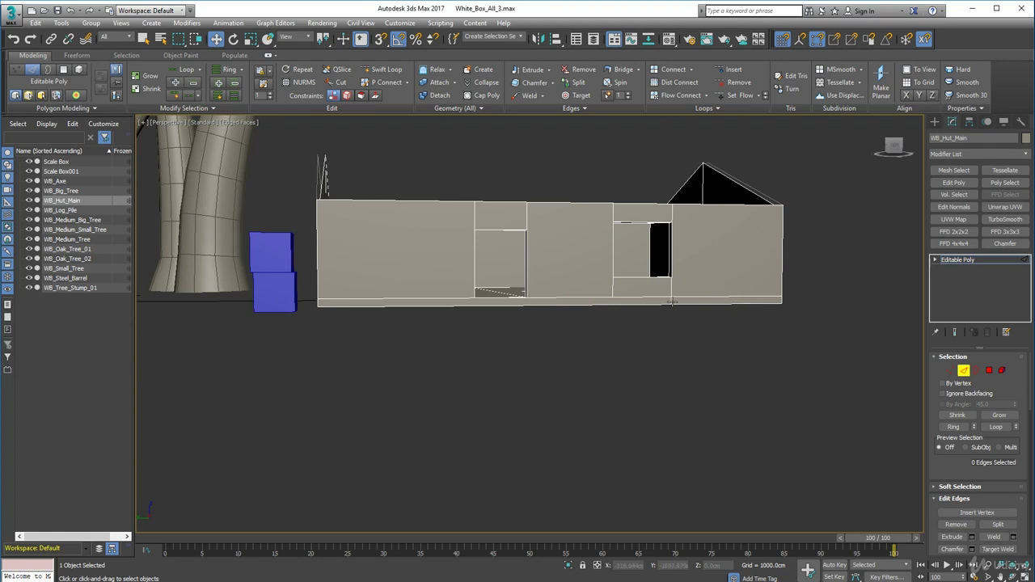
left_click(671, 302)
left_click(732, 364)
middle_click_drag(732, 363, 636, 385, "alt")
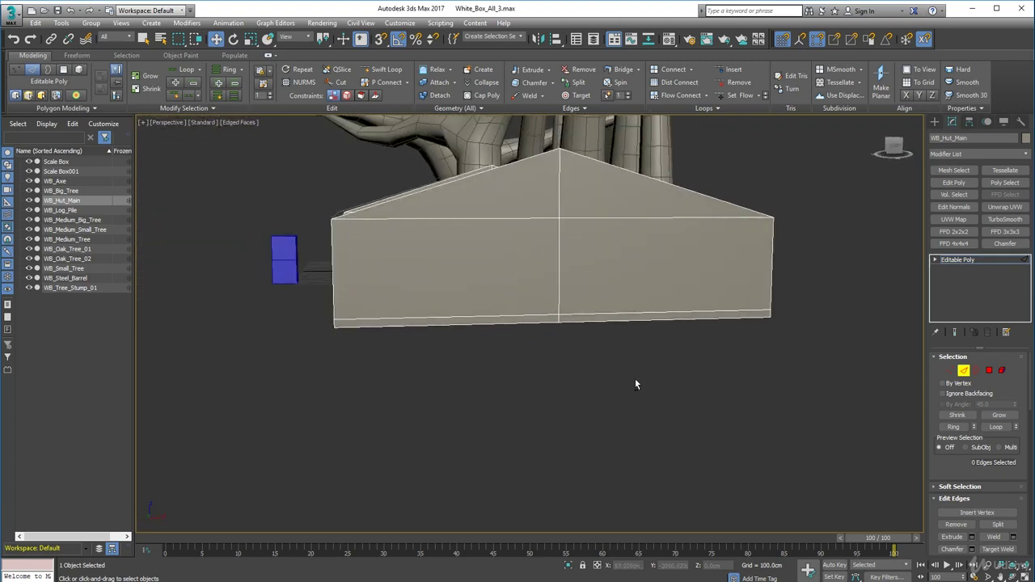
- Remove the two short vertical edges from the rear wall's base strip
left_click(558, 321)
middle_click_drag(558, 321, 692, 396, "alt")
left_click(691, 395)
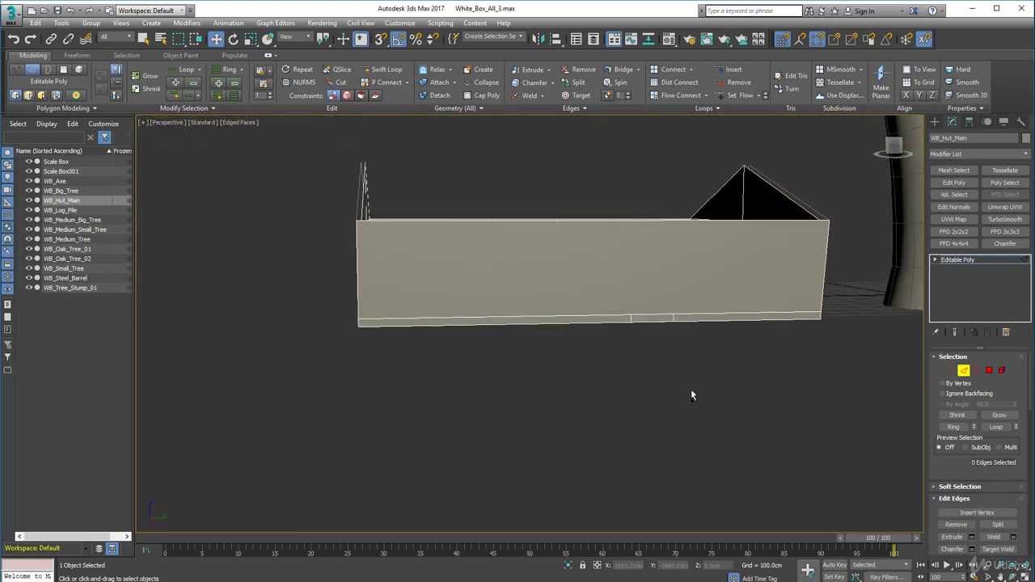
left_click(629, 319)
left_click(674, 317)
left_click(739, 369)
- Extrude the rear wall's bottom edge across the open underside and snap it to the middle base vertex of the gable
middle_click_drag(624, 341, 694, 316, "alt")
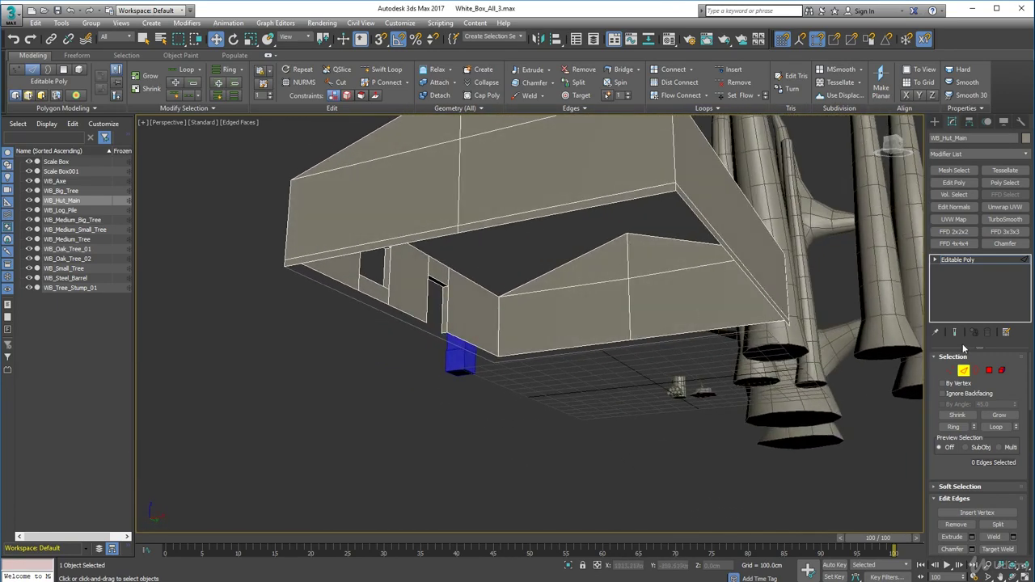
left_click(742, 274)
left_click_drag(756, 272, 617, 319, "shift")
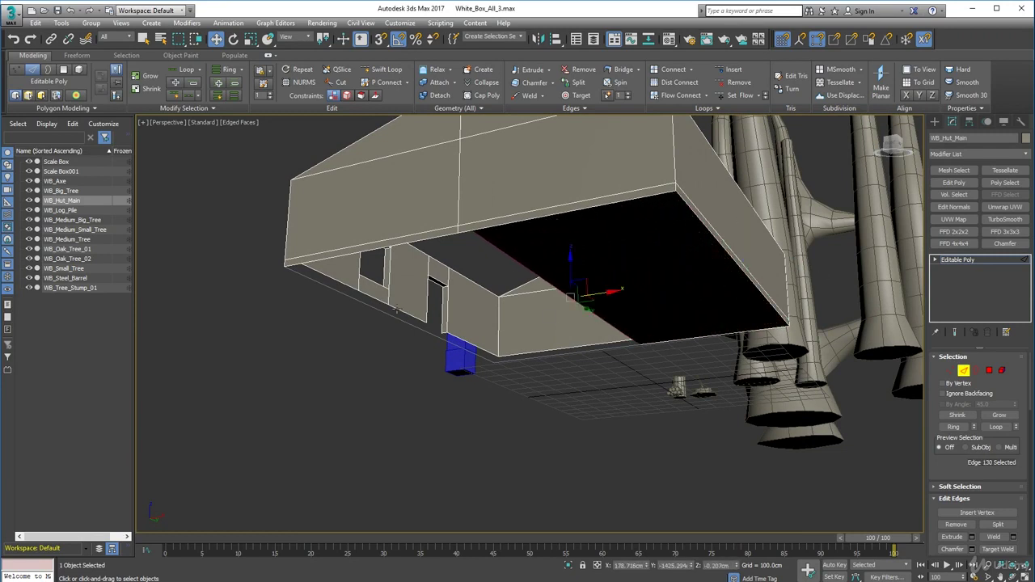
key("s")
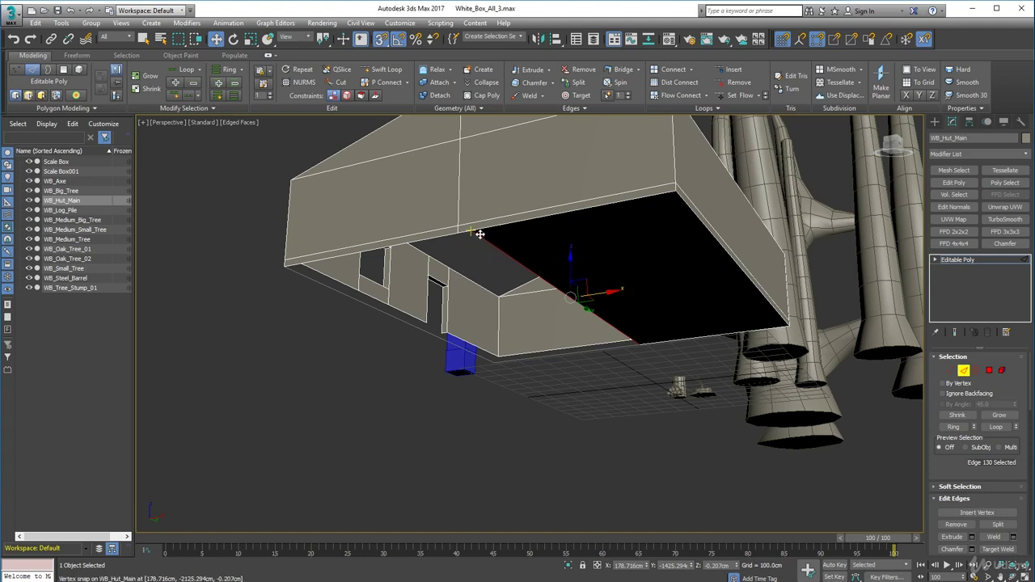
left_click_drag(480, 234, 461, 232)
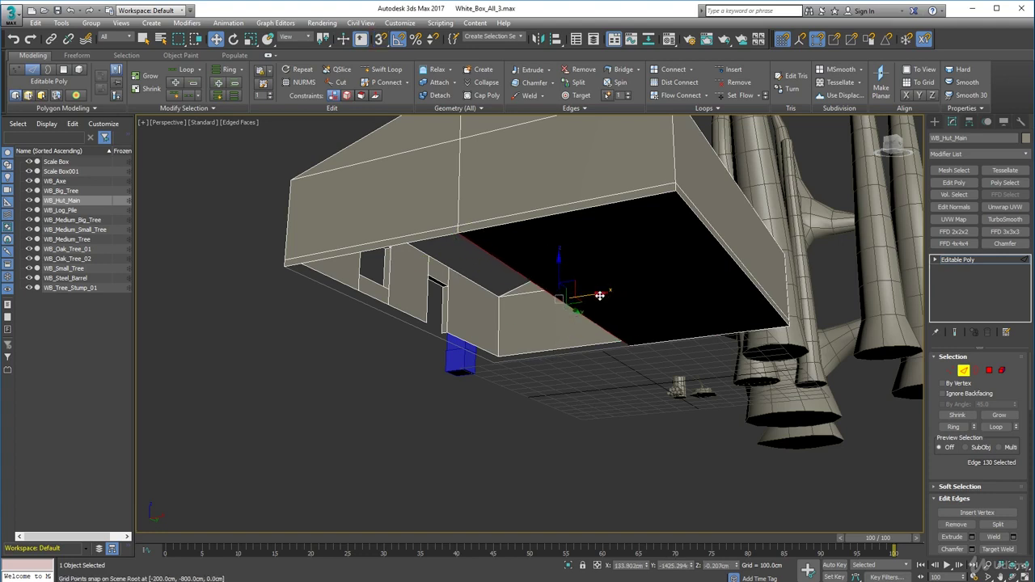
- Extrude the underside's middle edge on to the front wall and snap it to the hut's bottom corner vertex
left_click_drag(599, 295, 447, 335)
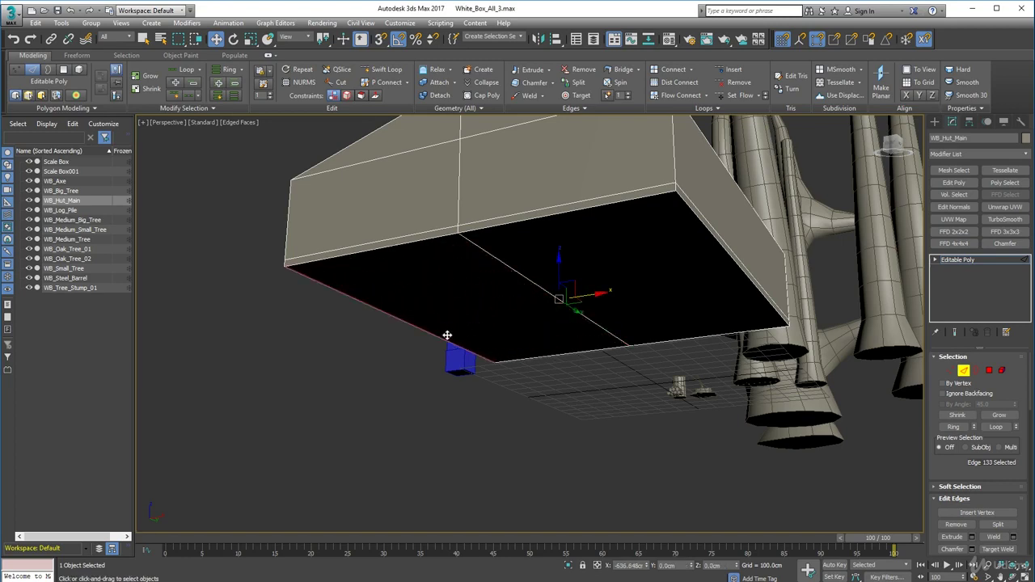
middle_click_drag(447, 334, 579, 259, "alt")
scroll(579, 260, "up", 3)
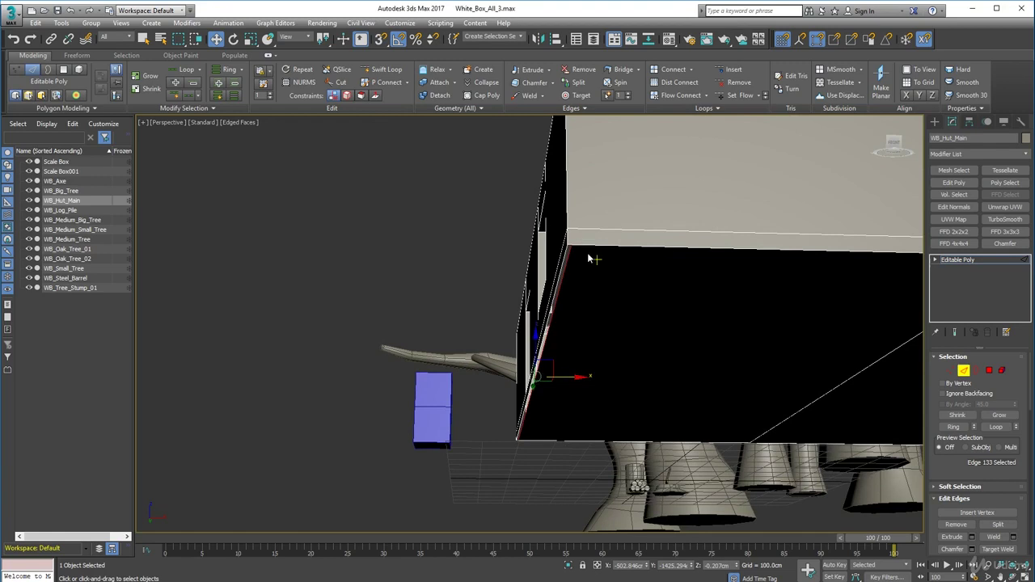
key("s")
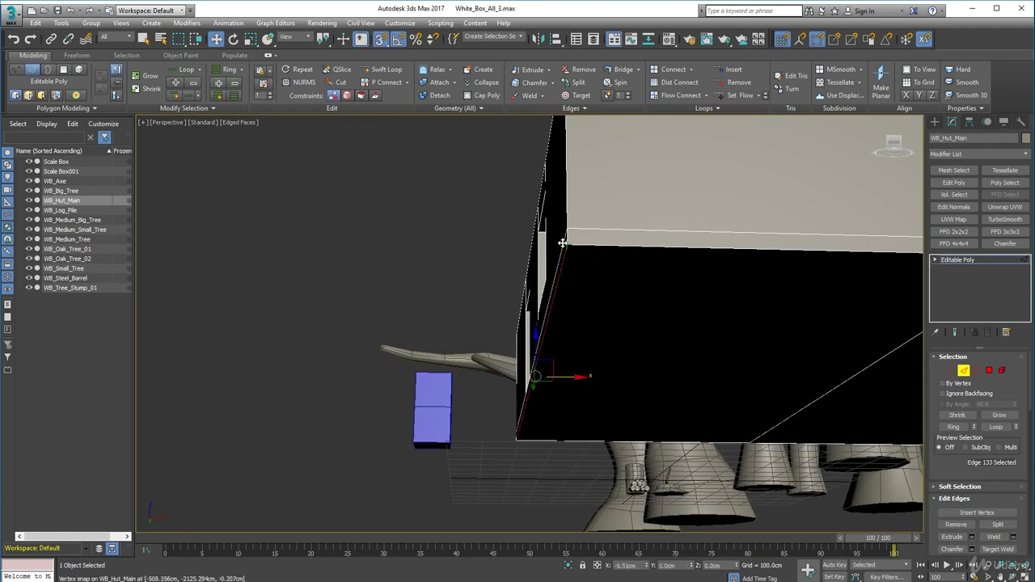
- Select all vertices along the hut's bottom edge in the Left view and weld them, ending vertex editing
left_click(950, 370)
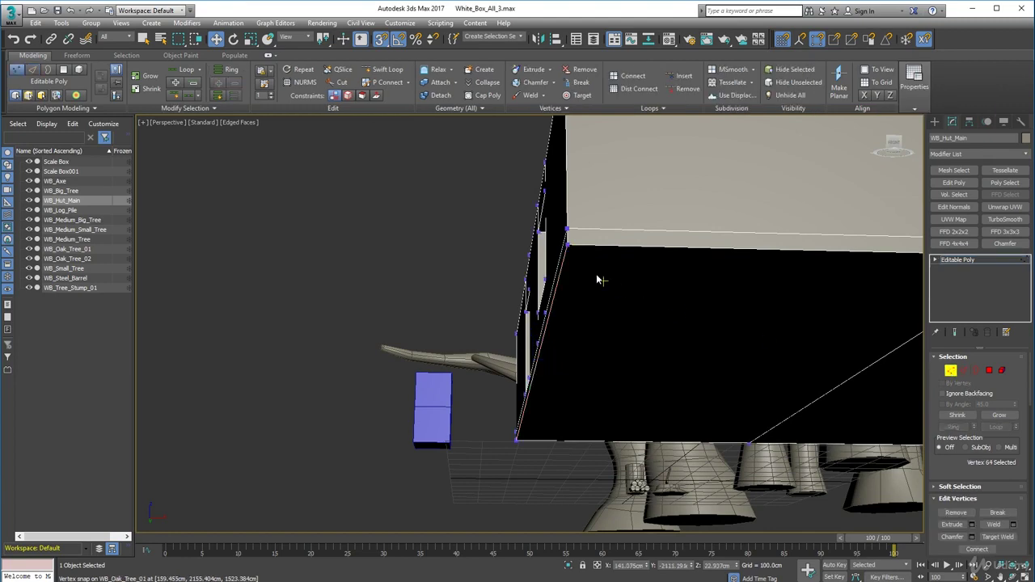
key("z")
key("l")
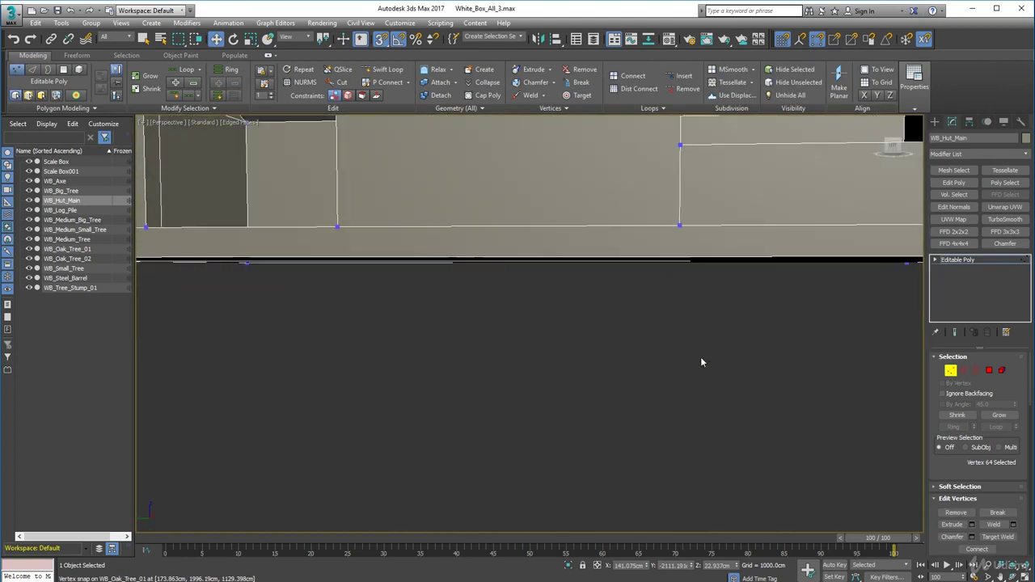
left_click(1013, 566)
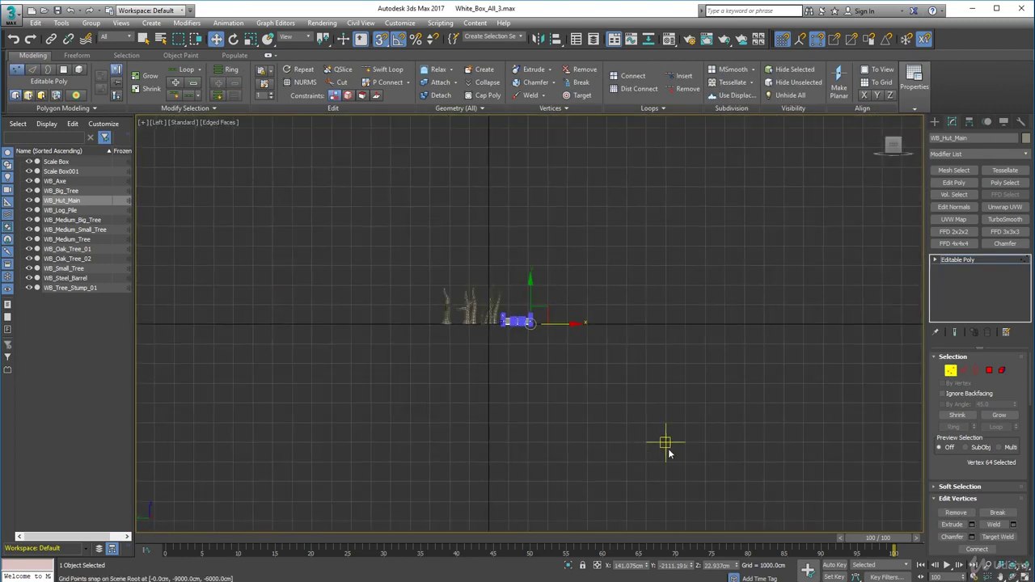
key("z")
left_click_drag(224, 285, 199, 273)
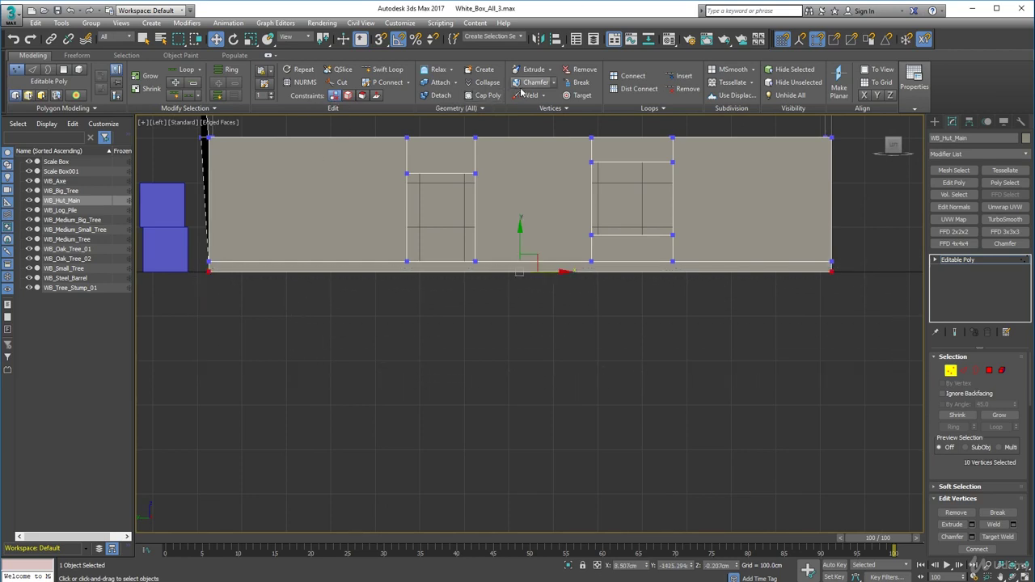
key("1")
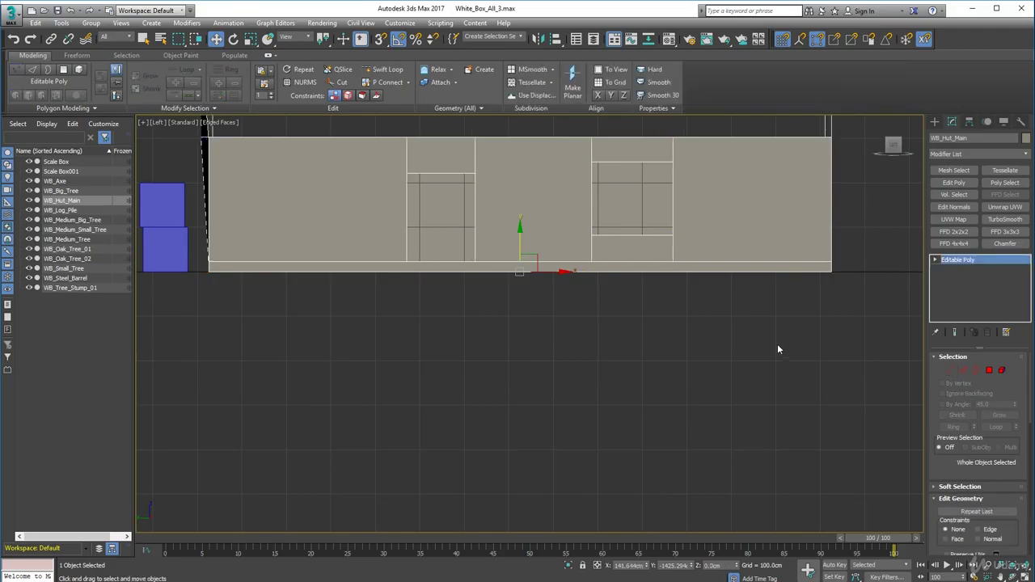
- Return to the perspective view and examine the hut's base strip, walls and interior floor from several angles
key("p")
middle_click_drag(686, 381, 657, 329, "alt")
key("shift+z")
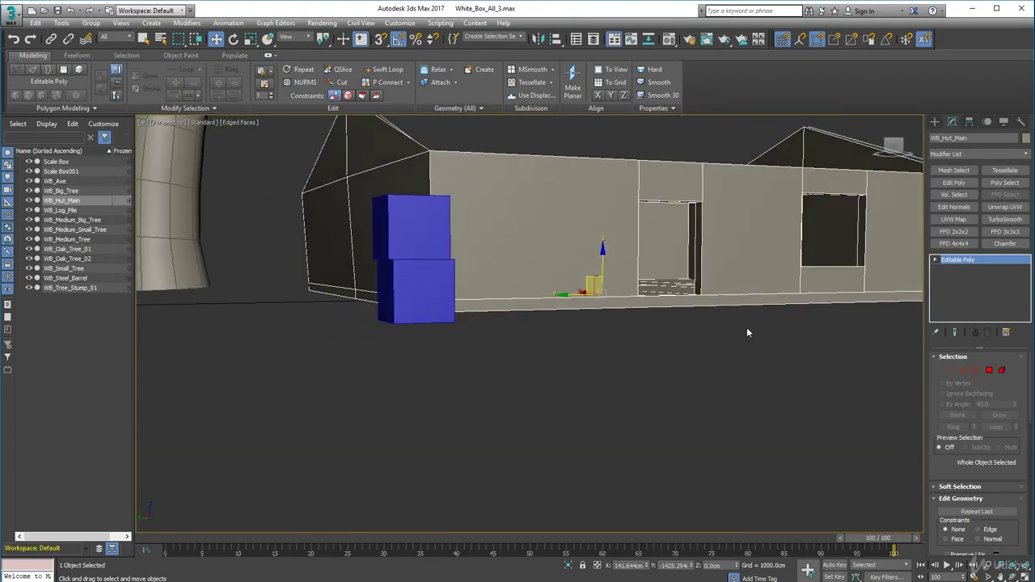
middle_click_drag(746, 333, 863, 357, "alt")
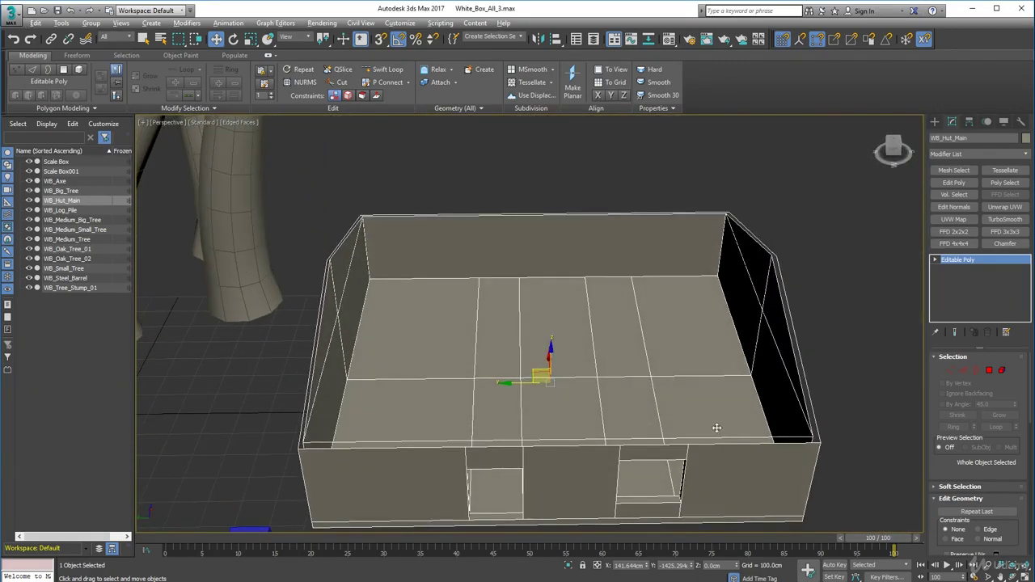
middle_click_drag(717, 427, 761, 413, "alt")
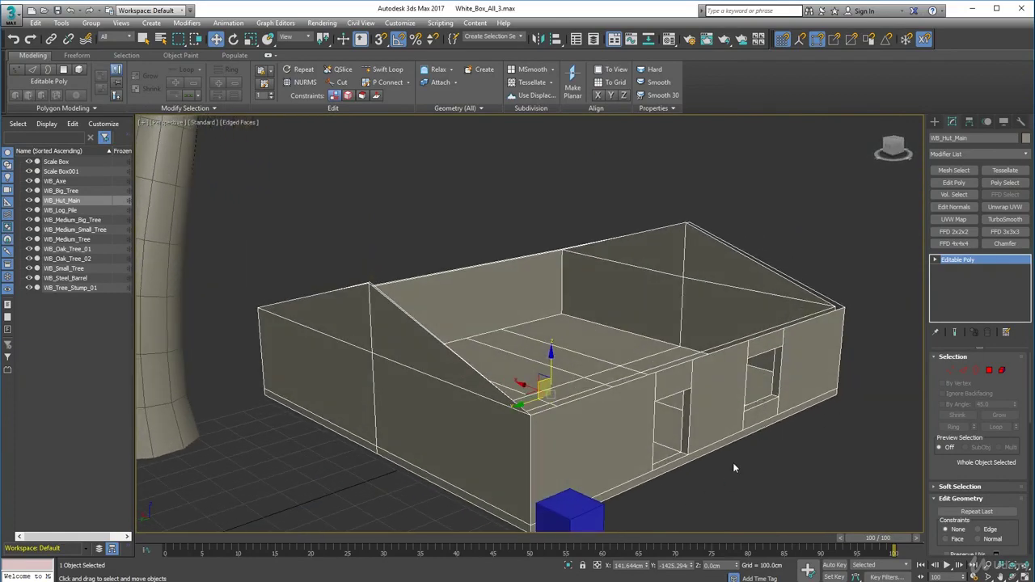
middle_click_drag(746, 461, 747, 416, "alt")
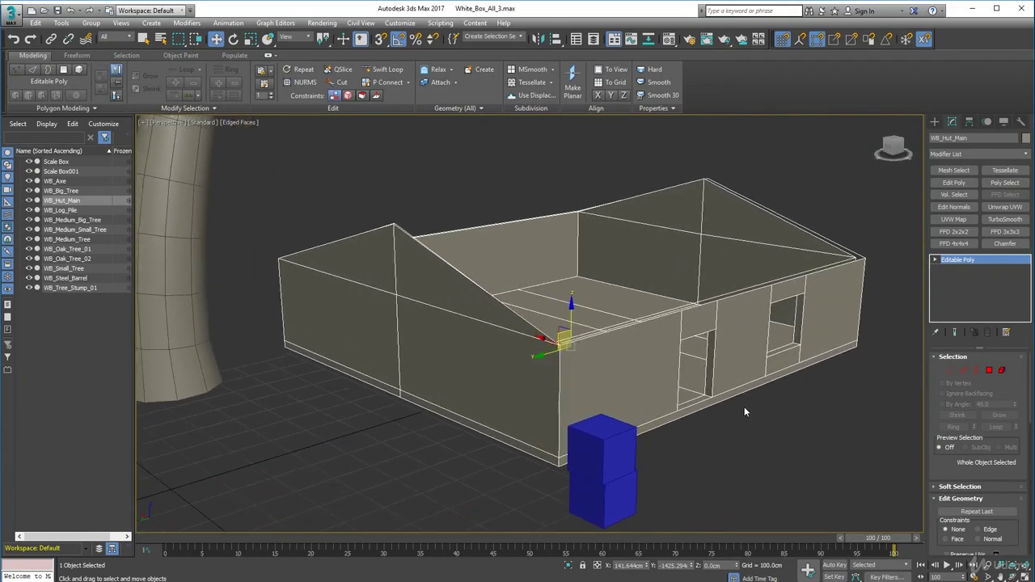
middle_click_drag(679, 386, 666, 406, "alt")
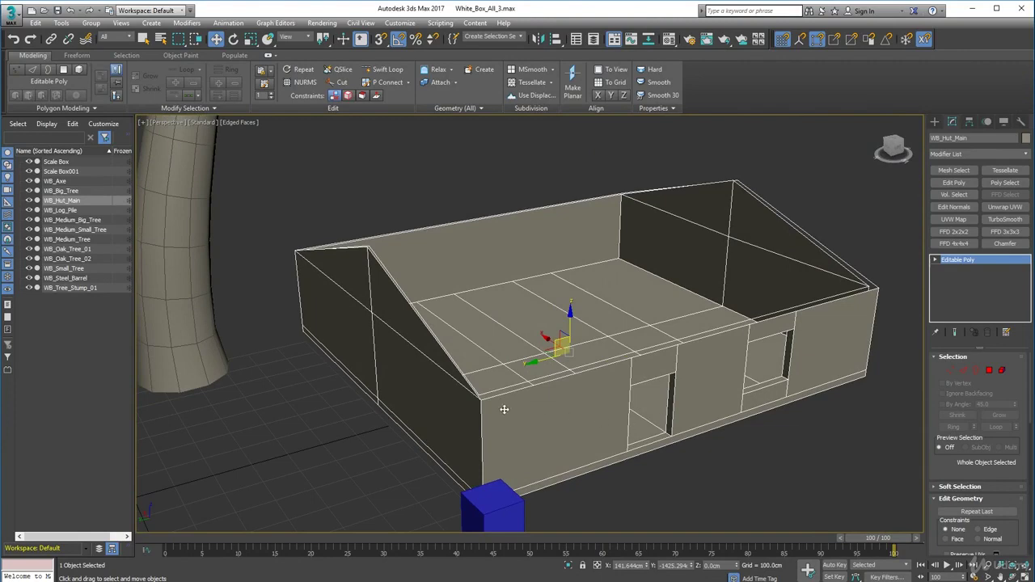
- Examine the hut from several sides among the scene's trees and props, clearing the object selection
middle_click_drag(801, 280, 727, 358, "alt")
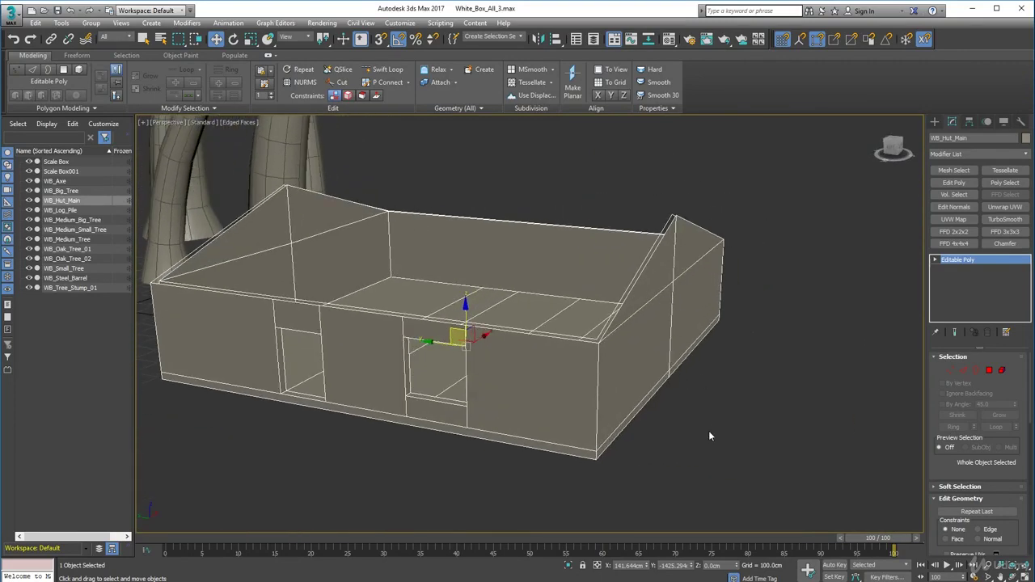
middle_click_drag(710, 436, 600, 429, "alt")
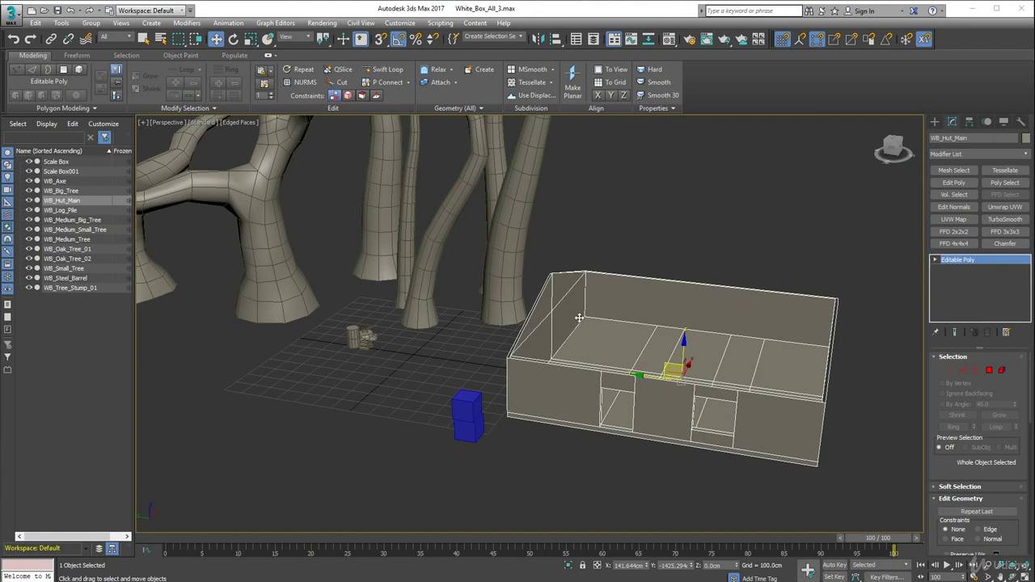
middle_click_drag(473, 307, 527, 297, "alt")
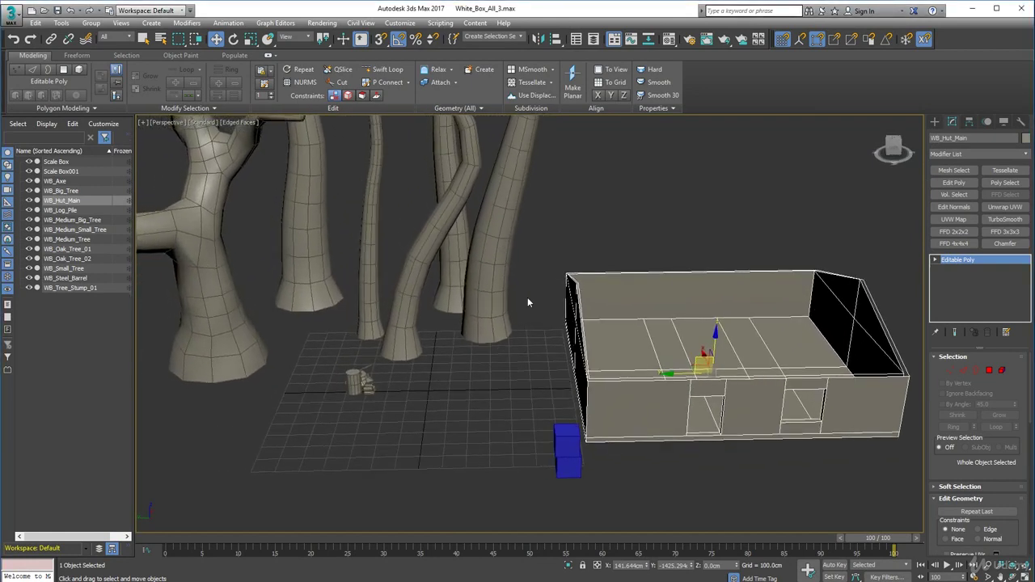
scroll(528, 297, "down", 3)
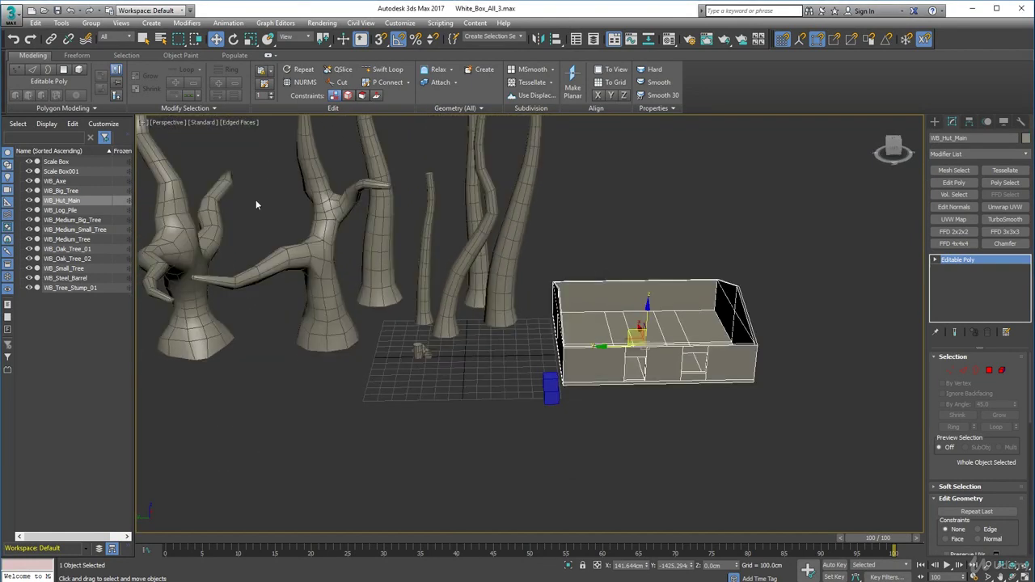
middle_click_drag(419, 318, 503, 351, "alt")
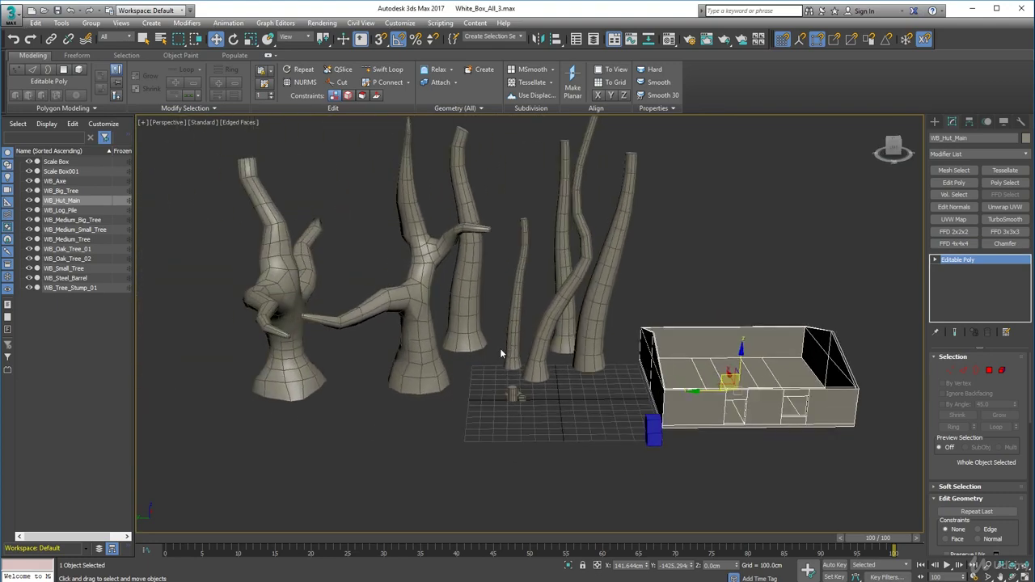
middle_click_drag(541, 267, 415, 245, "alt")
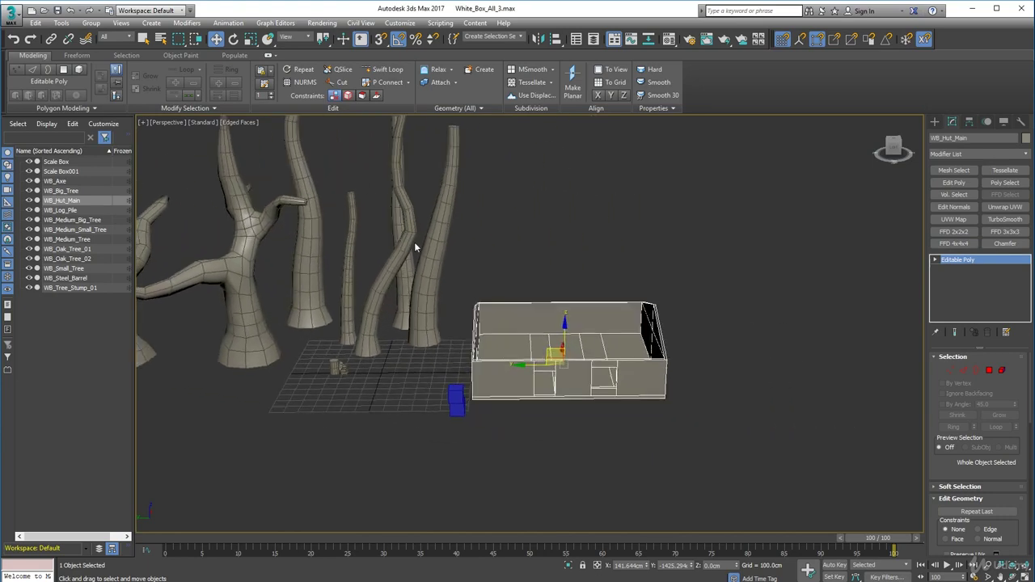
scroll(509, 328, "up", 3)
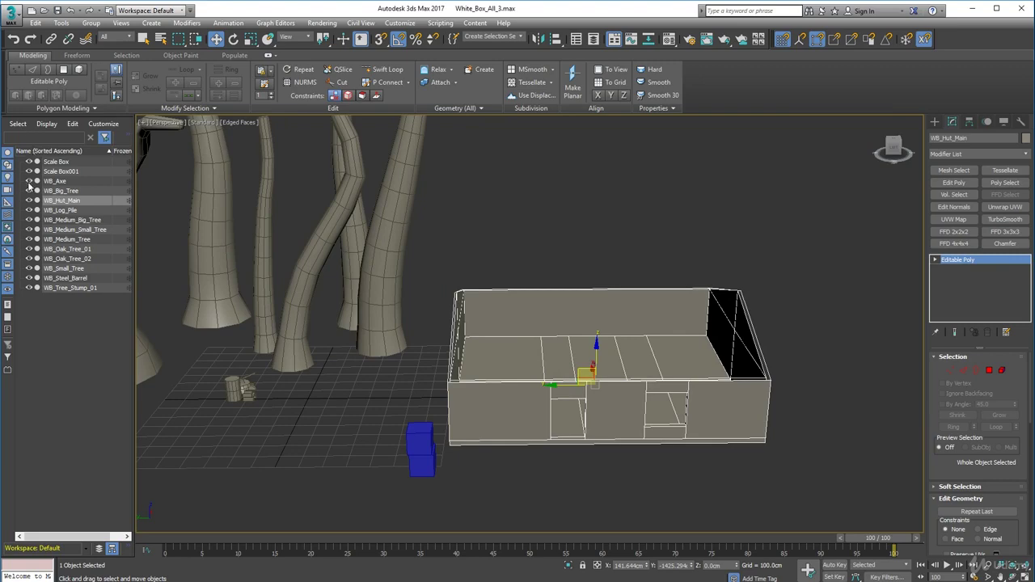
left_click(520, 268)
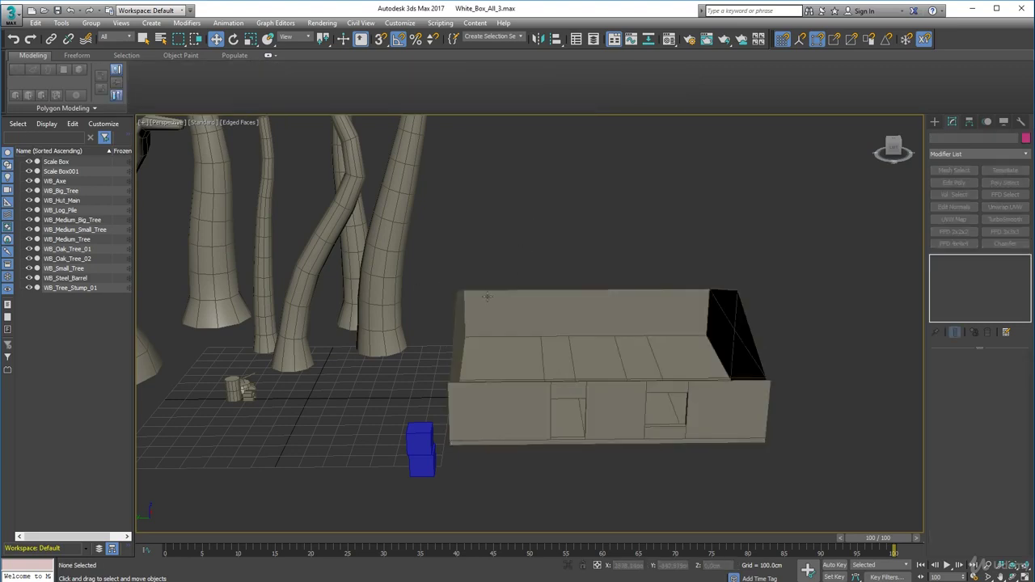
left_click(488, 297)
middle_click_drag(461, 338, 441, 252)
left_click(446, 212)
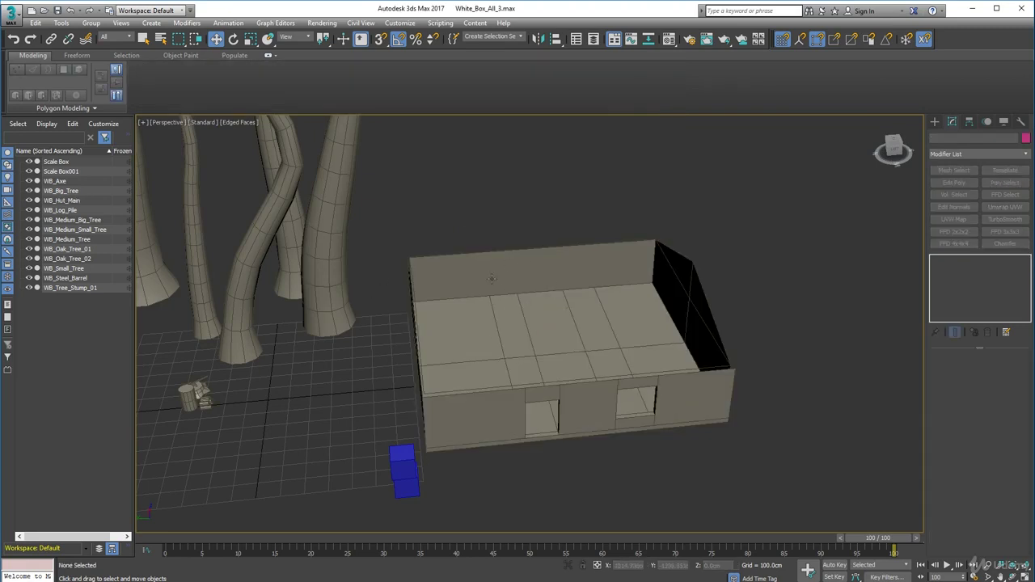
- Select the hut, isolate it from the rest of the scene, and examine its walls and interior floor
left_click(491, 278)
right_click(472, 281)
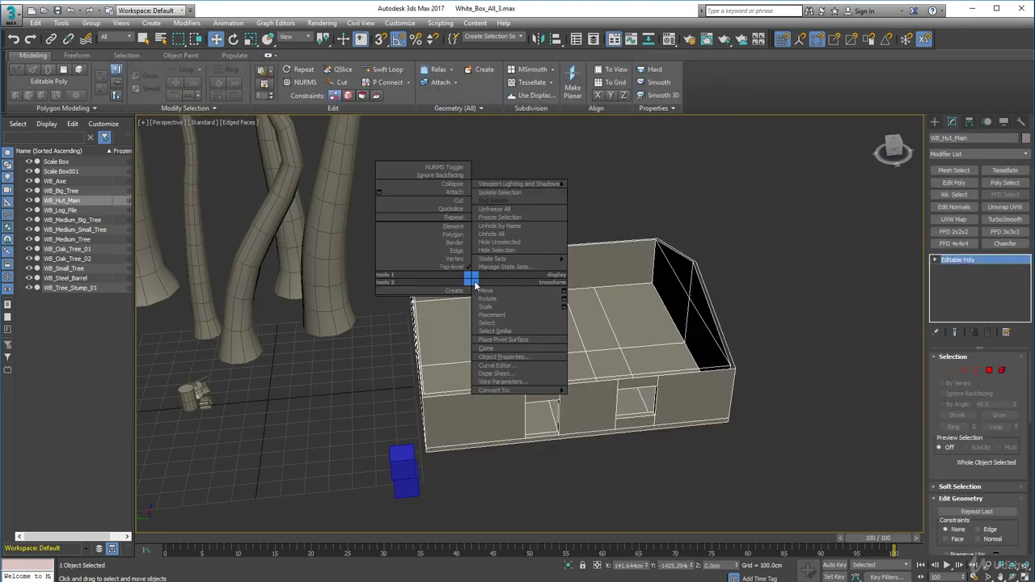
left_click(492, 194)
middle_click_drag(496, 307, 609, 280, "alt")
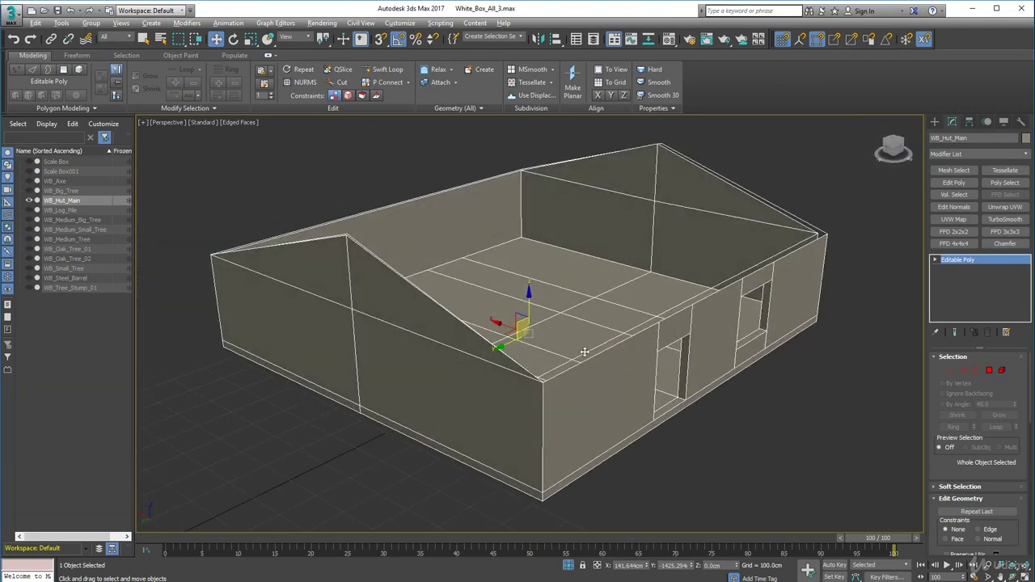
middle_click_drag(584, 352, 458, 374, "alt")
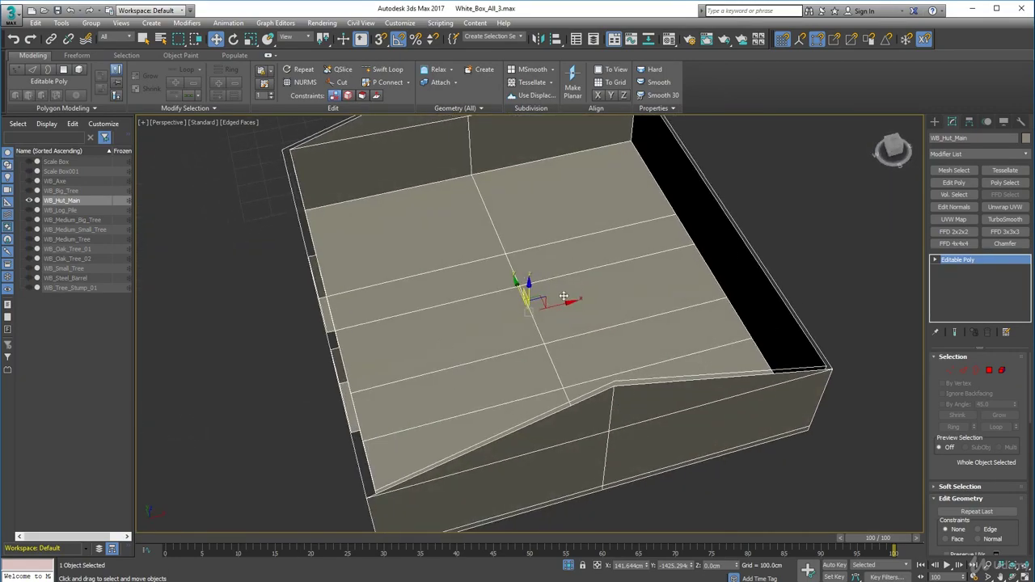
middle_click_drag(480, 326, 605, 371, "alt")
scroll(606, 372, "up", 3)
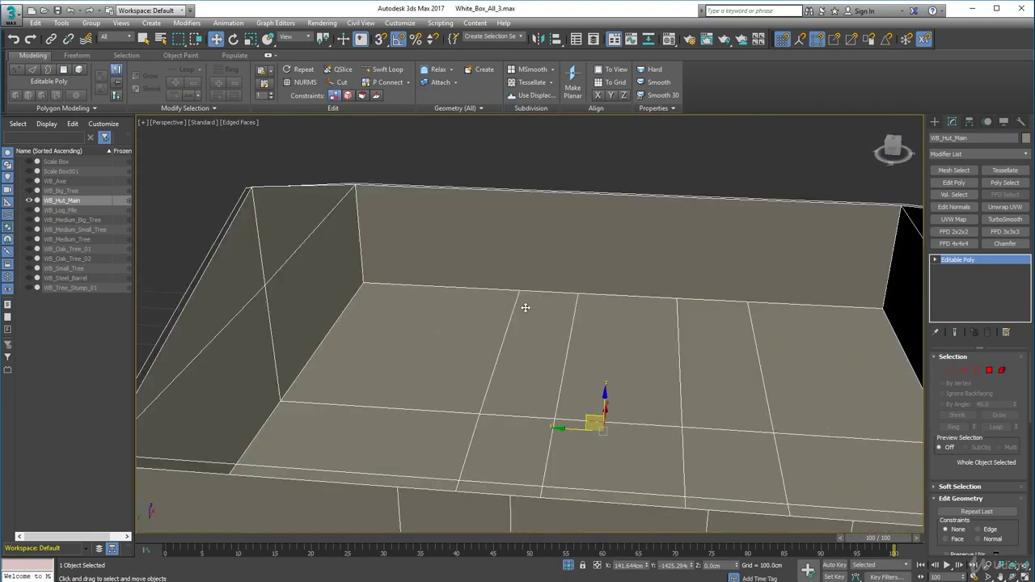
- End the hut's isolation to bring back all scene objects
right_click(526, 307)
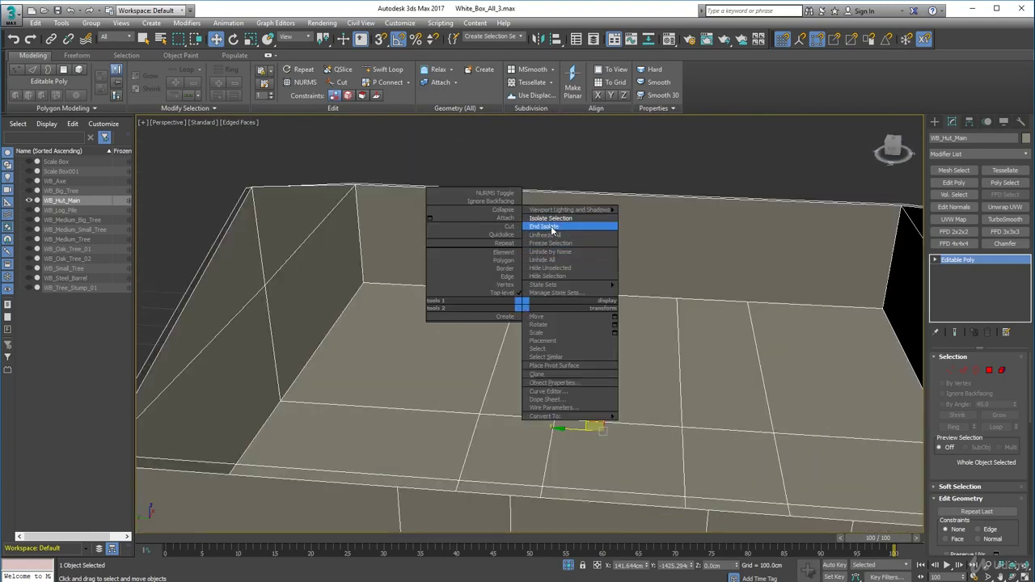
left_click(552, 227)
middle_click_drag(380, 333, 372, 354, "alt")
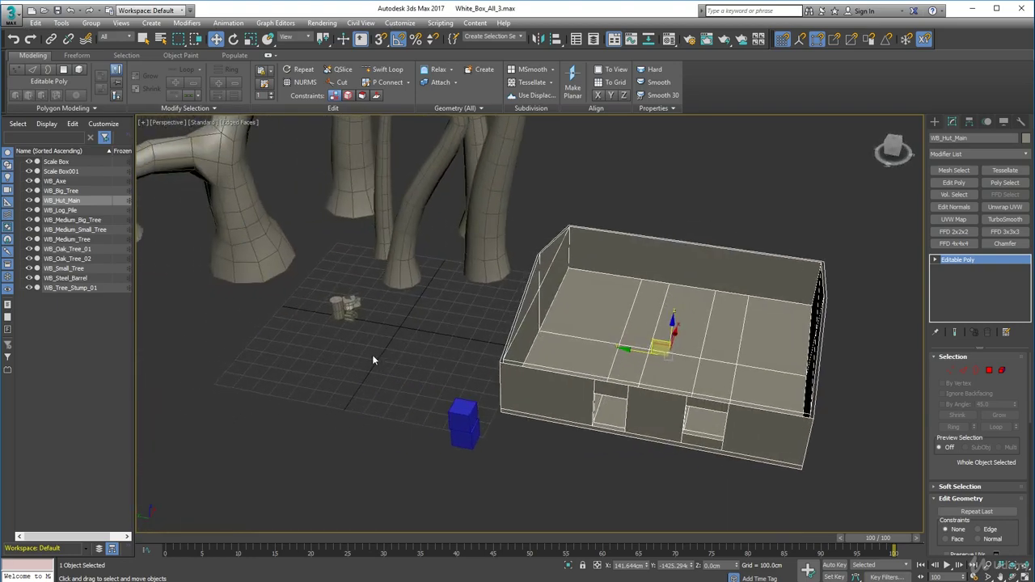
middle_click_drag(529, 297, 400, 293)
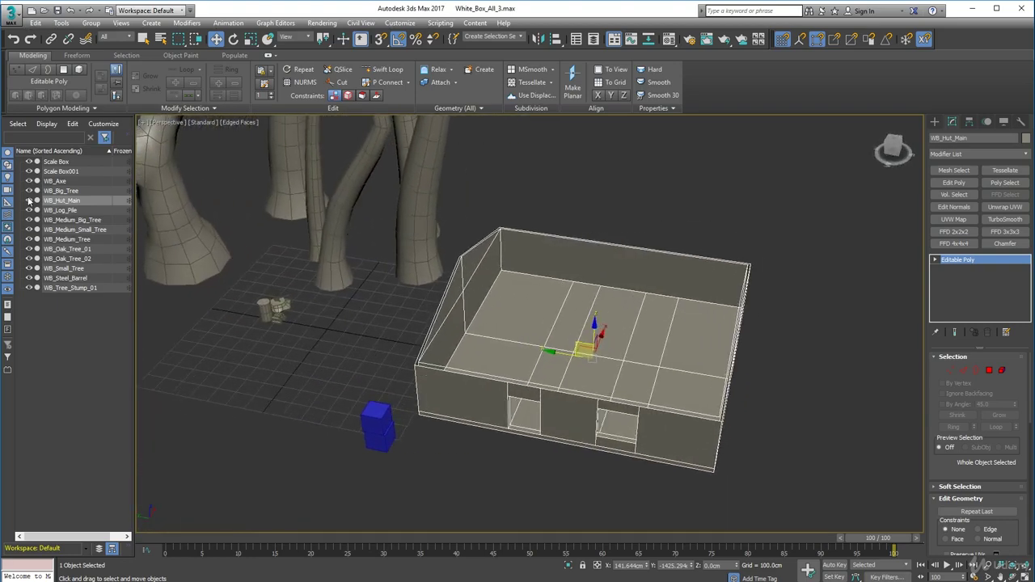
- Isolate the hut again so only WB_Hut_Main is displayed, and view it from the front
right_click(539, 267)
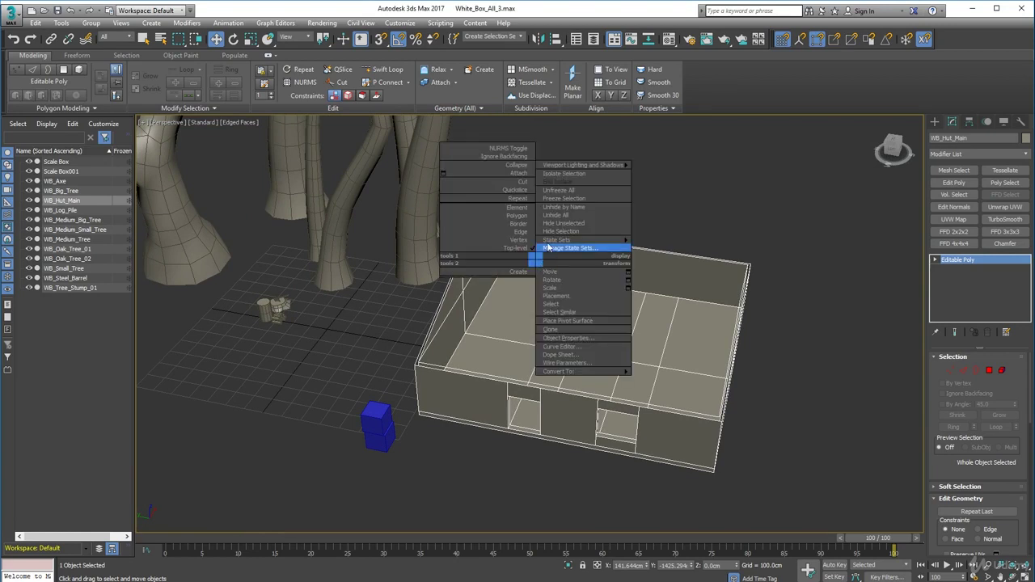
left_click(561, 174)
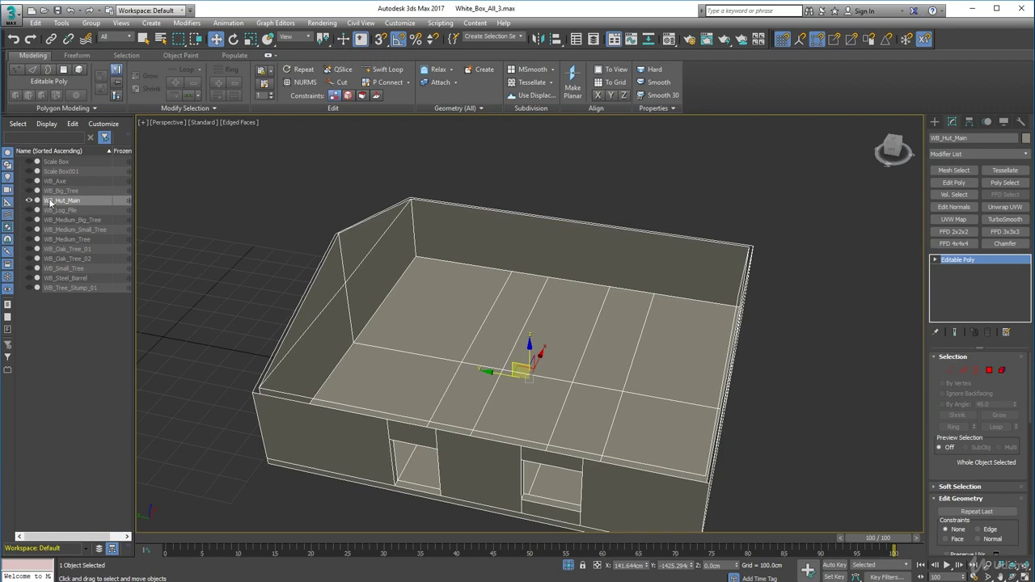
mouse_move(401, 368)
middle_mouse_down("alt")
mouse_move(440, 361)
mouse_move(439, 307)
mouse_move(415, 355)
middle_mouse_up("alt")
scroll(418, 348, "down", 3)
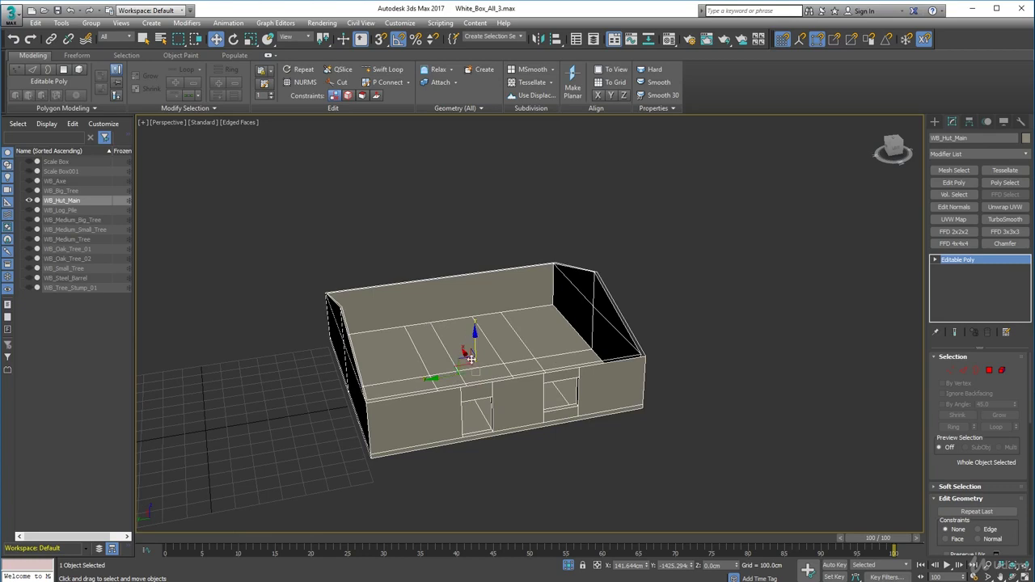
mouse_move(485, 327)
middle_mouse_down("alt")
mouse_move(453, 326)
mouse_move(465, 326)
middle_mouse_up("alt")
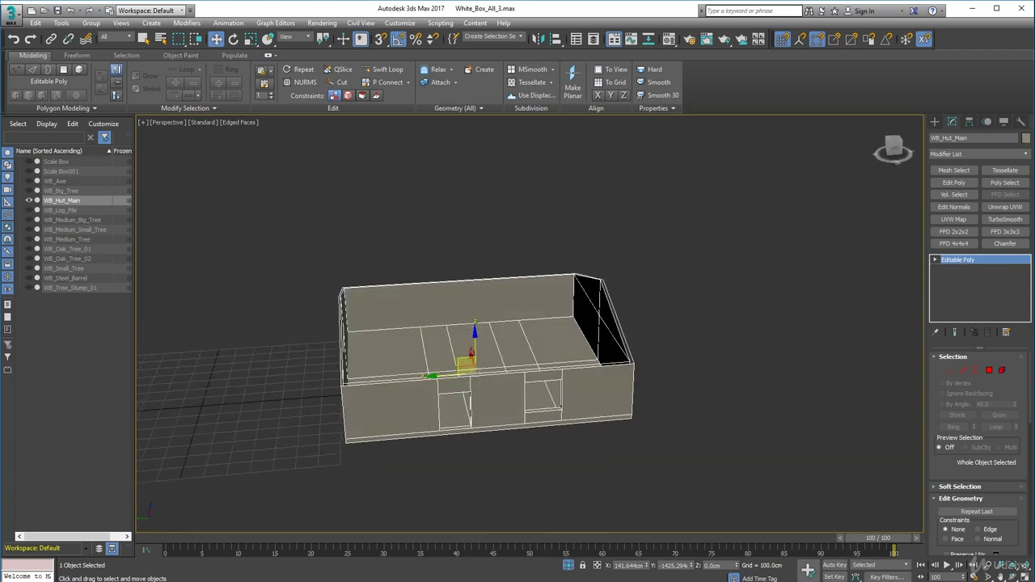
- Switch to the forest cabin reference painting to study the hut's design, and return to 3ds Max
key("alt+Tab")
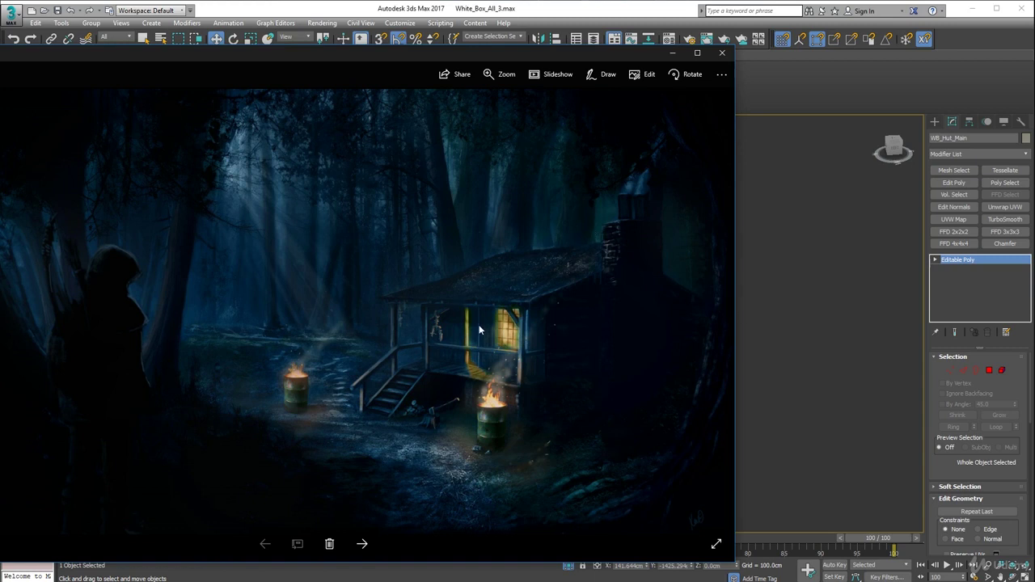
left_click_drag(645, 59, 604, 54)
left_click(651, 50)
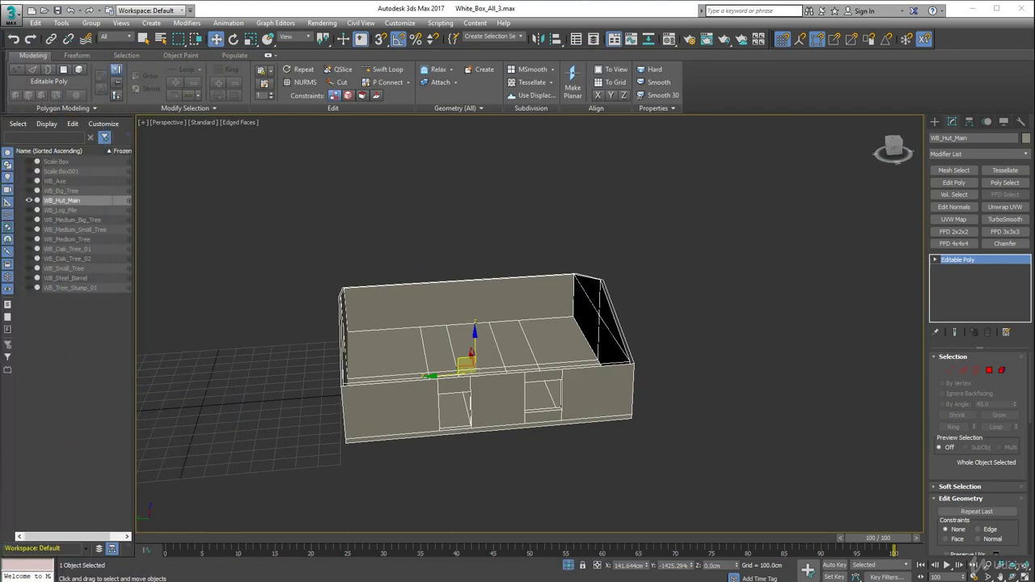
- Create a tall standard box for the chimney beside the hut's gable end, about 130 cm long, 235 cm wide and 718 cm high
middle_click_drag(793, 338, 652, 293, "alt")
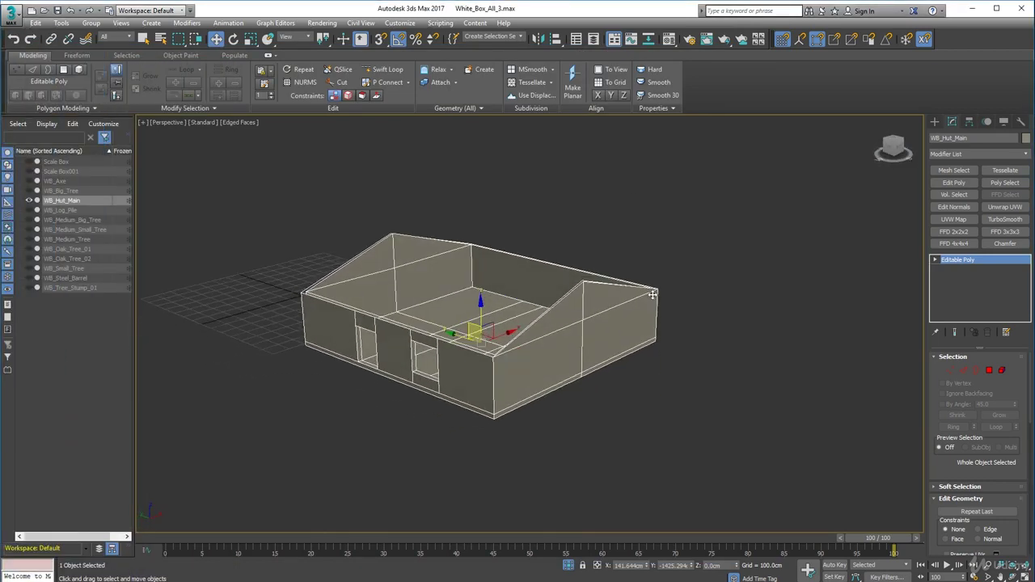
left_click(935, 121)
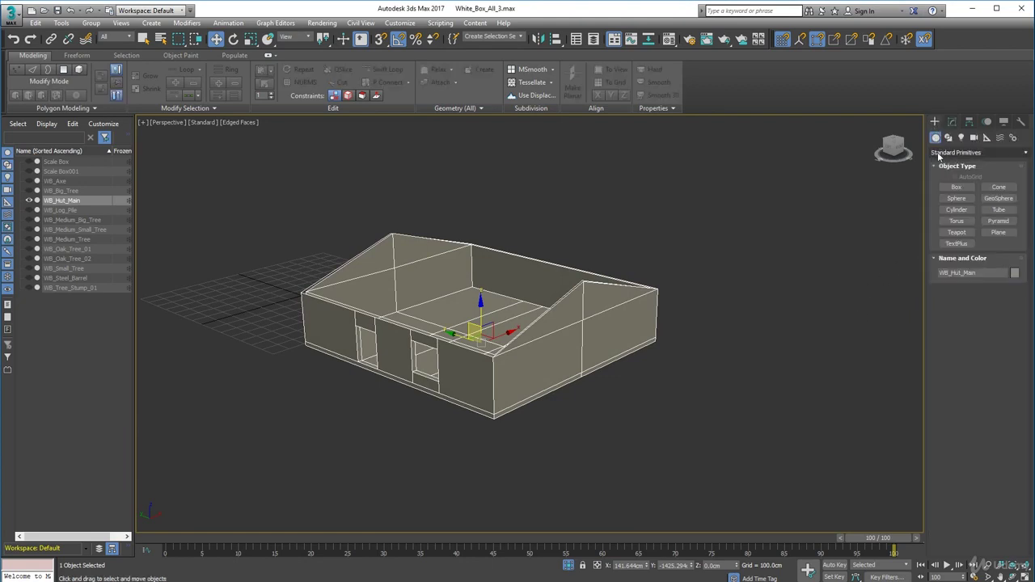
left_click(956, 187)
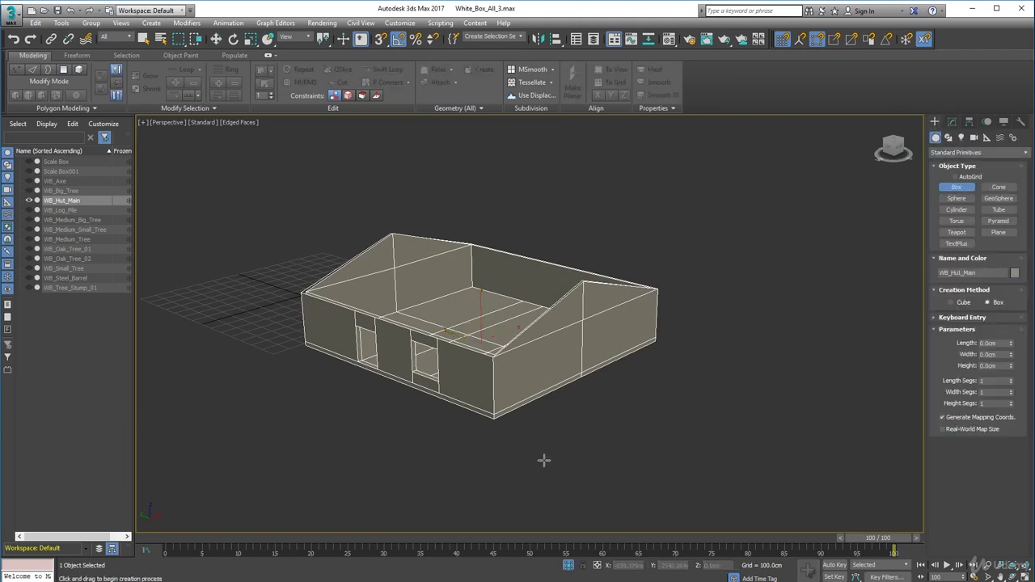
left_click(572, 389)
left_click_drag(590, 388, 621, 383)
left_click_drag(616, 282, 620, 236)
left_click(620, 233)
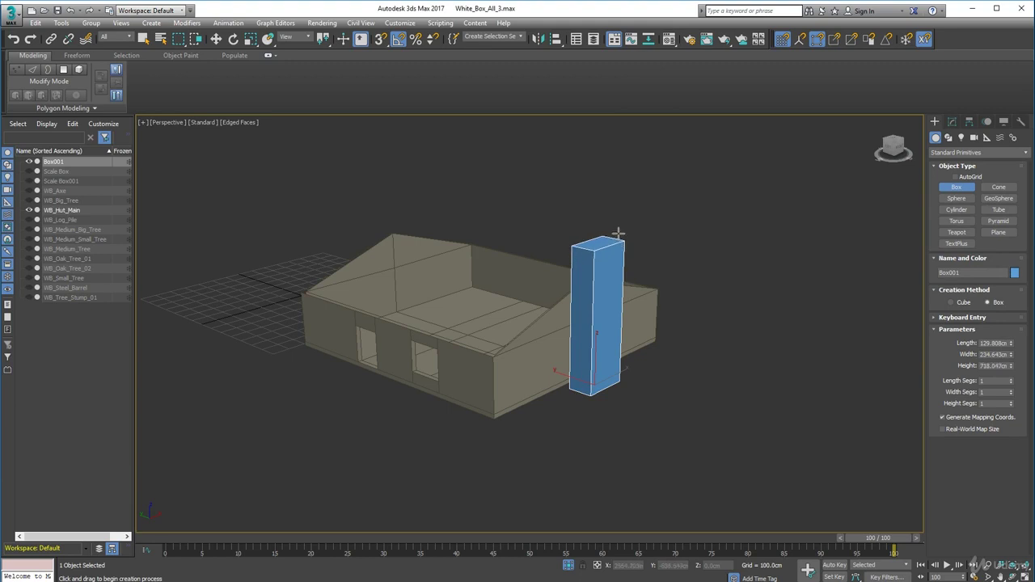
- Move the chimney box along the Y axis toward the gable wall to about Y -2190 cm, and turn snapping on
middle_click_drag(758, 375, 576, 322, "alt")
scroll(576, 322, "up", 3)
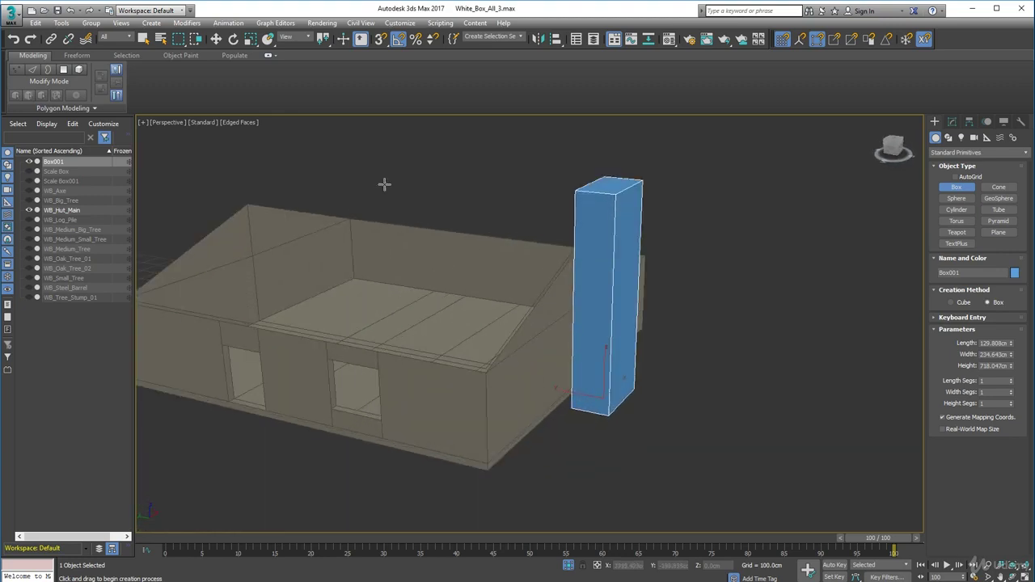
left_click(216, 39)
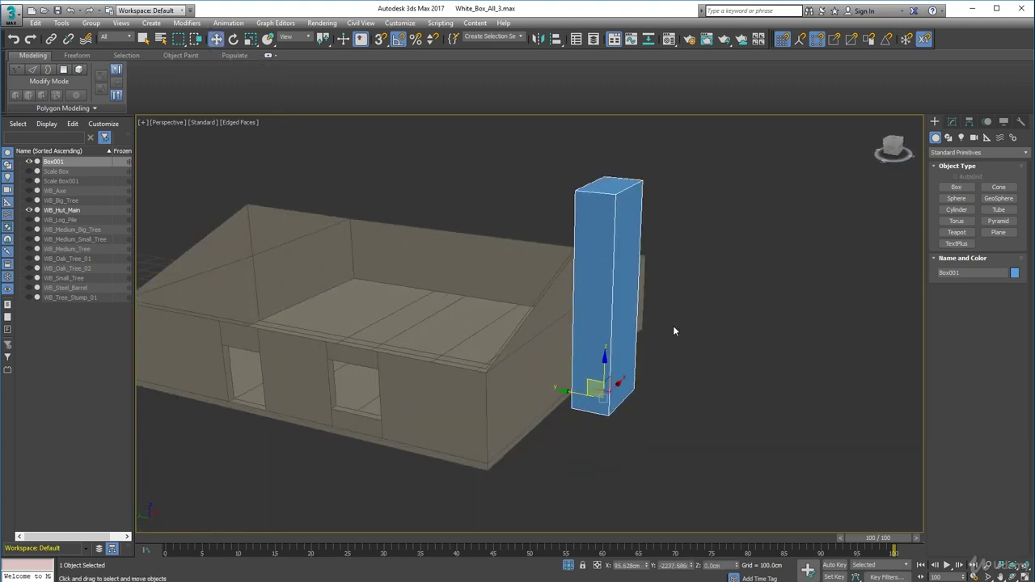
middle_click_drag(673, 330, 636, 349, "alt")
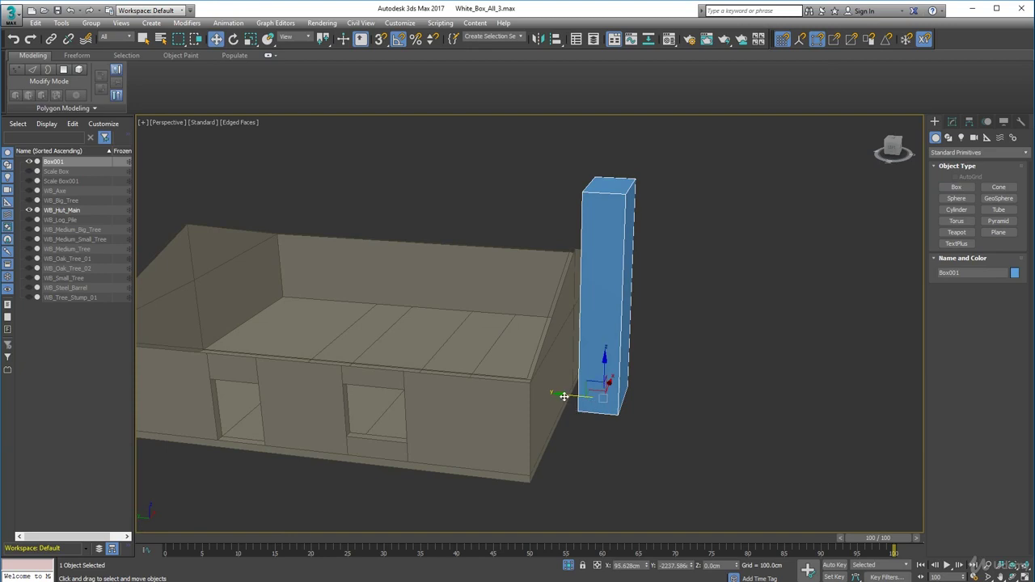
left_click_drag(561, 393, 536, 481)
key("s")
middle_click_drag(536, 481, 936, 440, "alt")
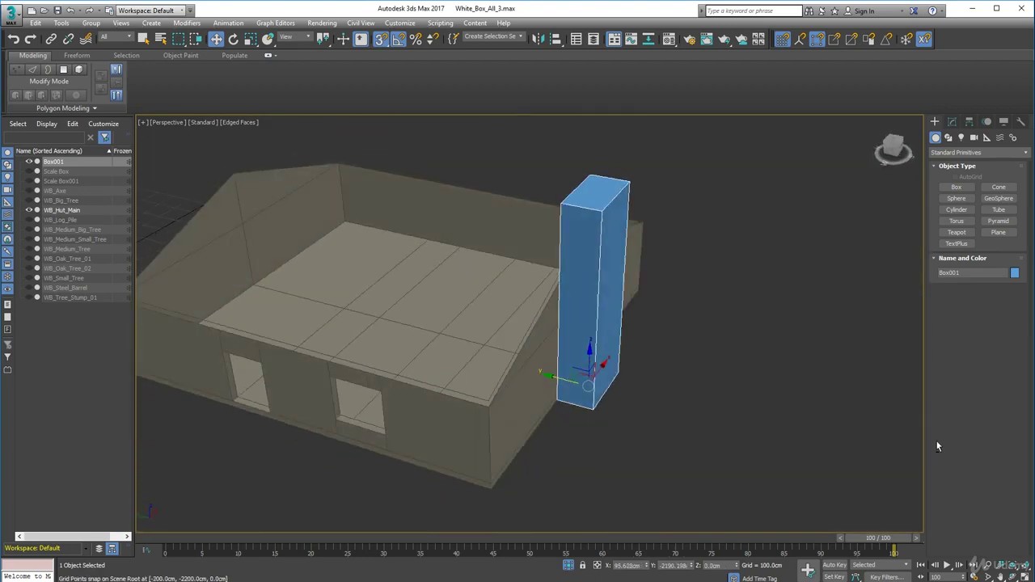
- Change the chimney box's object color to the grey custom color used for the hut, and check its base from low angles
left_click(1015, 274)
left_click(654, 327)
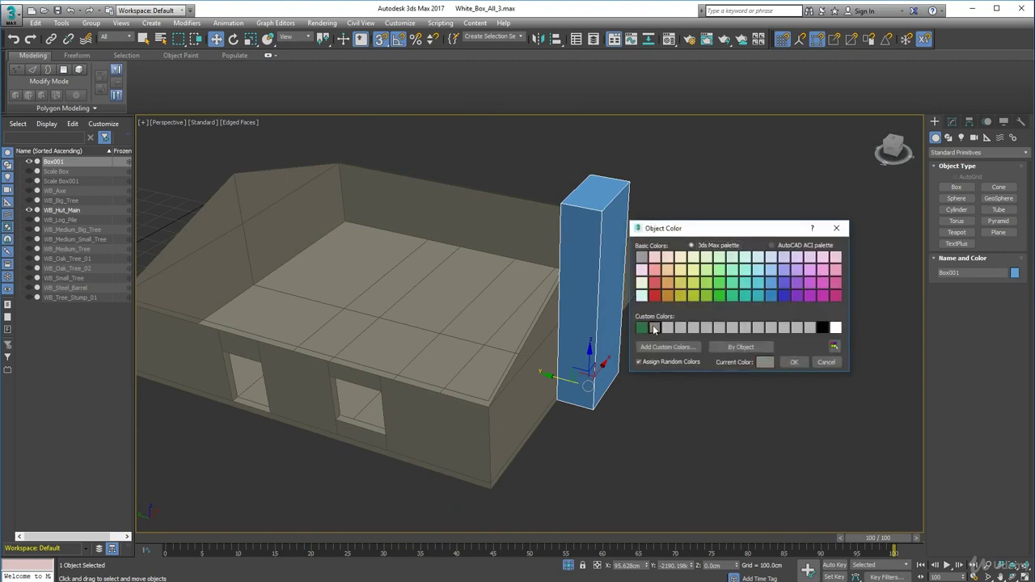
left_click(793, 362)
middle_click_drag(486, 368, 583, 348, "alt")
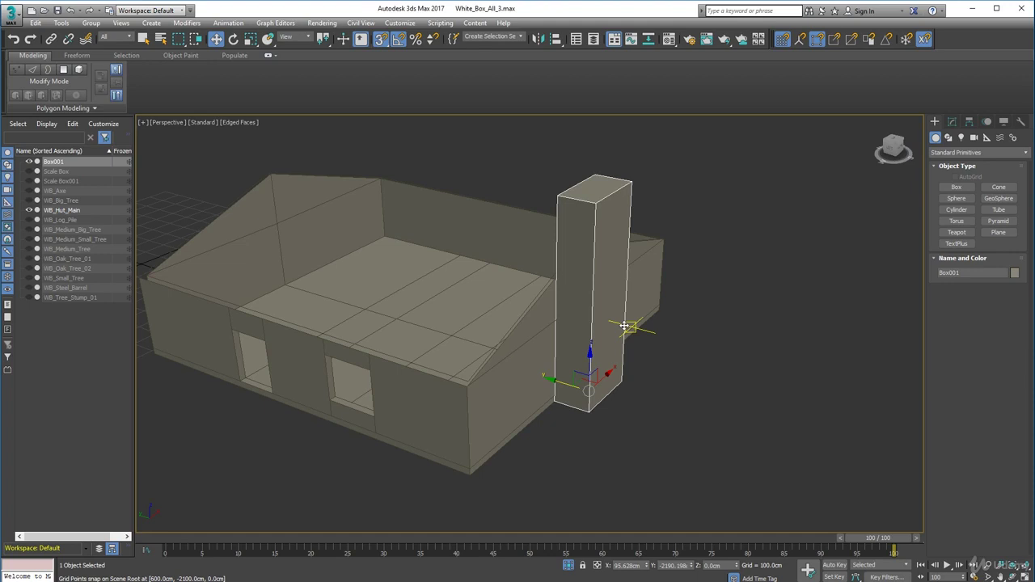
middle_click_drag(623, 340, 675, 302, "alt")
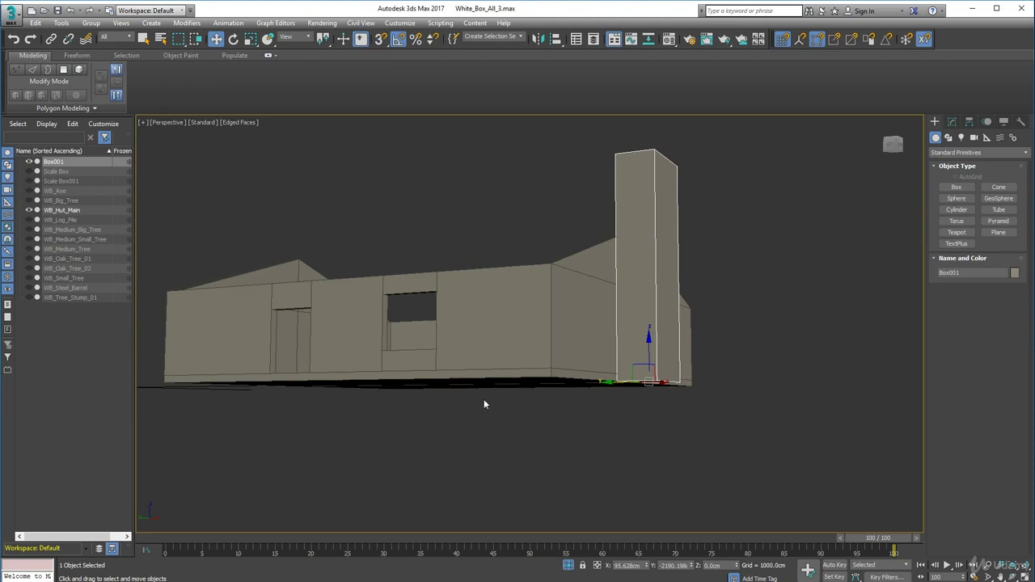
middle_click_drag(483, 404, 478, 396, "alt")
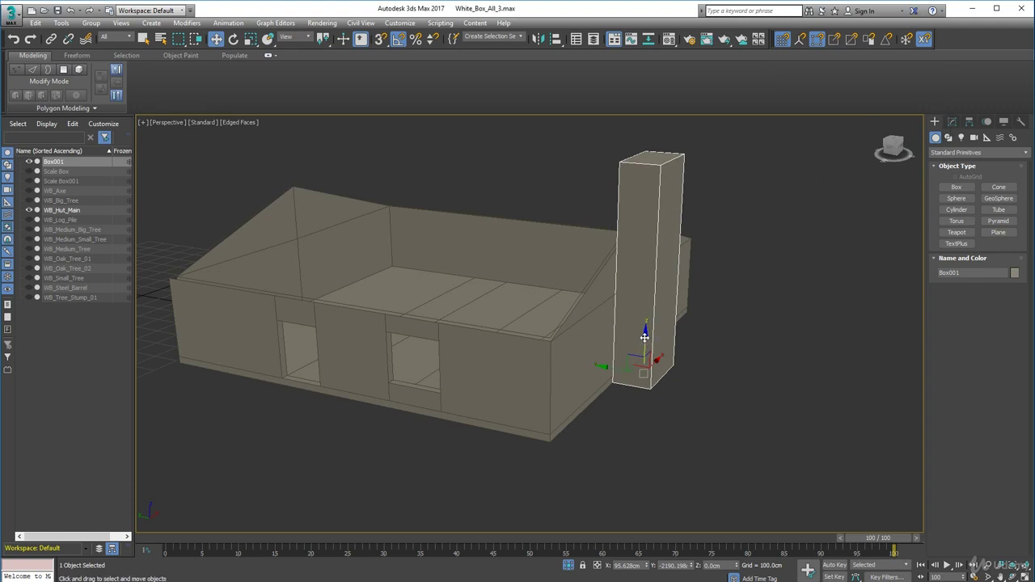
middle_click_drag(644, 337, 648, 335, "alt")
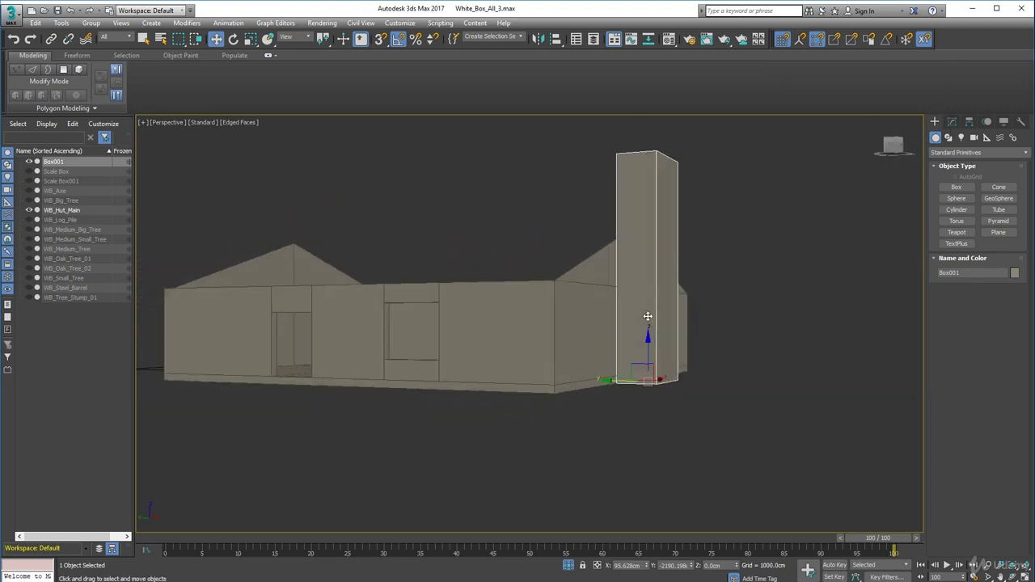
- Lower the chimney box along the Z axis to about Z -140 cm, below the hut's base
left_click_drag(648, 337, 650, 389)
right_click(643, 346)
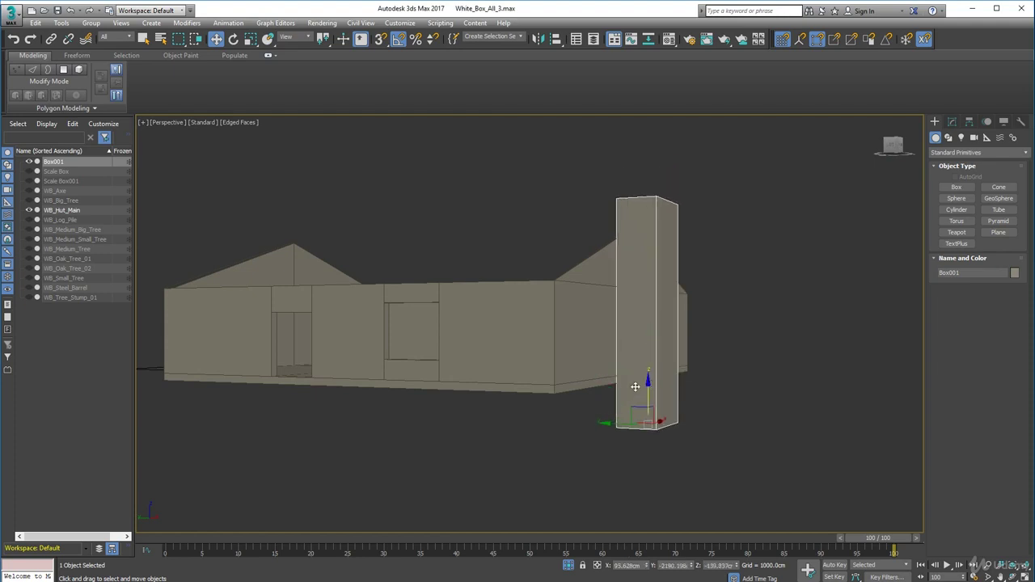
middle_click_drag(651, 389, 625, 406, "alt")
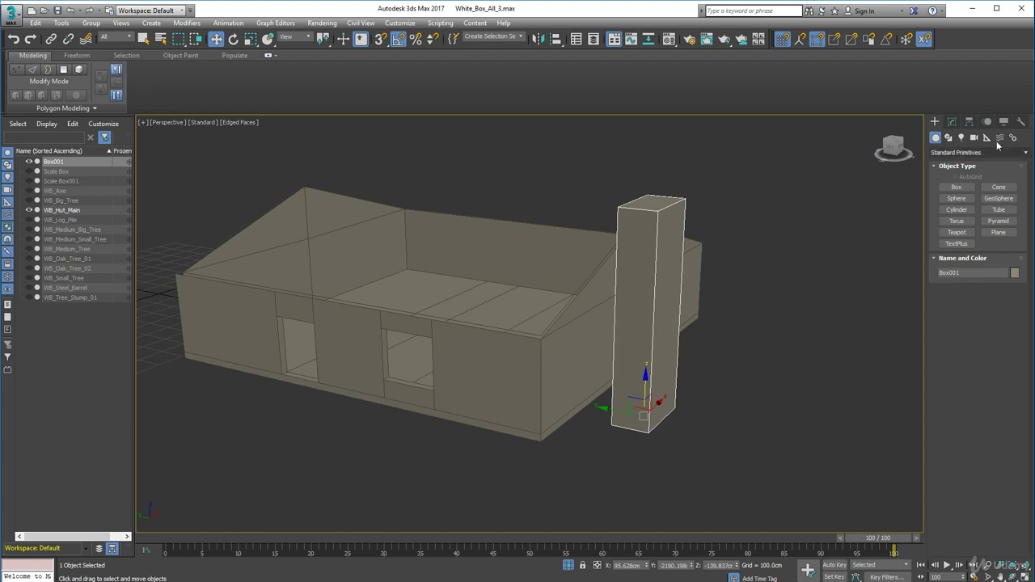
- Increase the chimney box's height to about 818 cm with one height segment, and lower it to about Z -160 cm
left_click(952, 122)
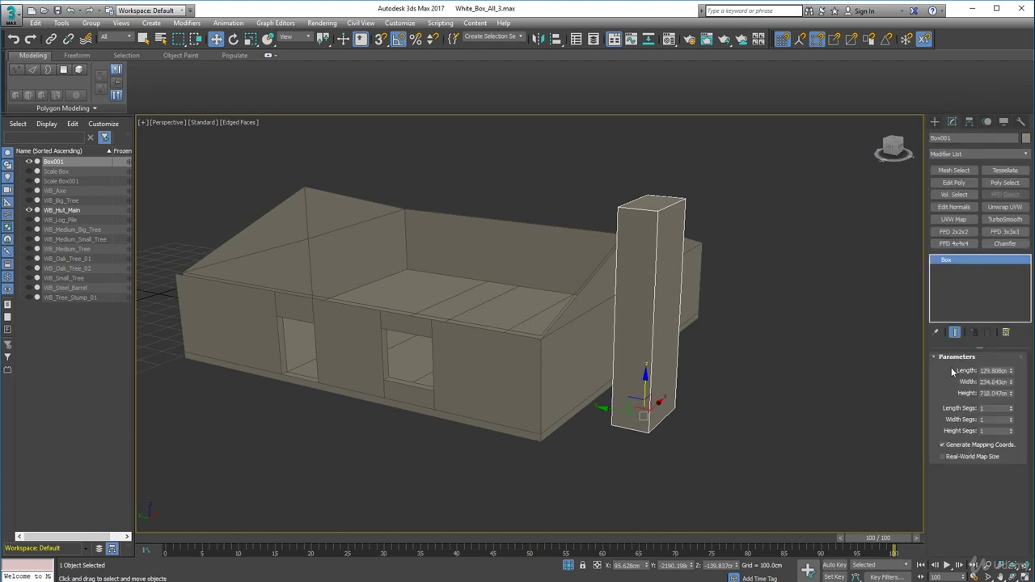
middle_click_drag(906, 368, 646, 289, "alt")
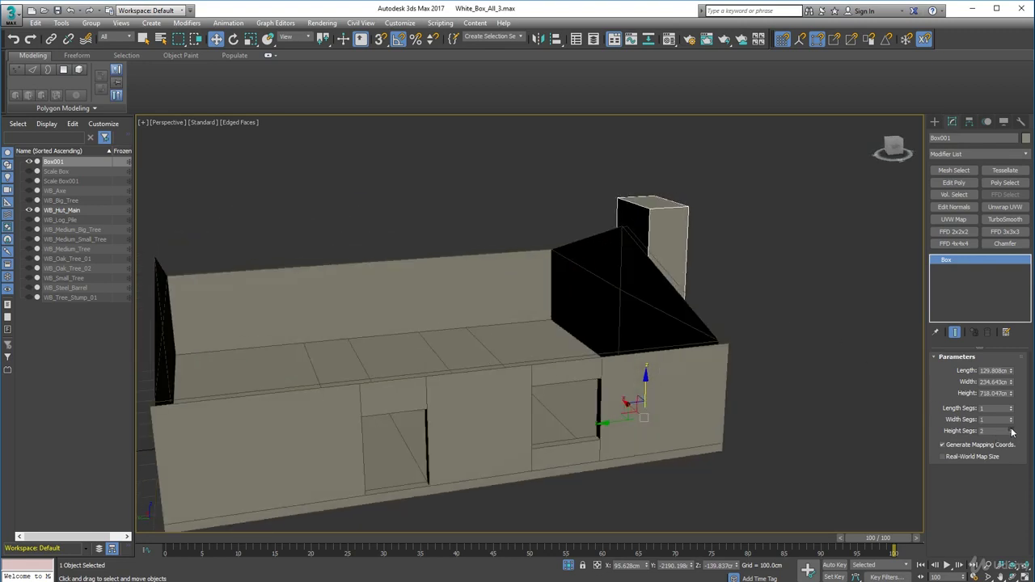
left_click_drag(1011, 432, 1010, 430)
middle_click_drag(880, 398, 851, 396, "alt")
left_click_drag(1010, 394, 1006, 381)
middle_click_drag(712, 396, 650, 385, "alt")
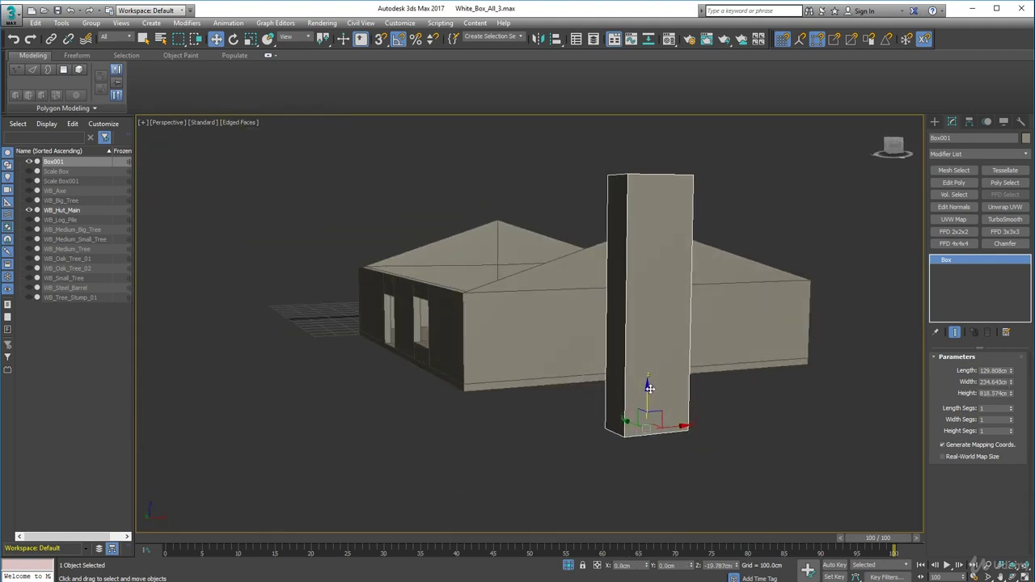
middle_click_drag(648, 381, 659, 432, "alt")
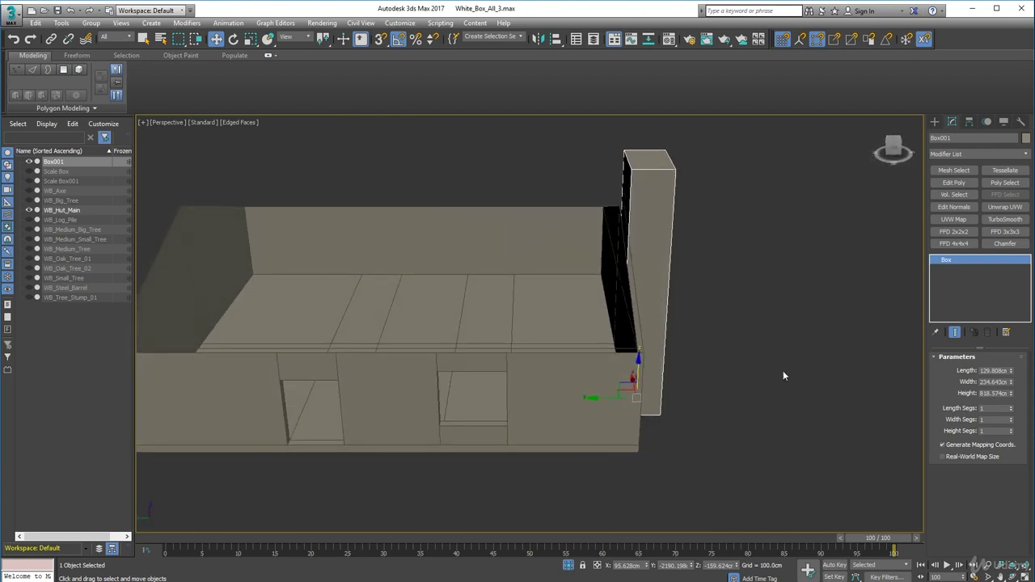
left_click(690, 358)
middle_click_drag(691, 358, 669, 358, "alt")
- Convert the chimney box to an Editable Poly
left_click(594, 291)
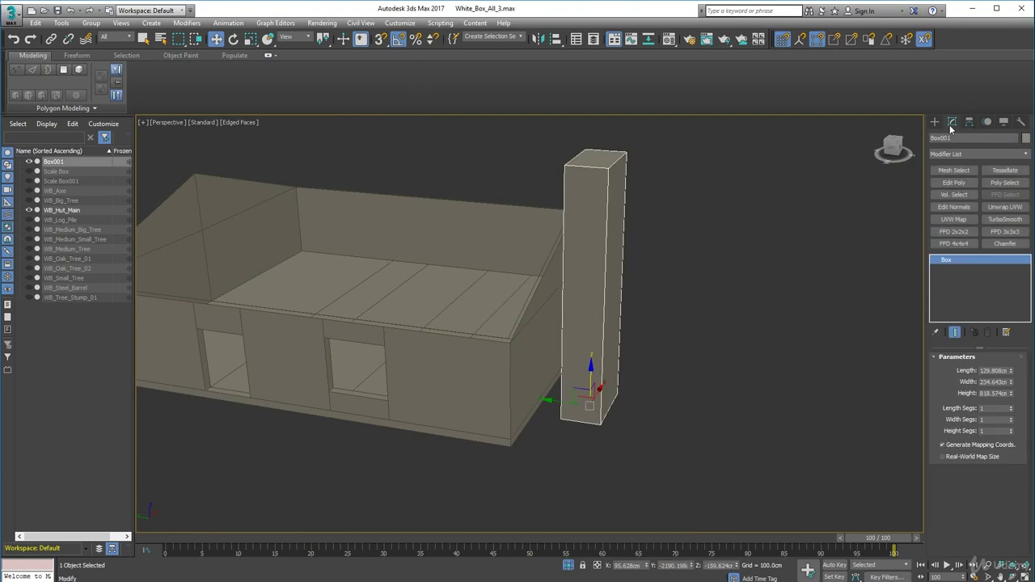
right_click(572, 202)
mouse_move(603, 312)
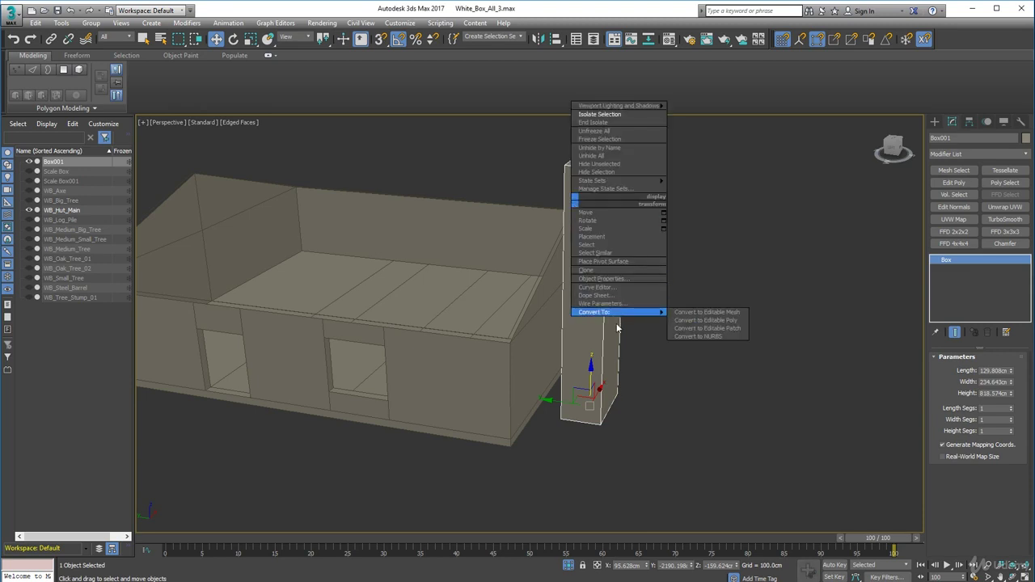
left_click(701, 320)
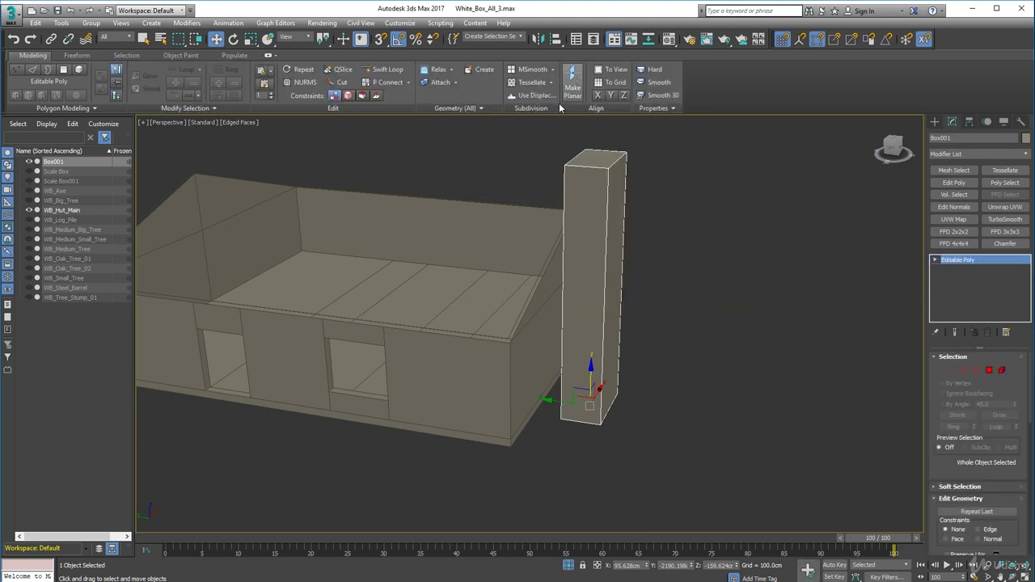
- Attach the hut mesh to the chimney object, and isolate the combined model
left_click(744, 197)
left_click(589, 243)
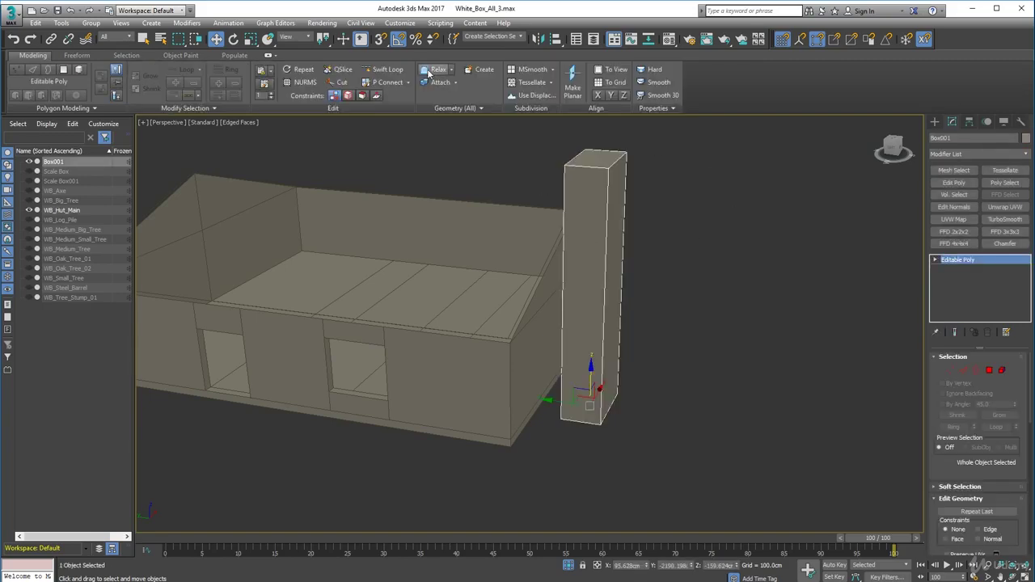
left_click(440, 82)
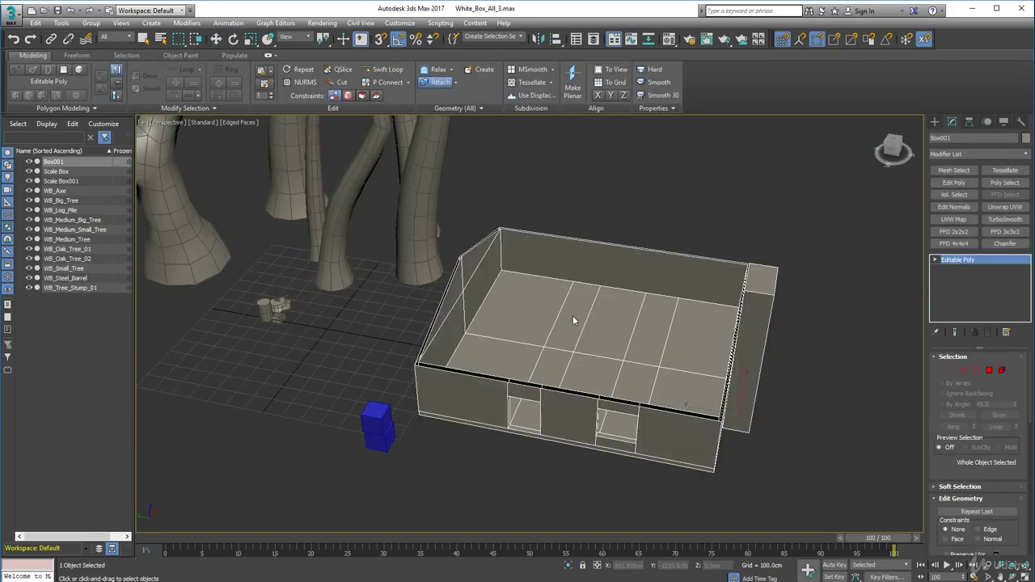
middle_click_drag(573, 315, 639, 299, "alt")
key("w")
right_click(636, 303)
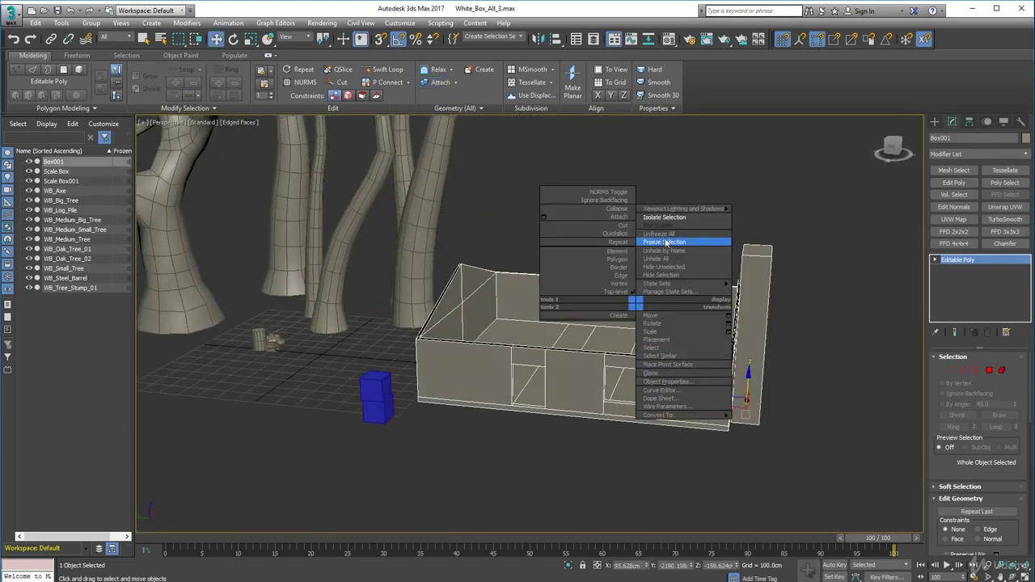
left_click(664, 218)
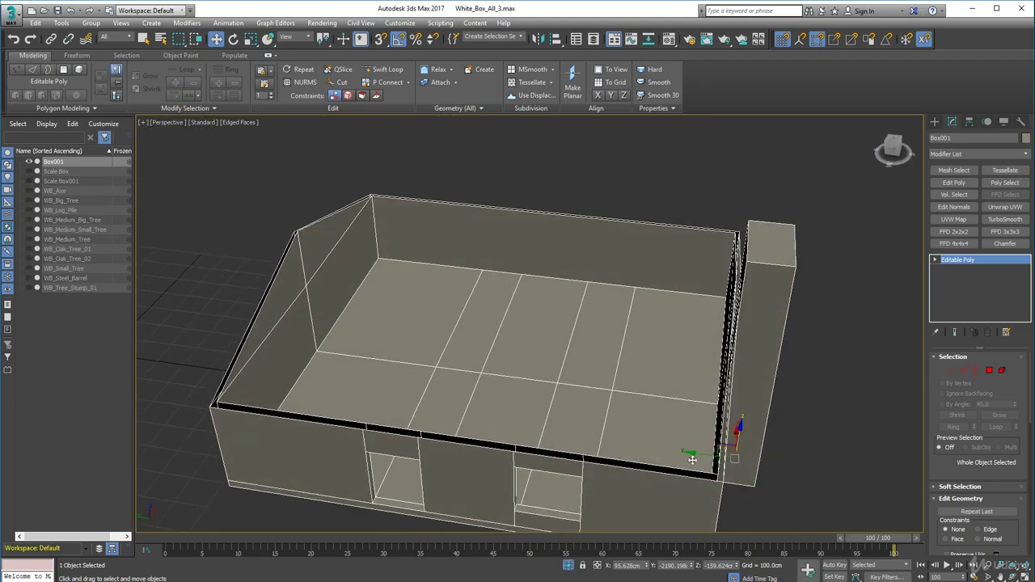
- Inspect the combined hut and chimney from several angles, and compare the roof and chimney design with the cabin reference painting
left_click(623, 137)
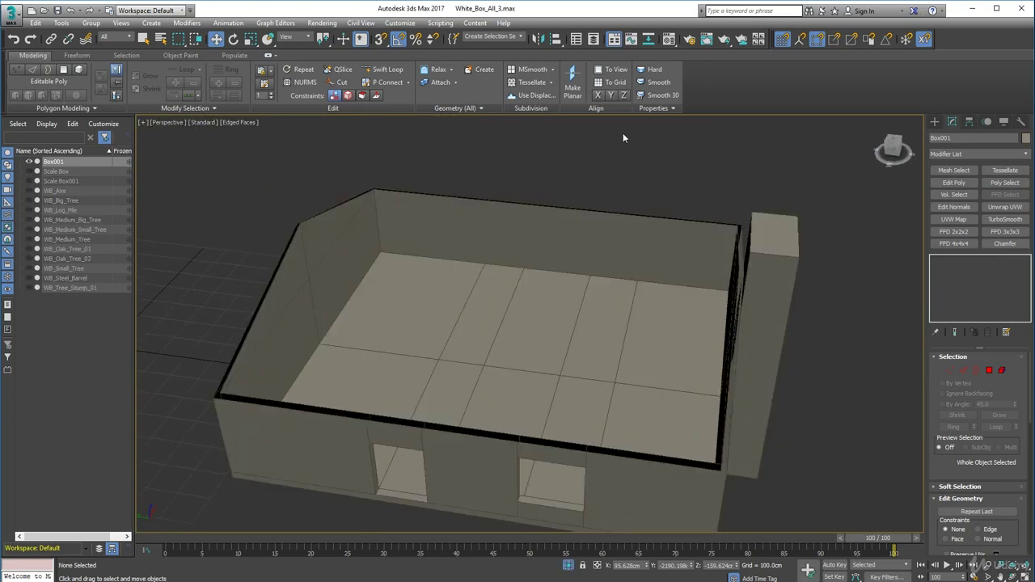
left_click(654, 264)
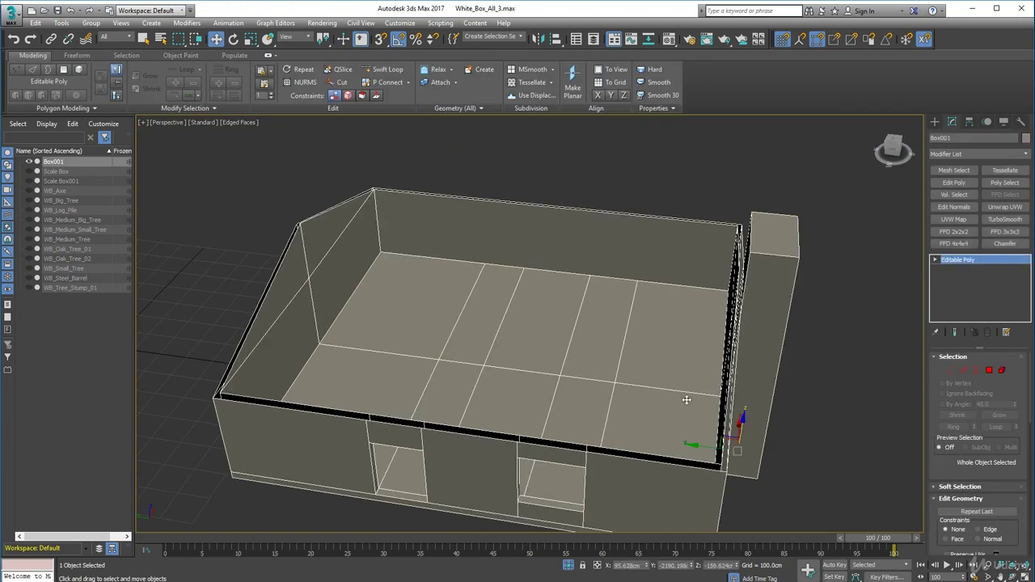
middle_click_drag(523, 343, 515, 281, "alt")
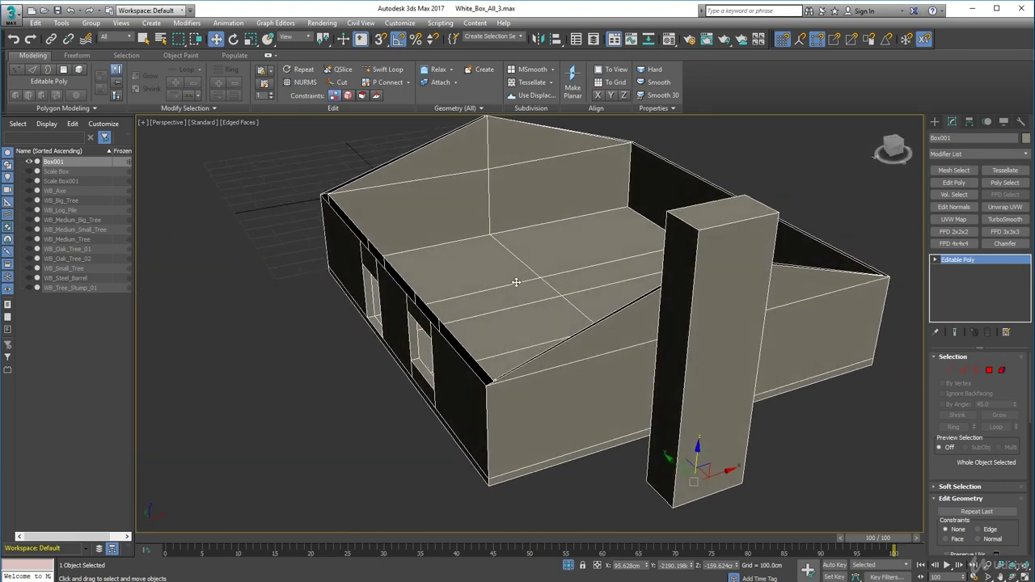
middle_click_drag(516, 282, 545, 281, "alt")
scroll(545, 281, "down", 6)
middle_click_drag(508, 336, 638, 365, "alt")
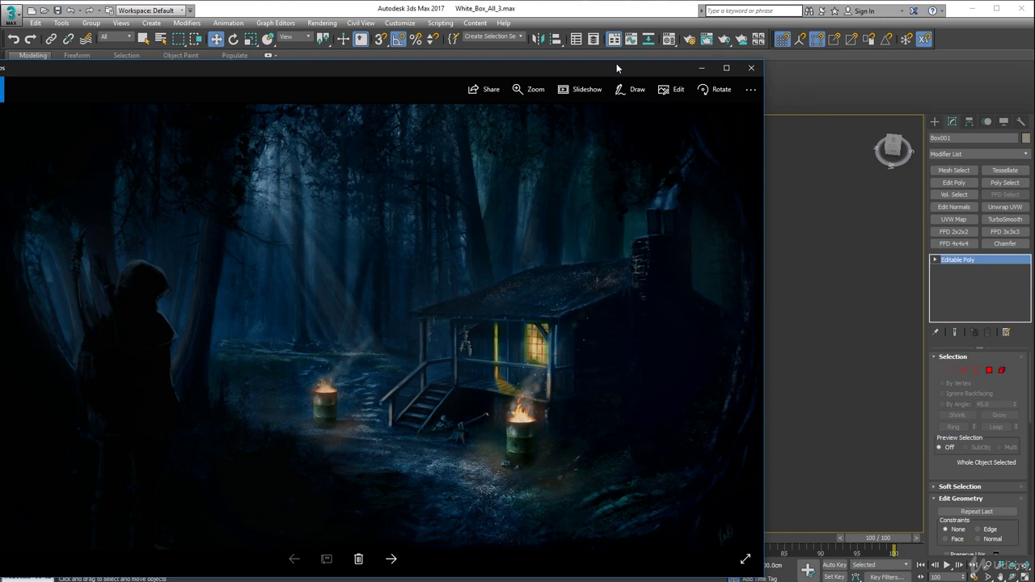
left_click_drag(616, 67, 0, 89)
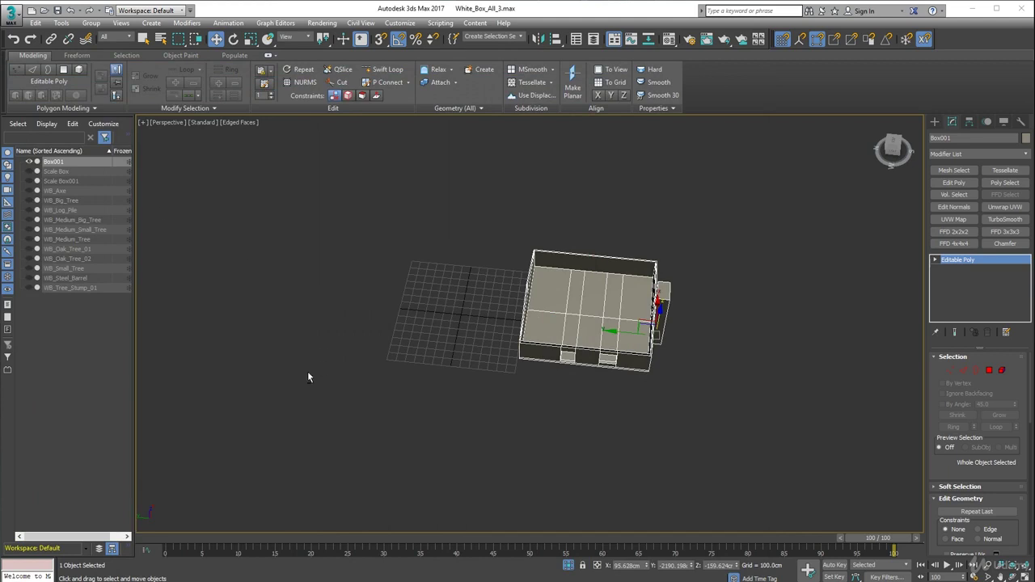
- Create a thin standard box beside the hut for the roof, about 2029 cm long, 1174 cm wide and 32 cm high
middle_click_drag(307, 376, 223, 335, "alt")
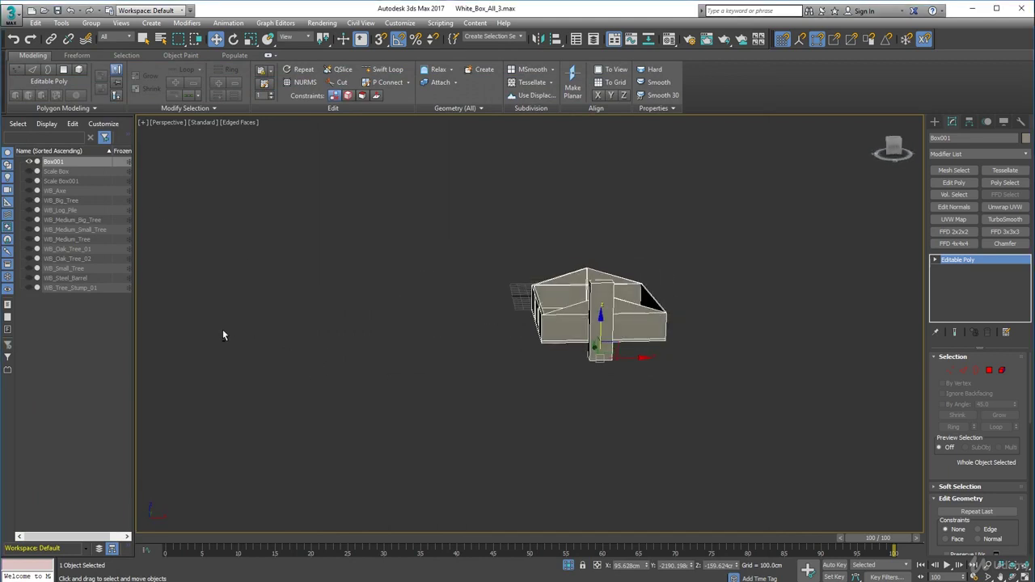
left_click(935, 122)
left_click(955, 187)
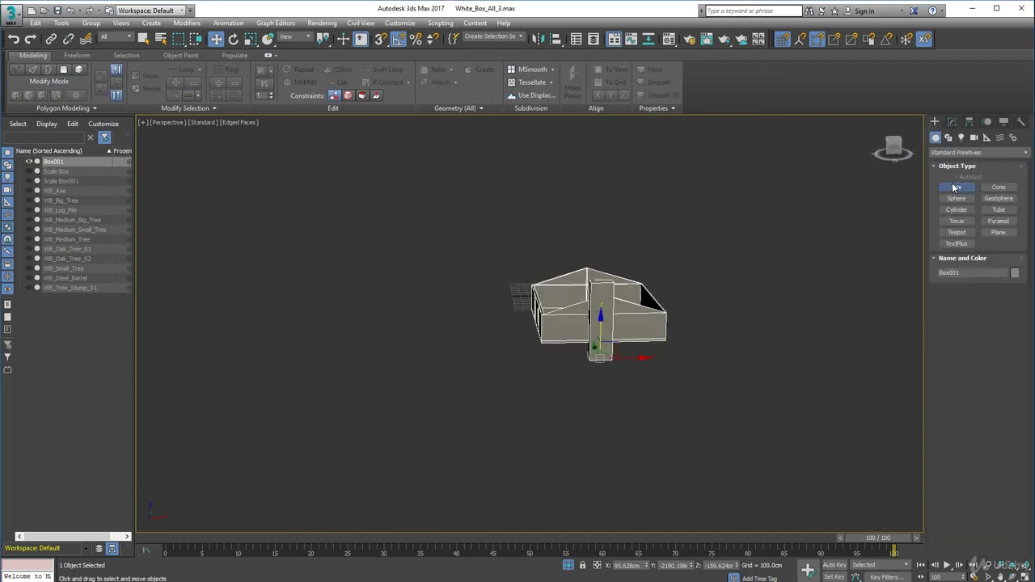
left_click_drag(423, 306, 535, 353)
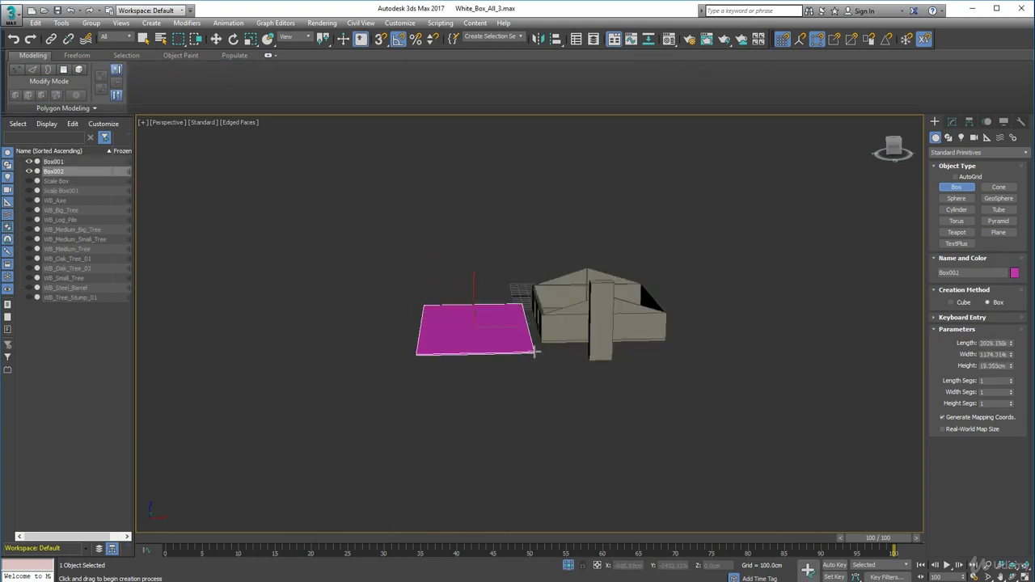
middle_click_drag(529, 358, 585, 453, "alt")
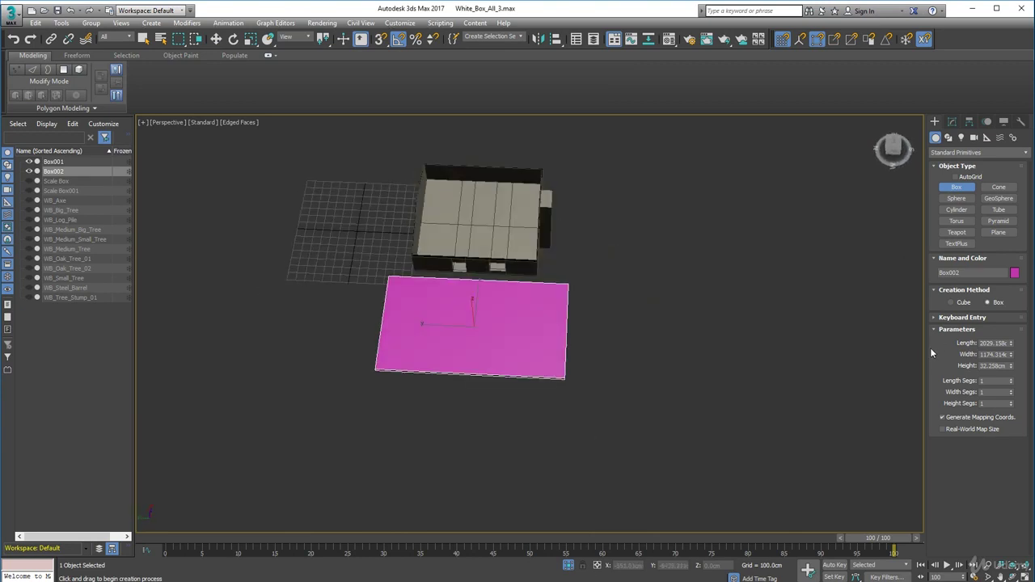
- Set the roof slab's width segments to 2 and reduce its length to about 1583 cm
left_click(1011, 391)
middle_click_drag(795, 429, 725, 408, "alt")
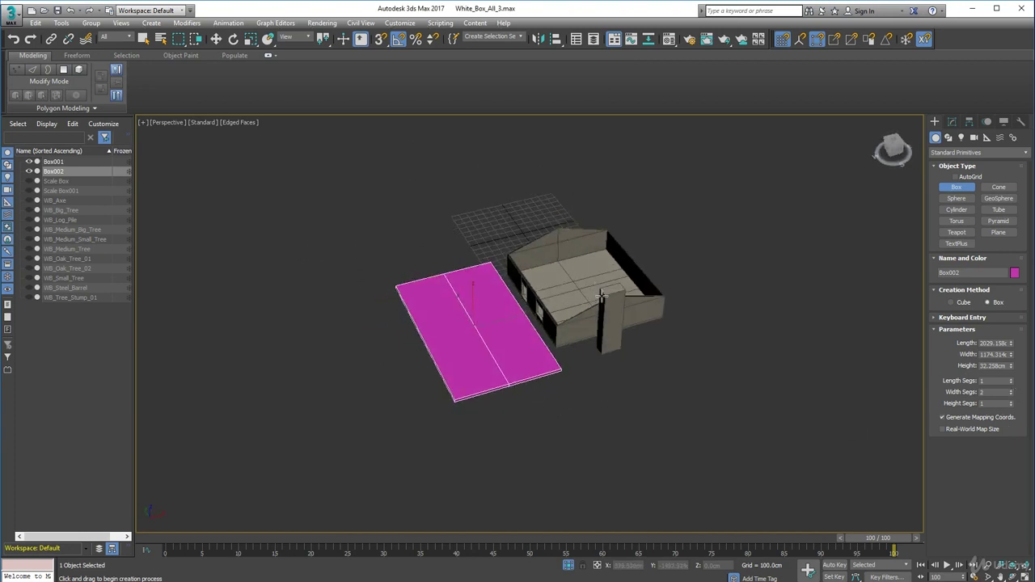
middle_click_drag(508, 369, 585, 376, "alt")
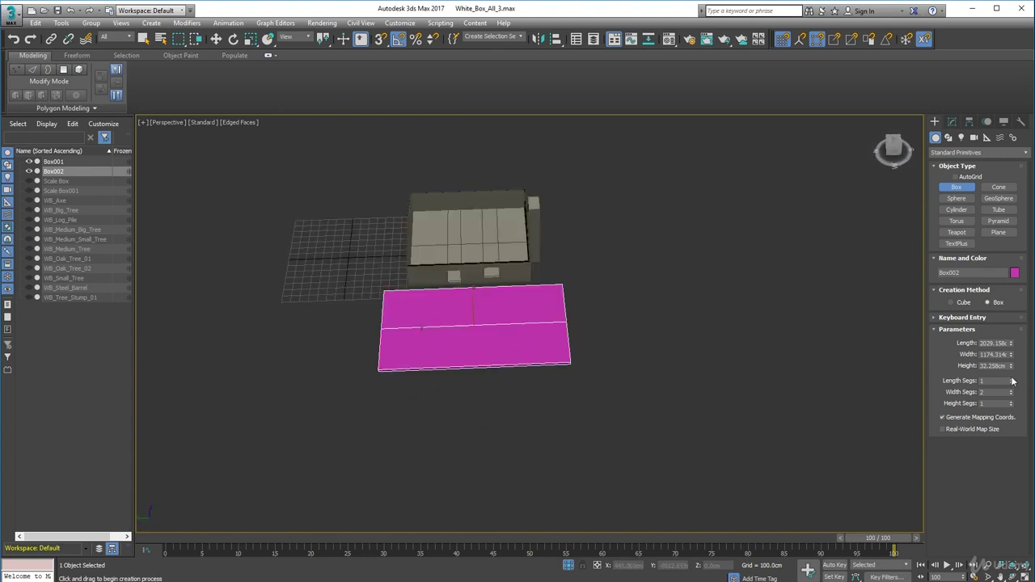
left_click_drag(1010, 343, 1016, 356)
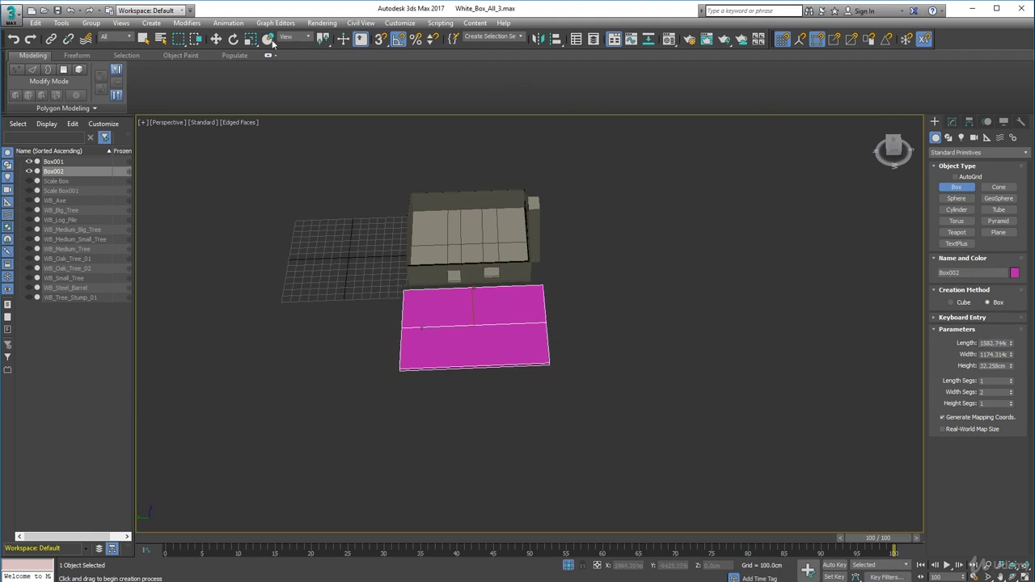
- Move the roof slab along the Y axis to about Y -1406 cm, and give it the hut's grey custom object color
left_click(216, 38)
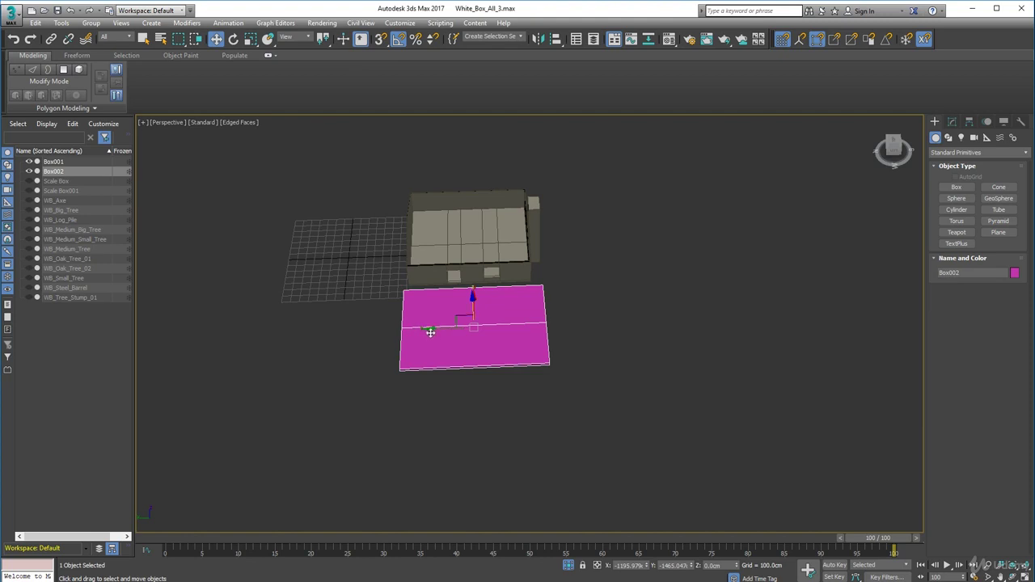
left_click_drag(428, 330, 424, 346)
middle_click_drag(424, 346, 343, 337, "alt")
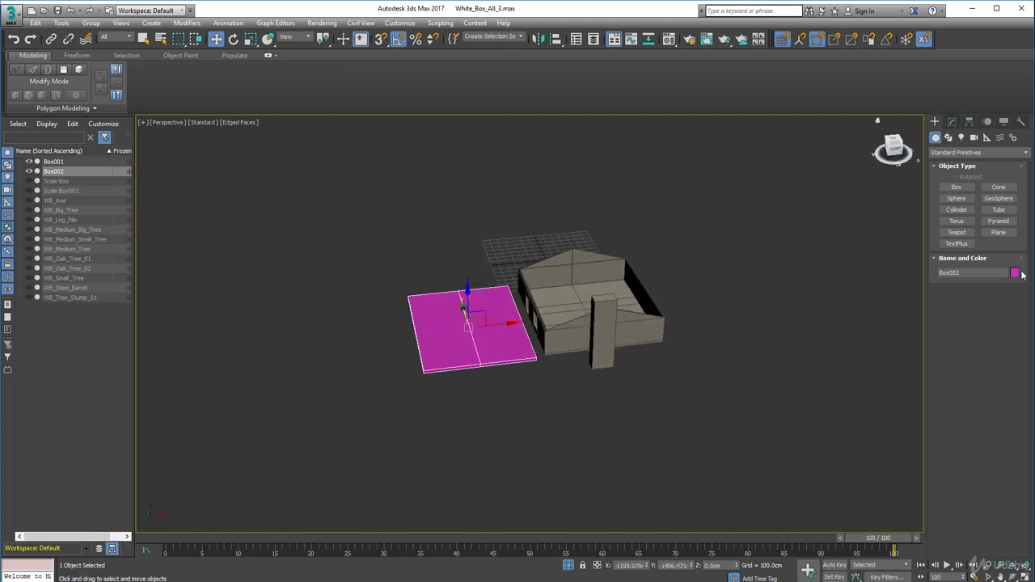
left_click(1015, 275)
left_click(655, 327)
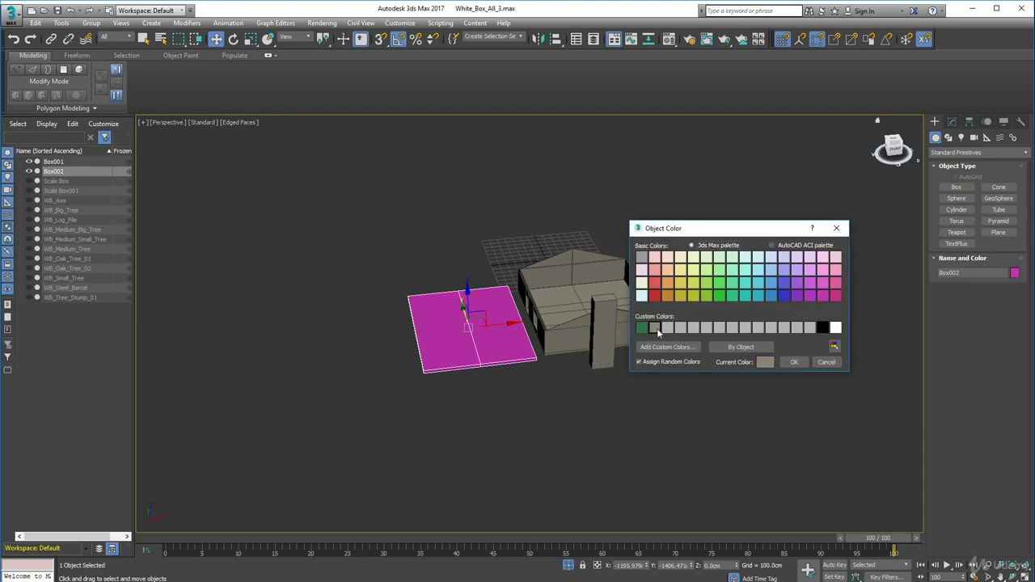
left_click(794, 361)
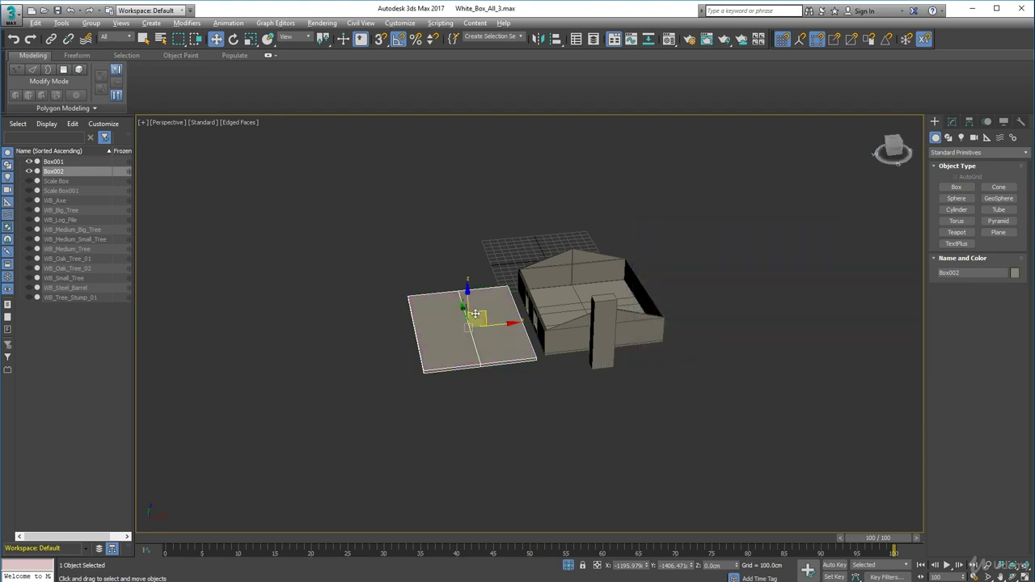
- Raise the roof slab to about Z 533 cm and move it along the X axis over the hut to about X -34 cm
middle_click_drag(477, 315, 475, 298, "alt")
scroll(474, 299, "up", 5)
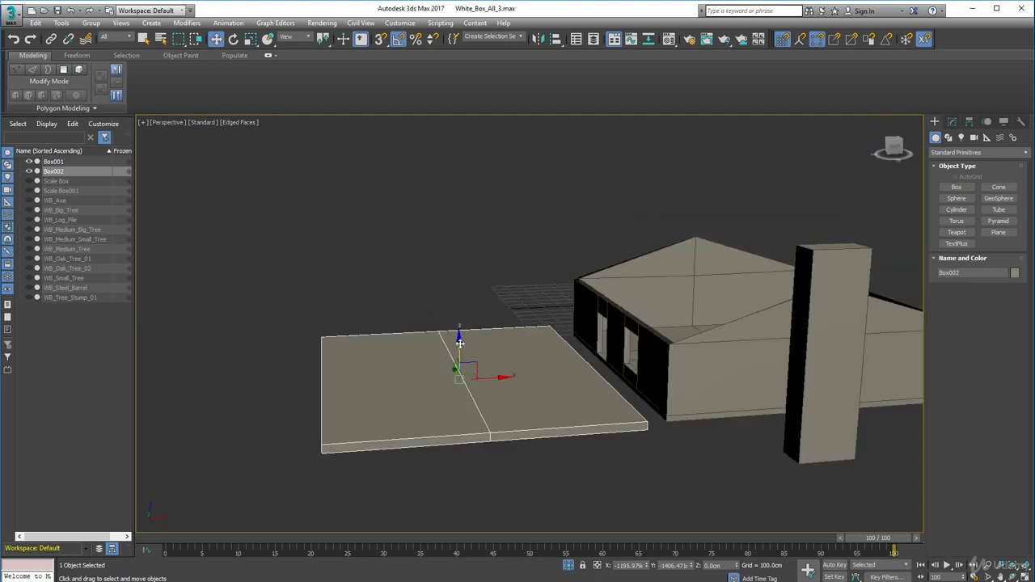
left_click_drag(460, 343, 459, 227)
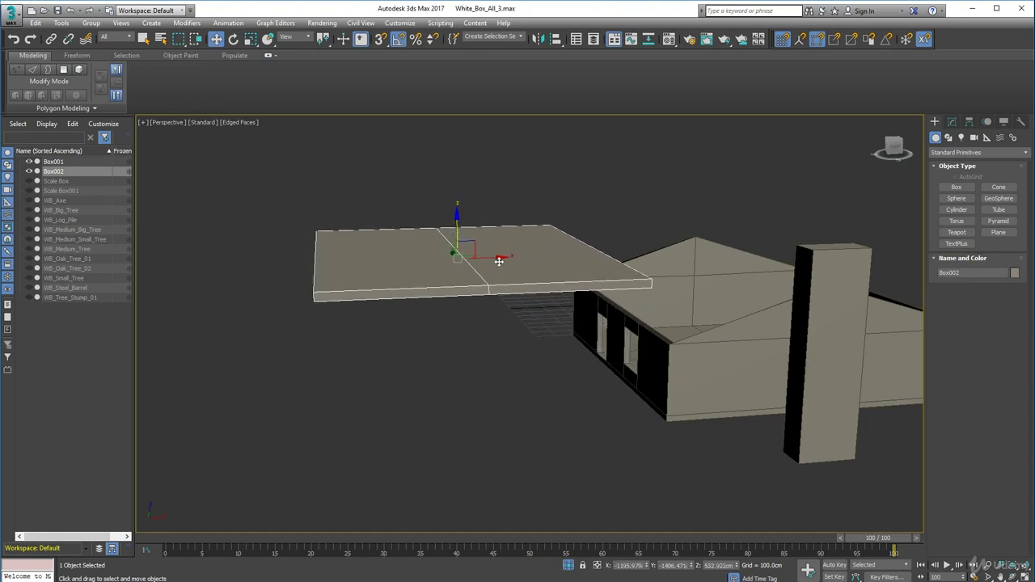
left_click_drag(499, 261, 755, 259)
middle_click_drag(756, 258, 724, 335, "alt")
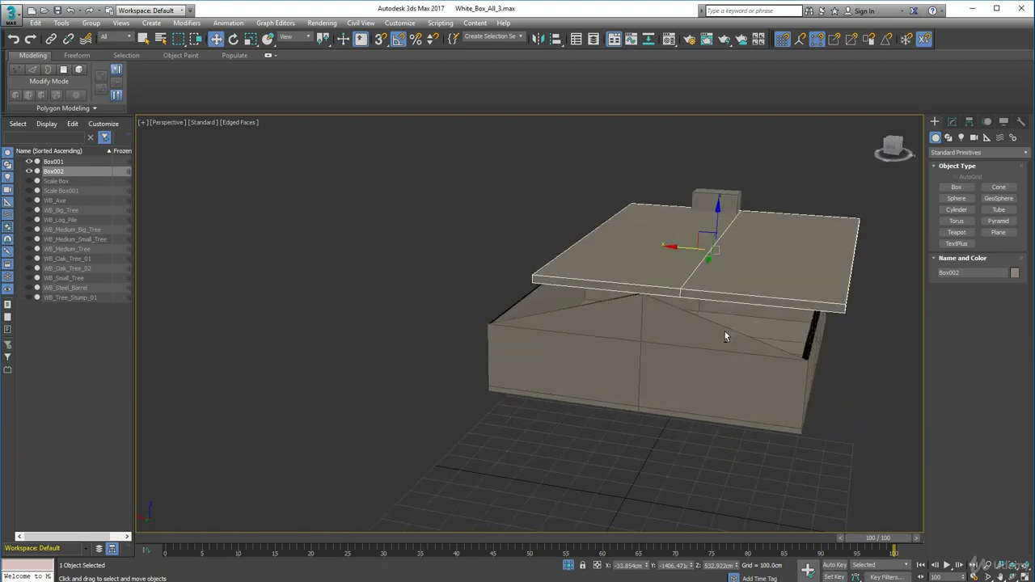
- Snap the roof slab's center line to the gable apex at about X 134 cm, and lower the slab to about Z 507 cm
scroll(725, 337, "up", 2)
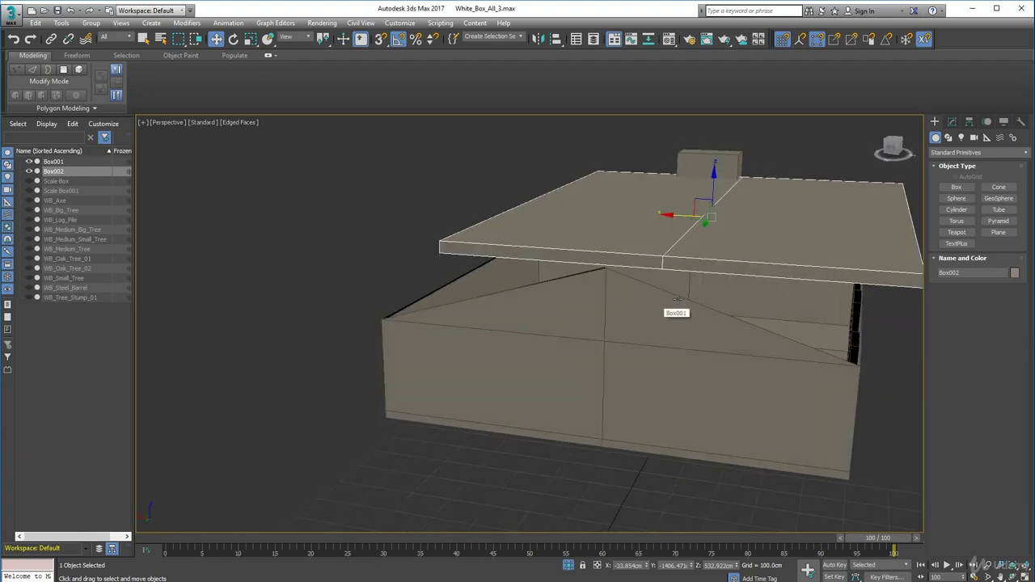
key("s")
left_click_drag(665, 266, 608, 343)
middle_click_drag(731, 349, 696, 348, "alt")
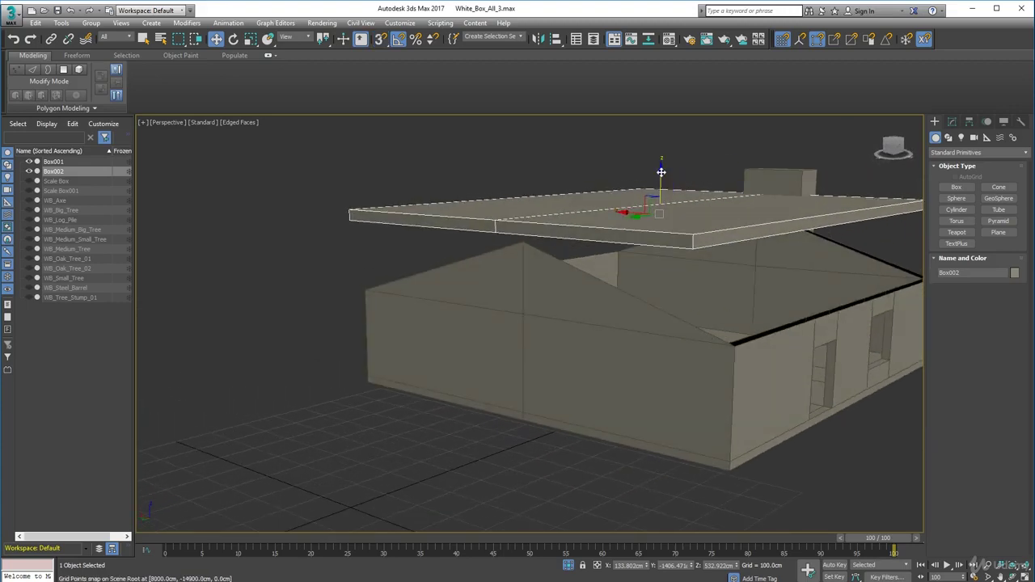
middle_click_drag(614, 229, 633, 203, "alt")
left_click_drag(658, 174, 659, 179)
key("s")
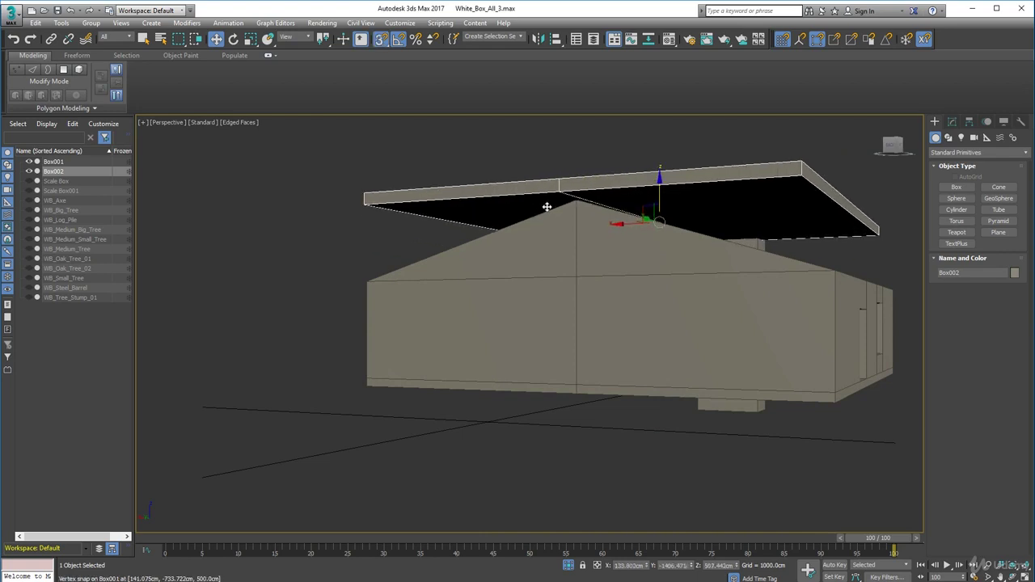
- Snap the roof slab onto the gable apex at Z 500 cm and reduce its length to about 1460 cm
left_click_drag(559, 190, 574, 199)
middle_click_drag(574, 199, 467, 273, "alt")
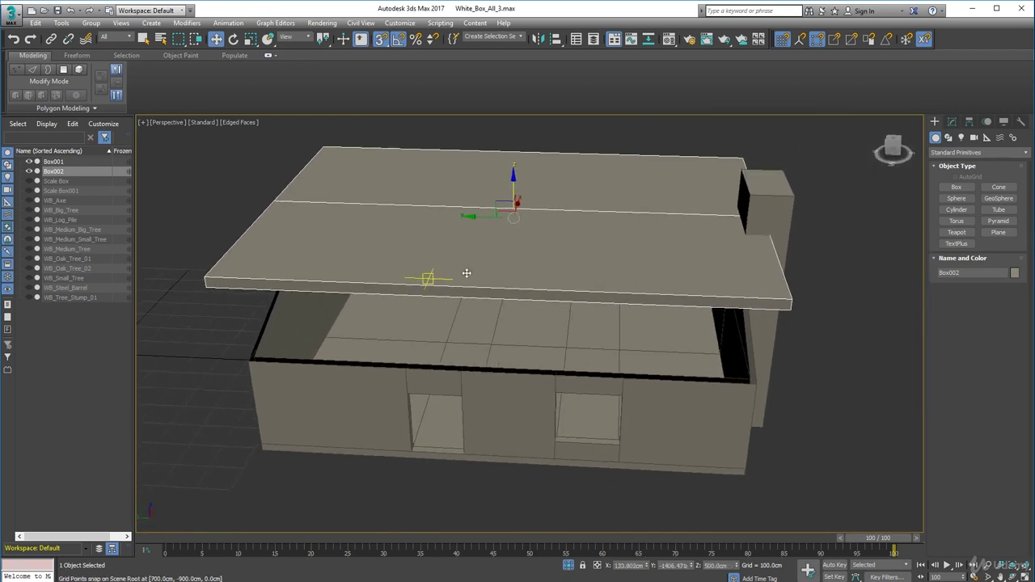
left_click(953, 121)
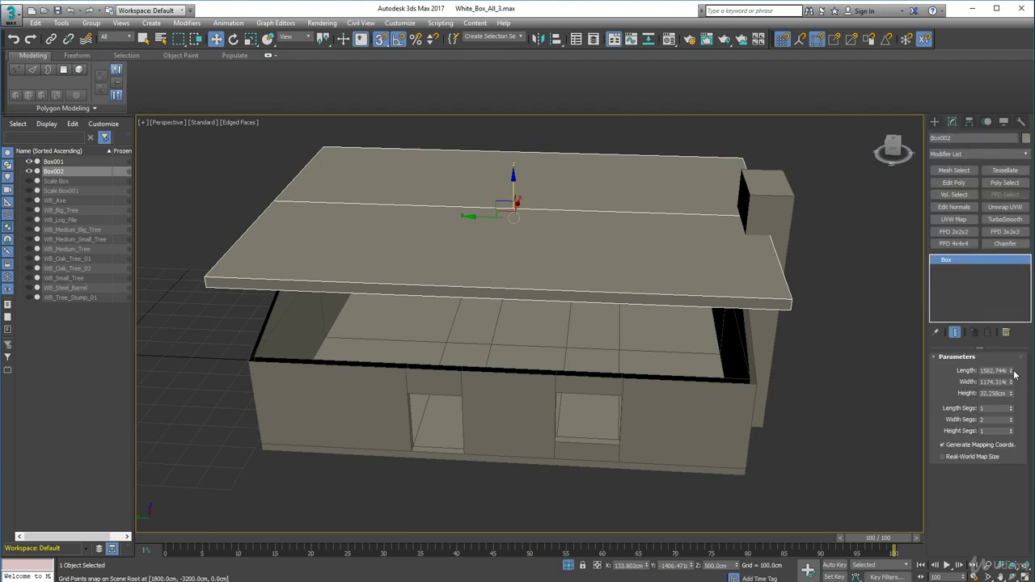
left_click_drag(1011, 370, 981, 397)
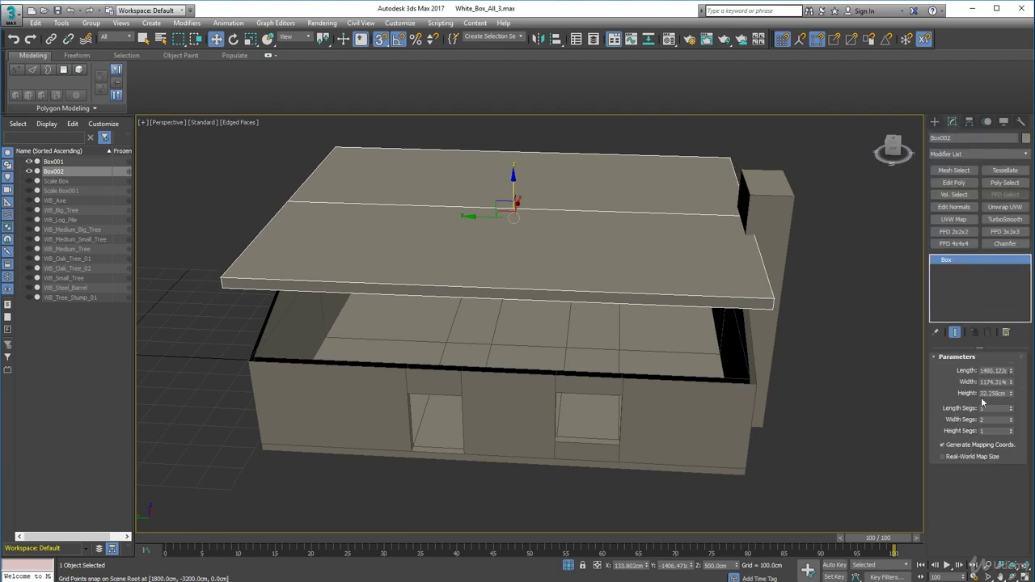
mouse_move(768, 409)
middle_mouse_down("alt")
mouse_move(758, 424)
mouse_move(751, 402)
mouse_move(787, 399)
mouse_move(746, 410)
mouse_move(766, 411)
middle_mouse_up("alt")
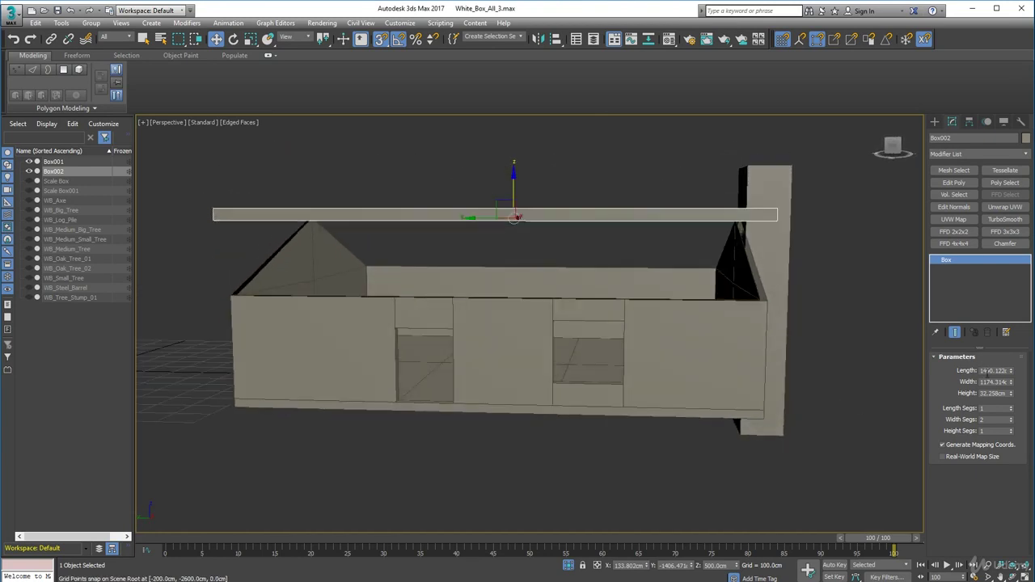
left_click_drag(1011, 373, 730, 375)
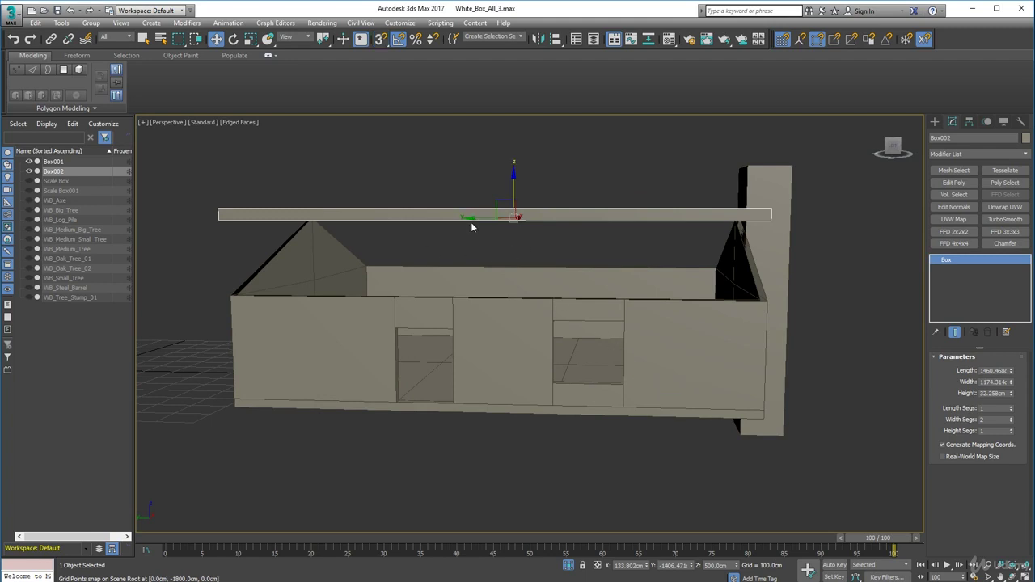
- Move the roof slab along the Y axis to about Y -1419 cm and convert it to an Editable Poly
middle_click_drag(467, 241, 482, 228, "alt")
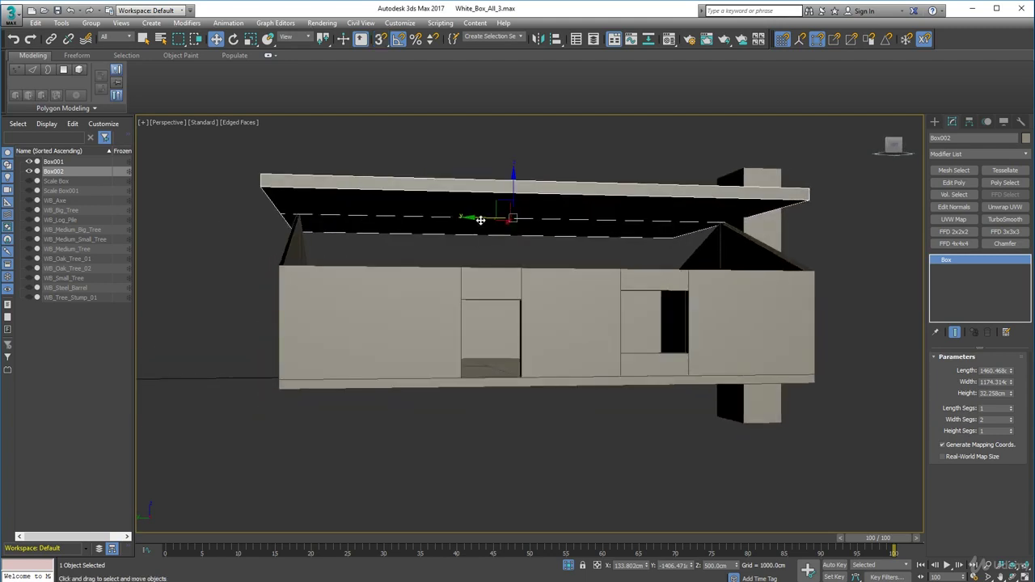
left_click_drag(473, 219, 478, 219)
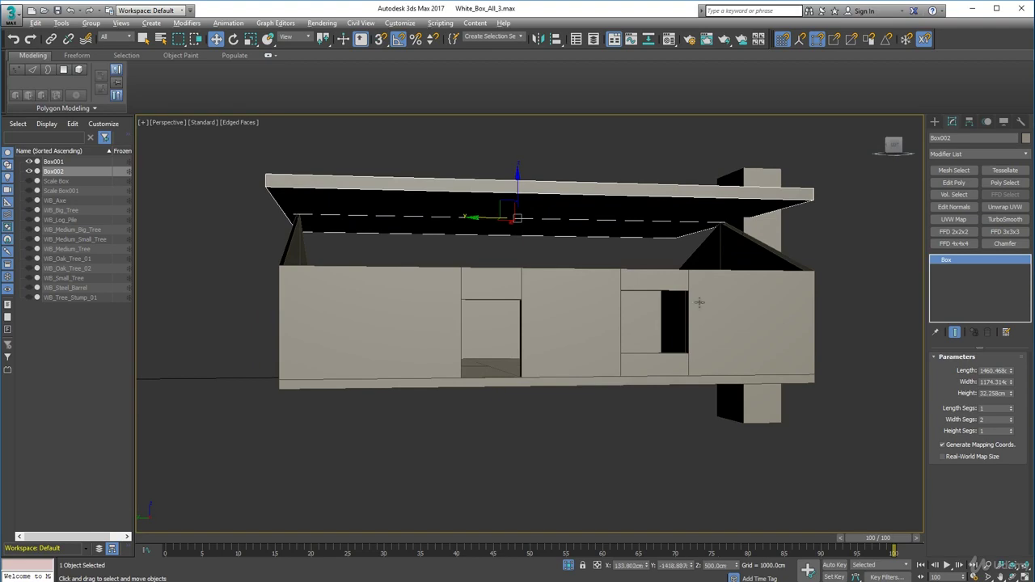
middle_click_drag(699, 302, 649, 321, "alt")
right_click(649, 323)
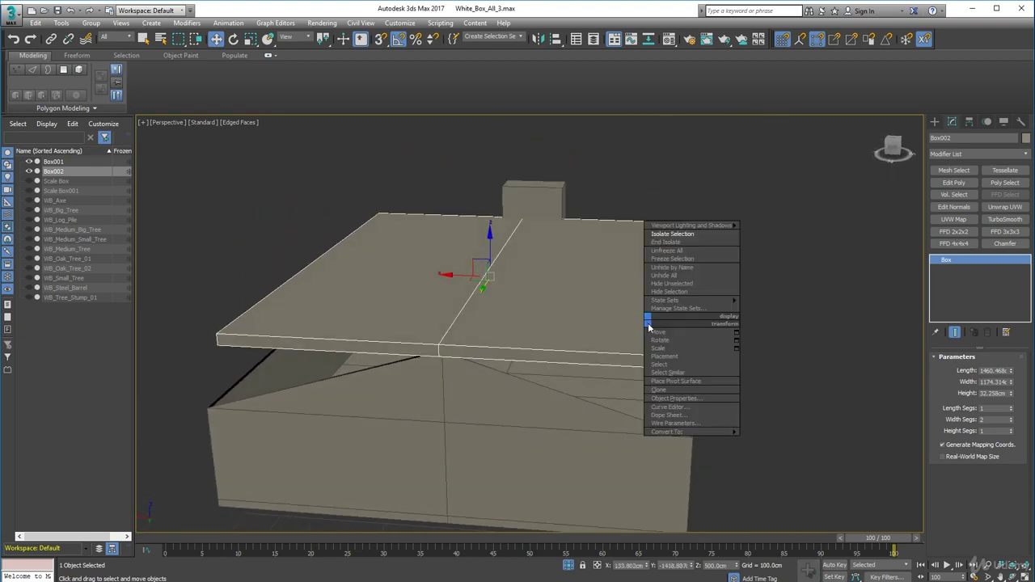
mouse_move(683, 436)
left_click(768, 440)
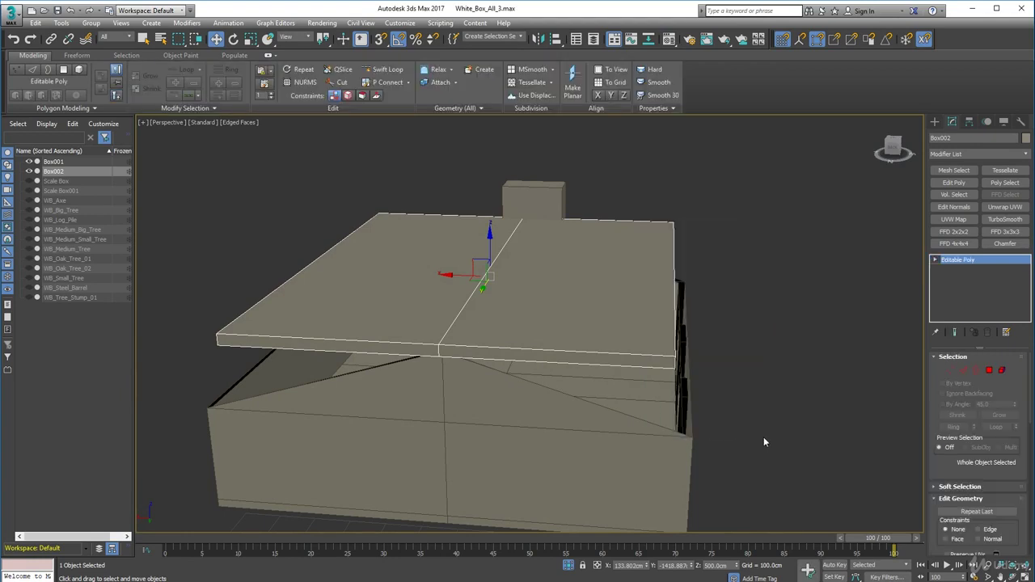
- Select the roof slab's four eave vertices on the negative X side and lower them to about Z 348 cm
left_click(952, 372)
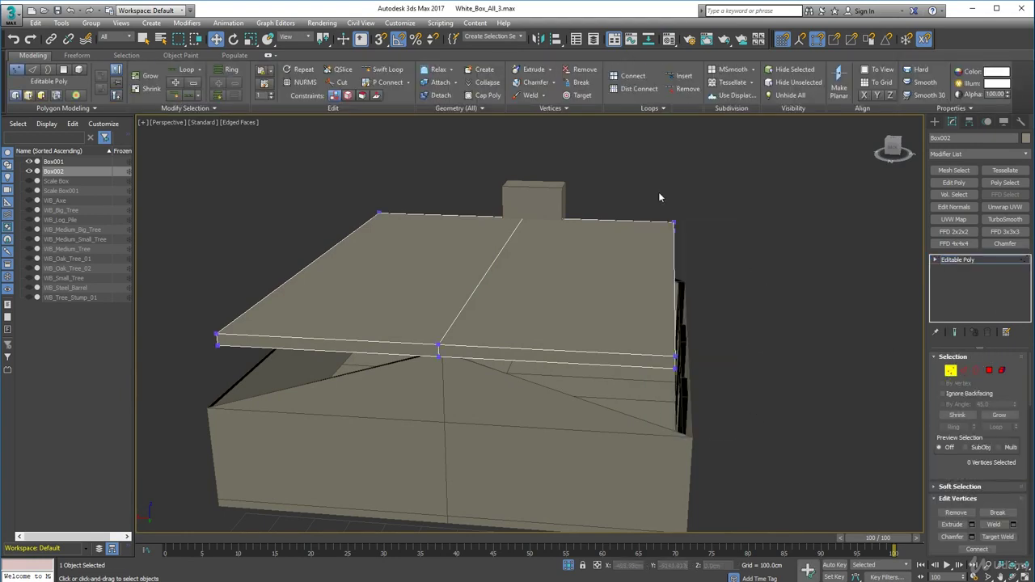
left_click_drag(730, 434, 727, 430)
middle_click_drag(727, 430, 714, 413, "alt")
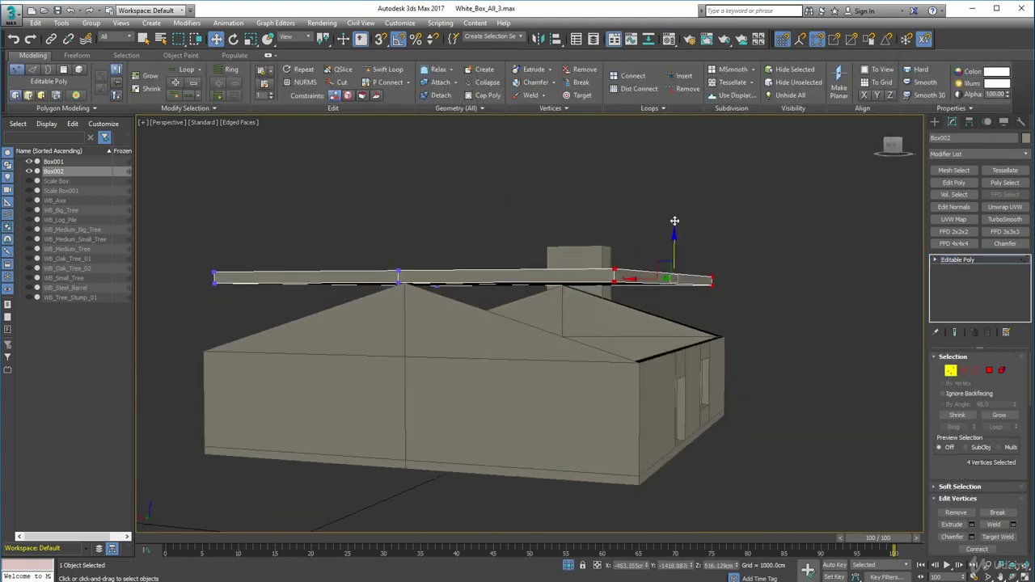
left_click_drag(675, 235, 676, 298)
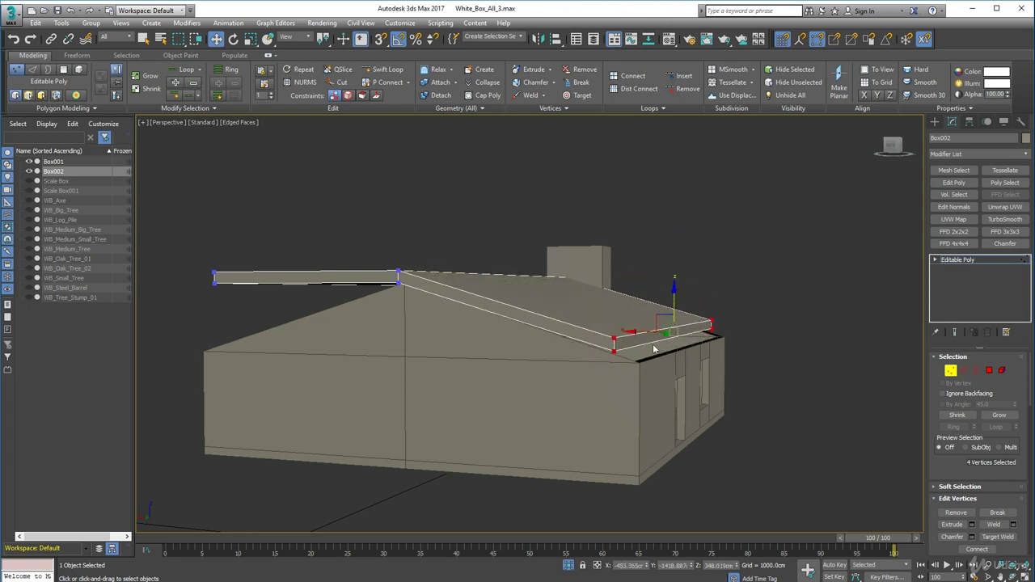
- Move the selected eave vertices outward to about X -652 cm and lower them to about Z 270 cm so the roof overhangs the wall
middle_click_drag(654, 348, 655, 348, "alt")
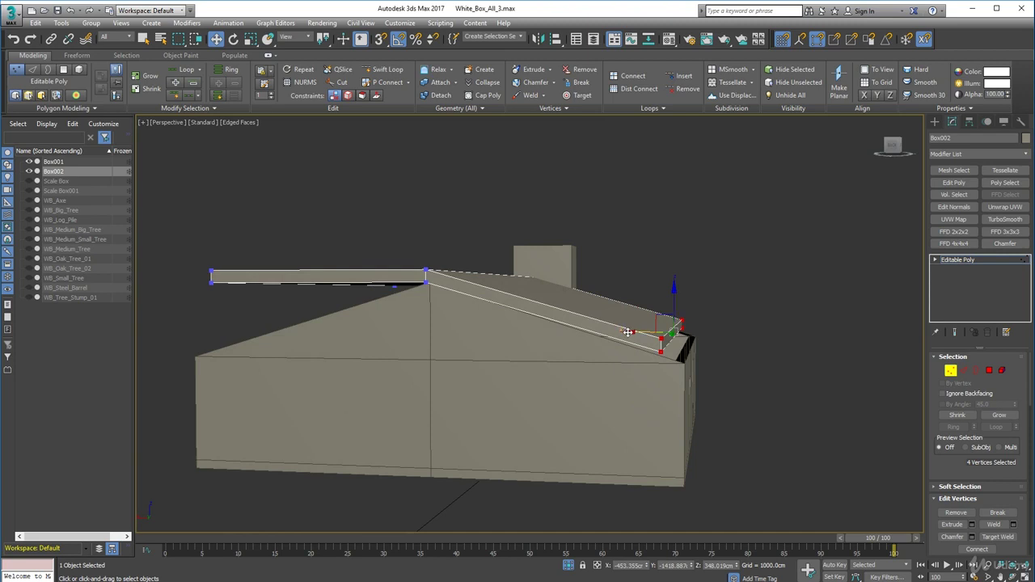
left_click_drag(628, 332, 710, 339)
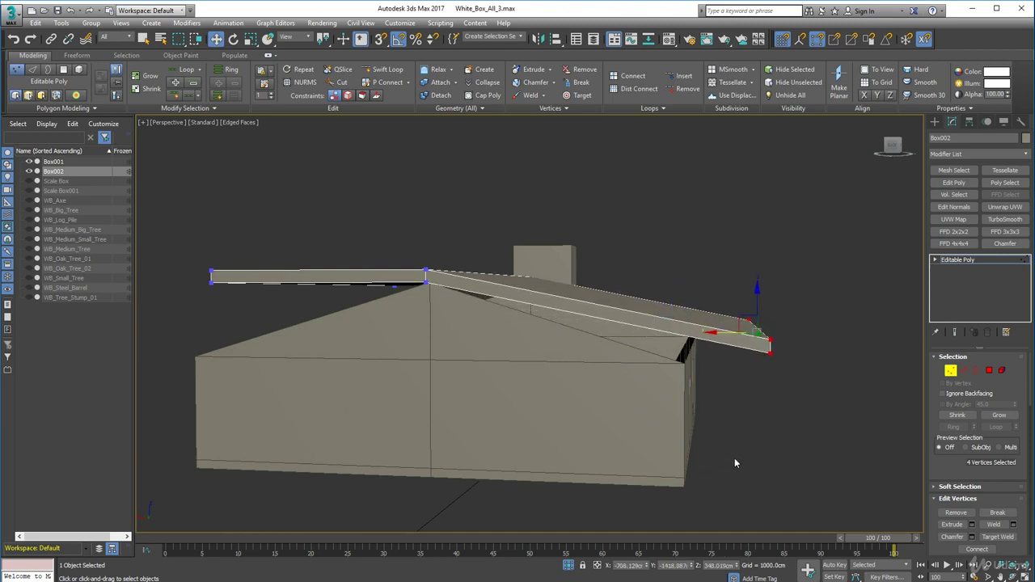
left_click_drag(759, 293, 757, 317)
middle_click_drag(757, 317, 750, 340, "alt")
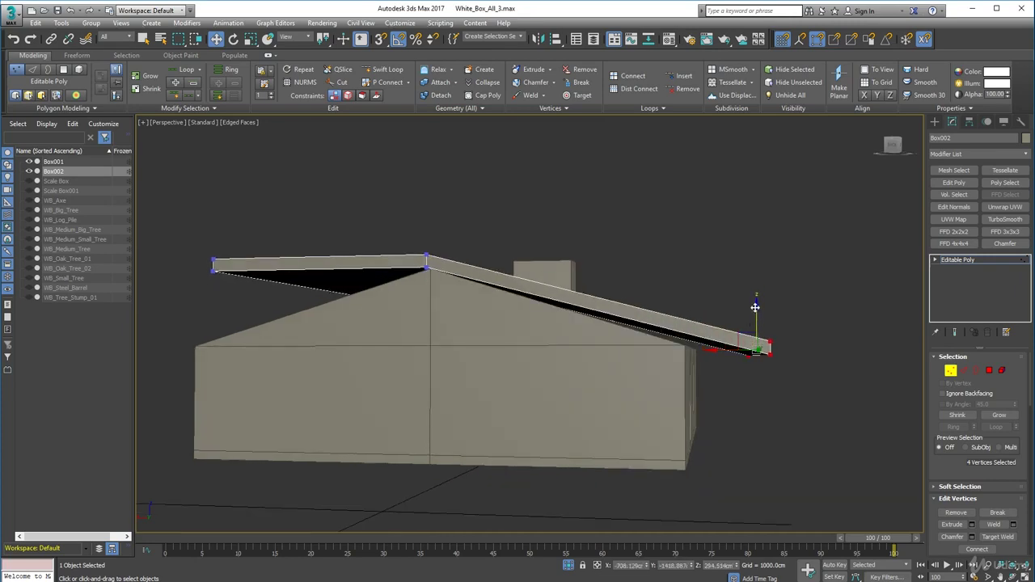
left_click_drag(755, 307, 756, 320)
middle_click_drag(756, 320, 510, 377, "alt")
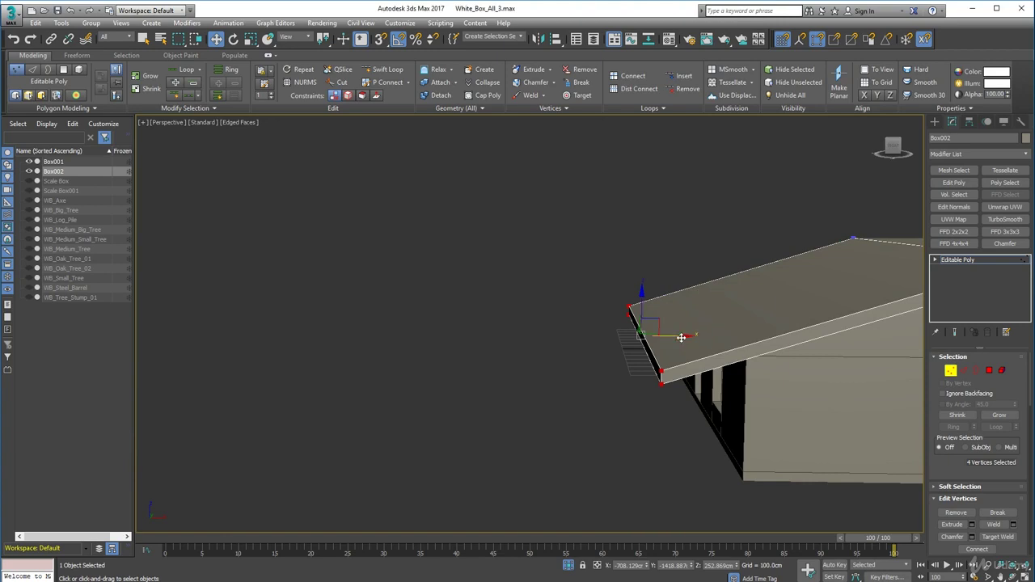
middle_click_drag(683, 337, 692, 348, "alt")
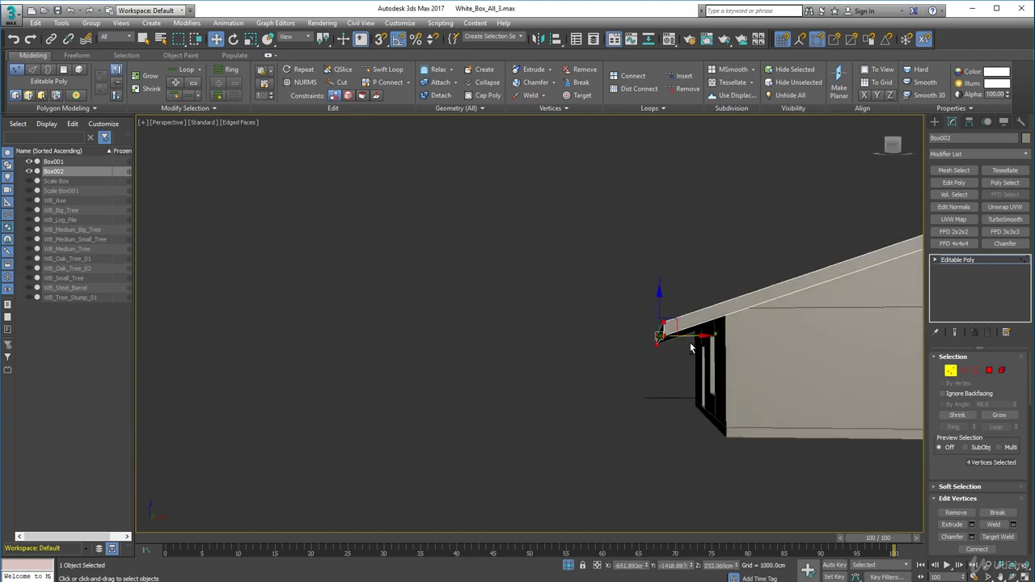
left_click_drag(656, 296, 658, 290)
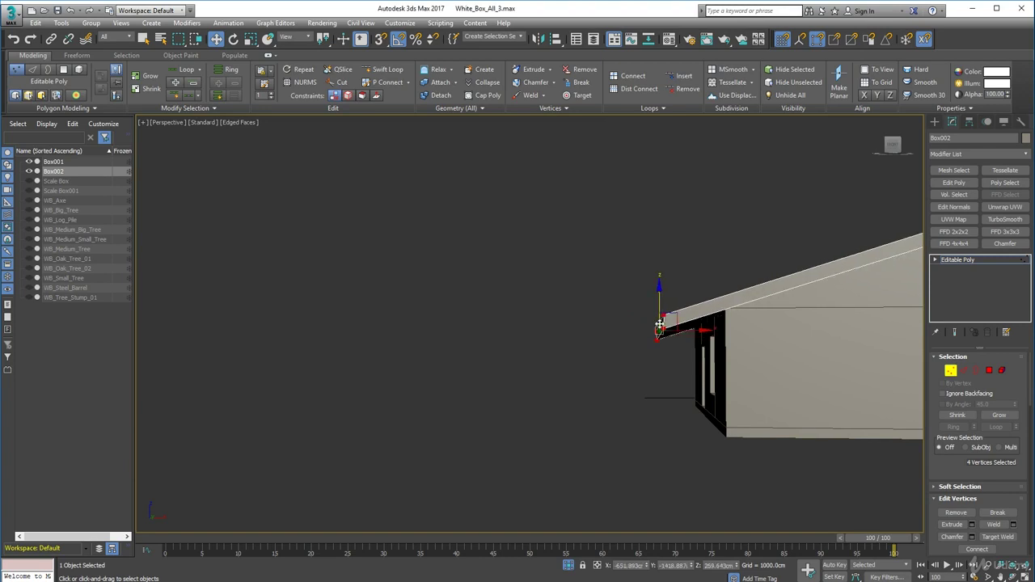
- Select the four eave vertices on the roof's opposite, still flat side and lower them to about Z 329 cm
middle_click_drag(658, 289, 65, 350, "alt")
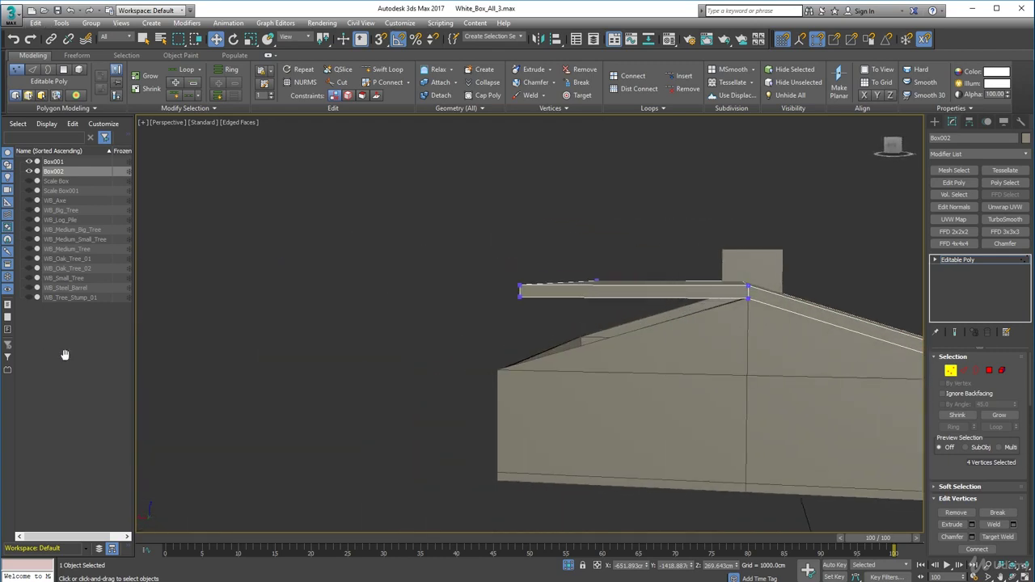
middle_click_drag(314, 365, 319, 372, "alt")
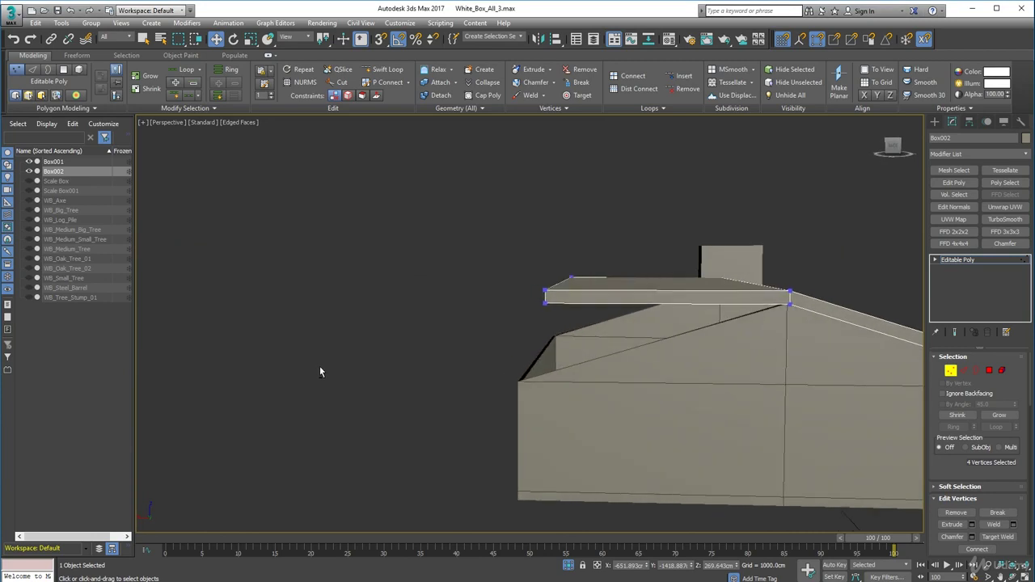
key("shift+z")
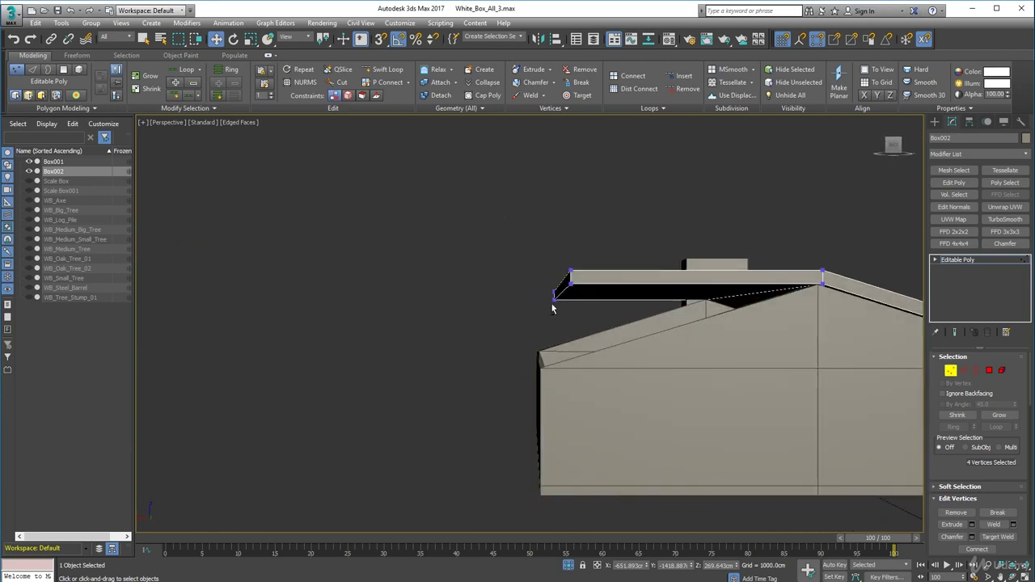
key("shift+z")
key("shift+z")
left_click(413, 354)
middle_click_drag(413, 354, 474, 296, "alt")
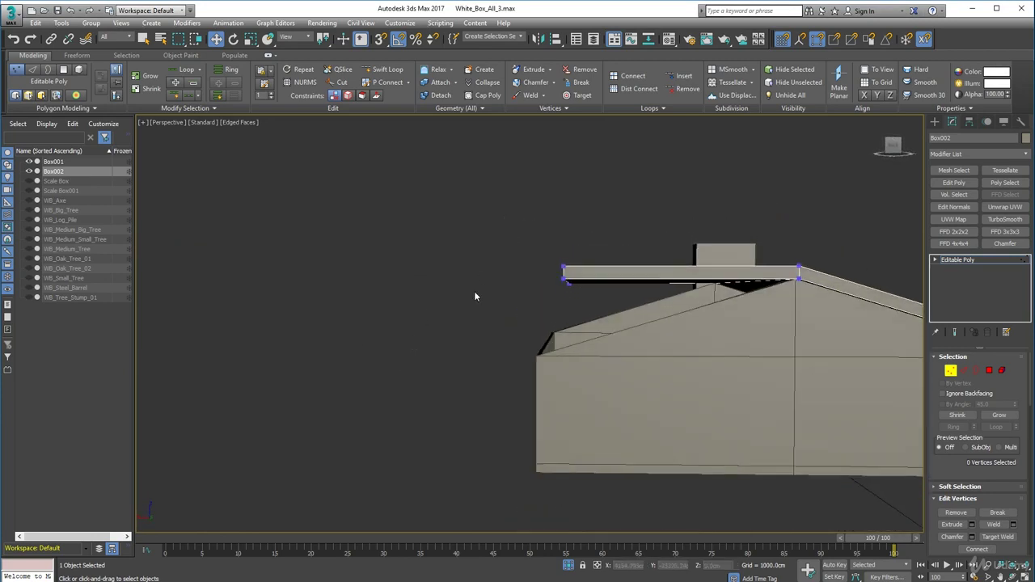
left_click_drag(575, 277, 575, 277)
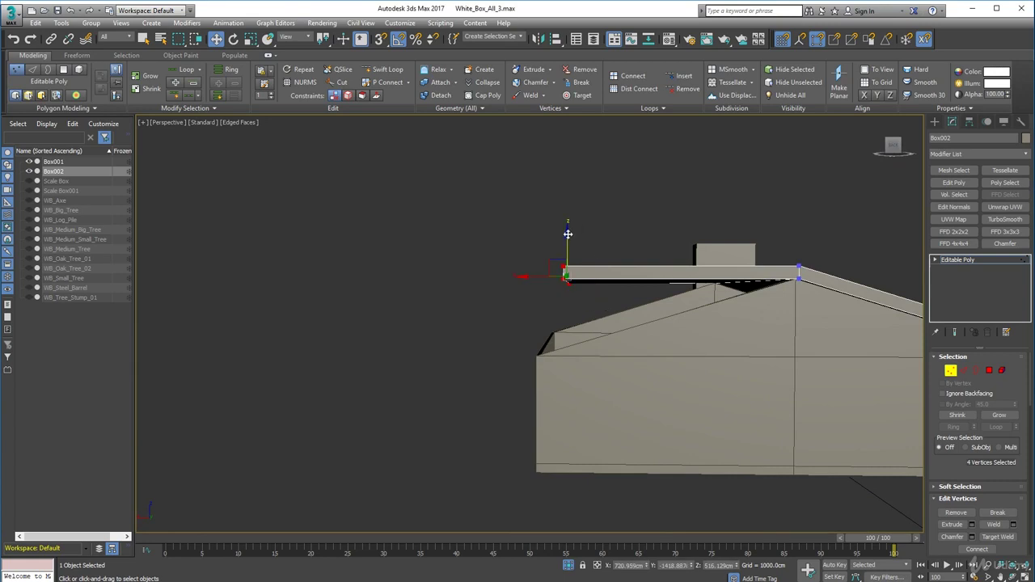
left_click_drag(567, 235, 571, 289)
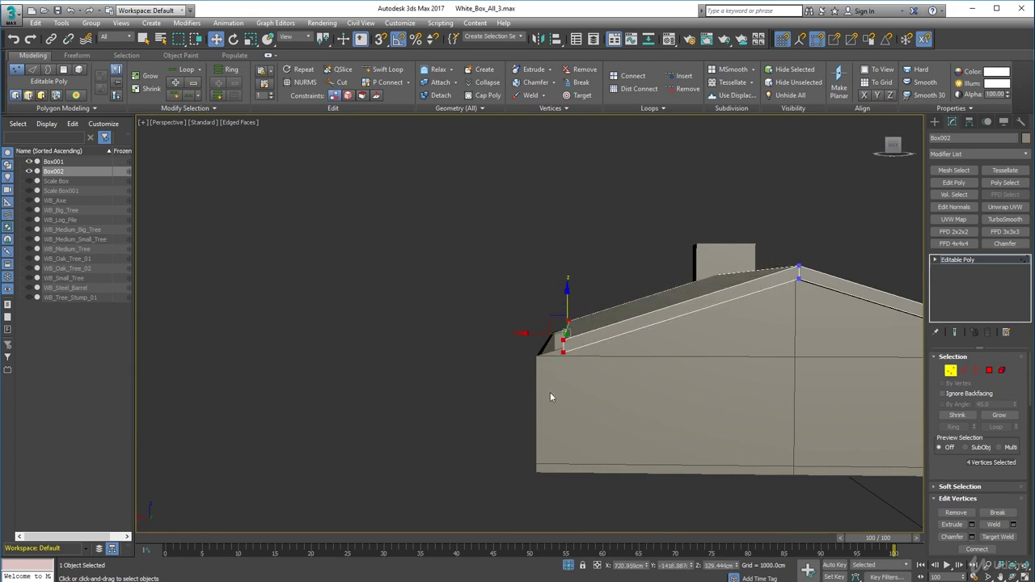
- Extend these eave vertices outward to about X 821 cm and lower them to about Z 305 cm to follow the gable slope
key("shift+z")
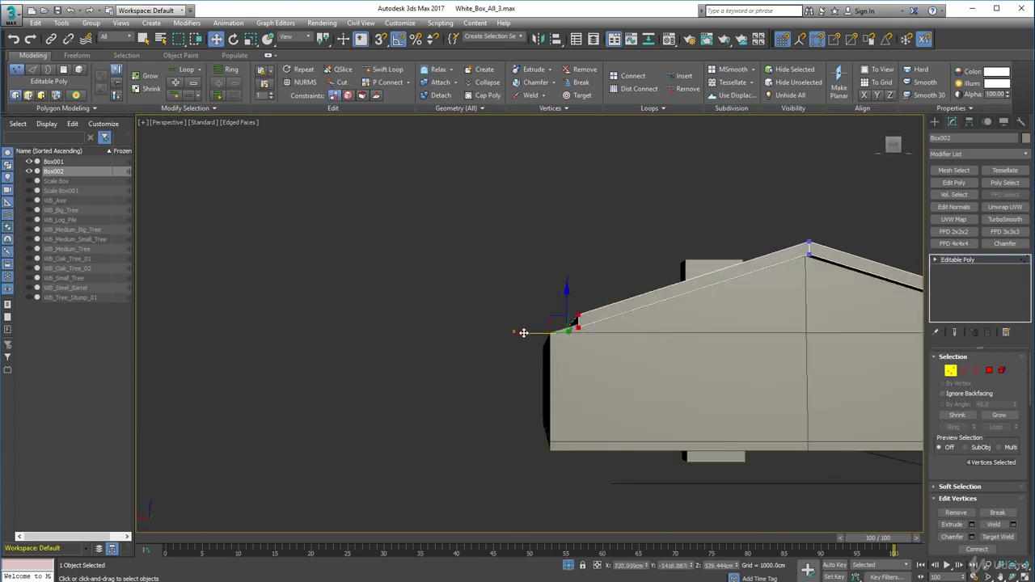
left_click_drag(523, 333, 492, 342)
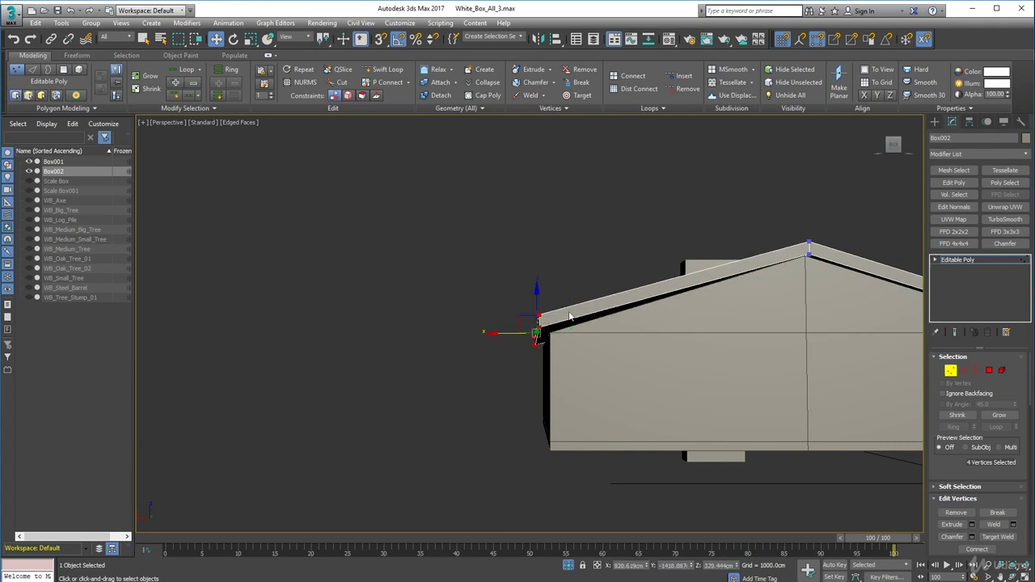
left_click_drag(536, 292, 541, 300)
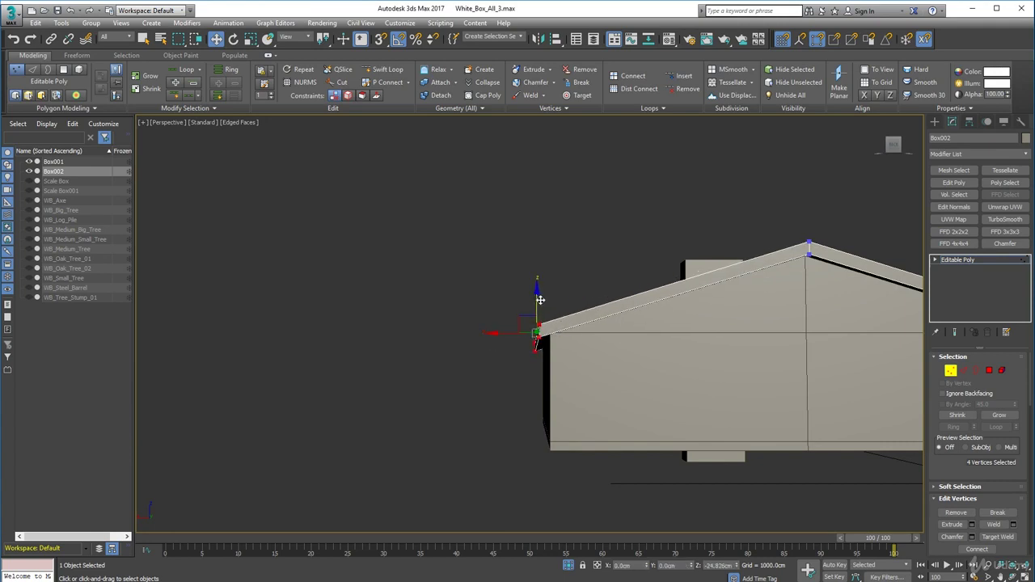
- Select the six upper vertices along the roof's ridge and both eaves, and lower them to about Z 365 cm to thin the roof
middle_click_drag(494, 376, 671, 384, "alt")
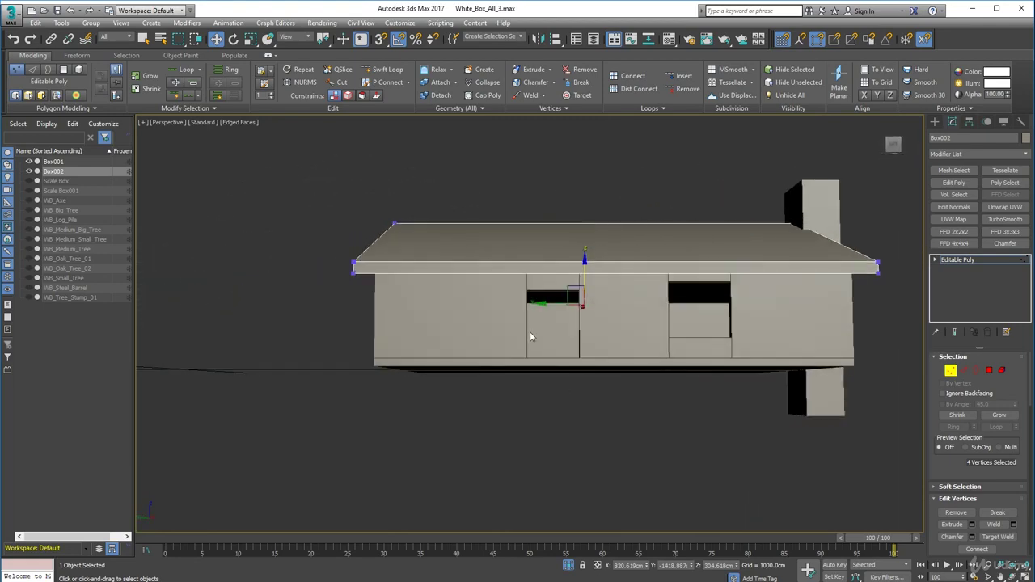
middle_click_drag(545, 342, 587, 332, "alt")
scroll(380, 343, "up", 2)
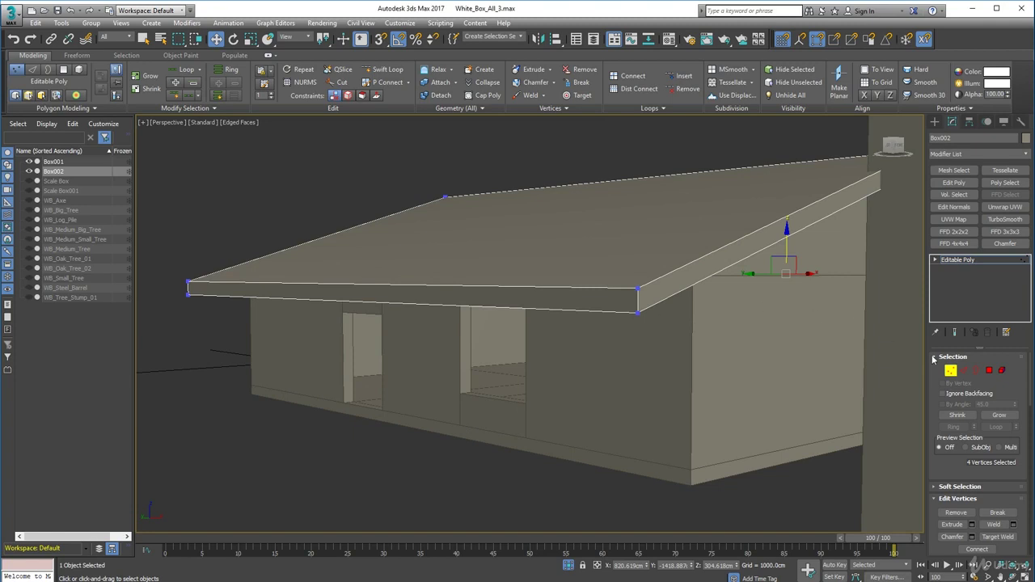
left_click(850, 402)
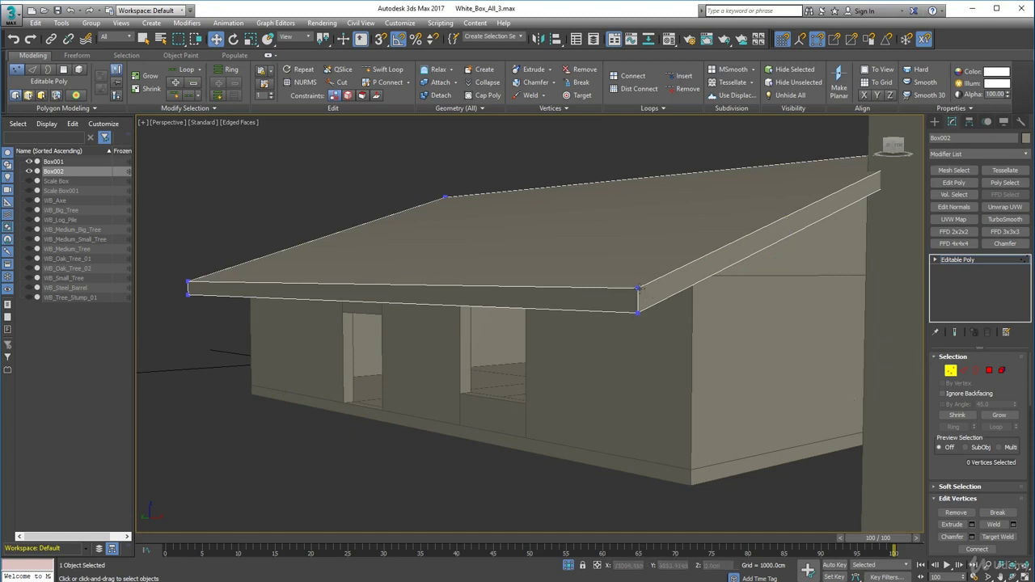
left_click(638, 288)
left_click(190, 289, "ctrl")
middle_click_drag(189, 292, 435, 257, "alt")
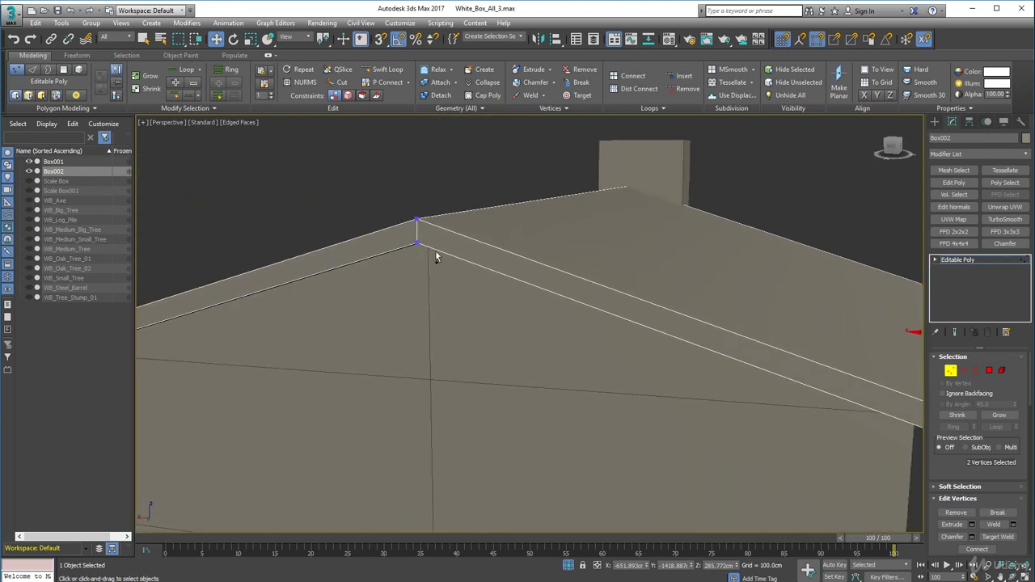
left_click(417, 221, "ctrl")
middle_click_drag(333, 363, 222, 422, "alt")
left_click(217, 401, "ctrl")
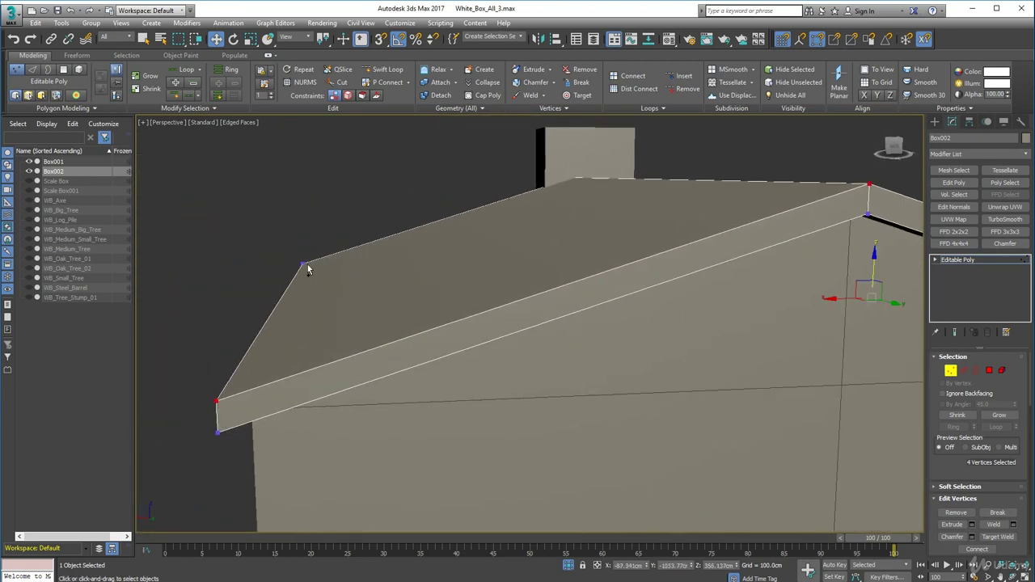
left_click(302, 264, "ctrl")
middle_click_drag(197, 391, 278, 263, "alt")
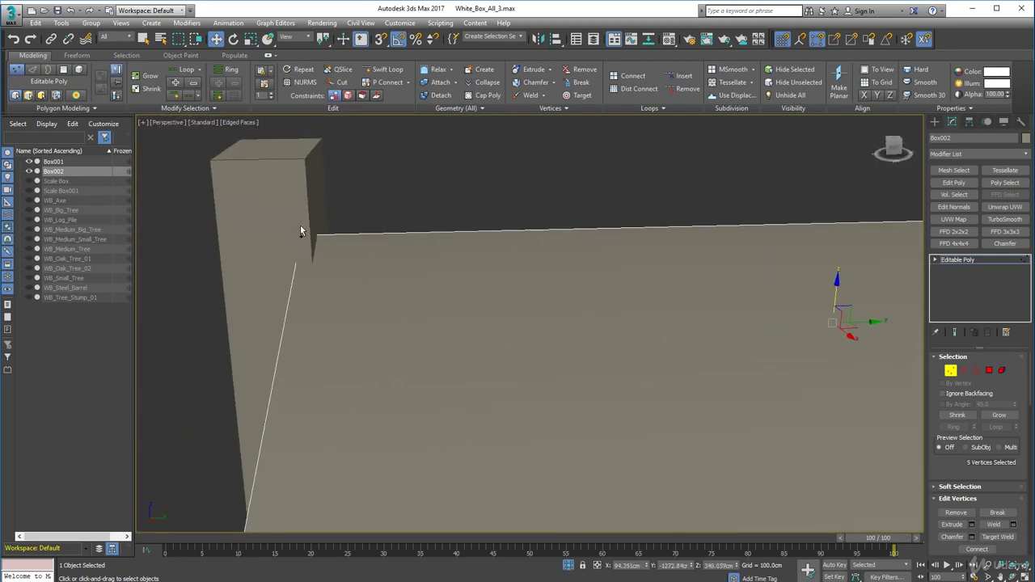
left_click(302, 237, "ctrl")
middle_click_drag(462, 326, 419, 251, "alt")
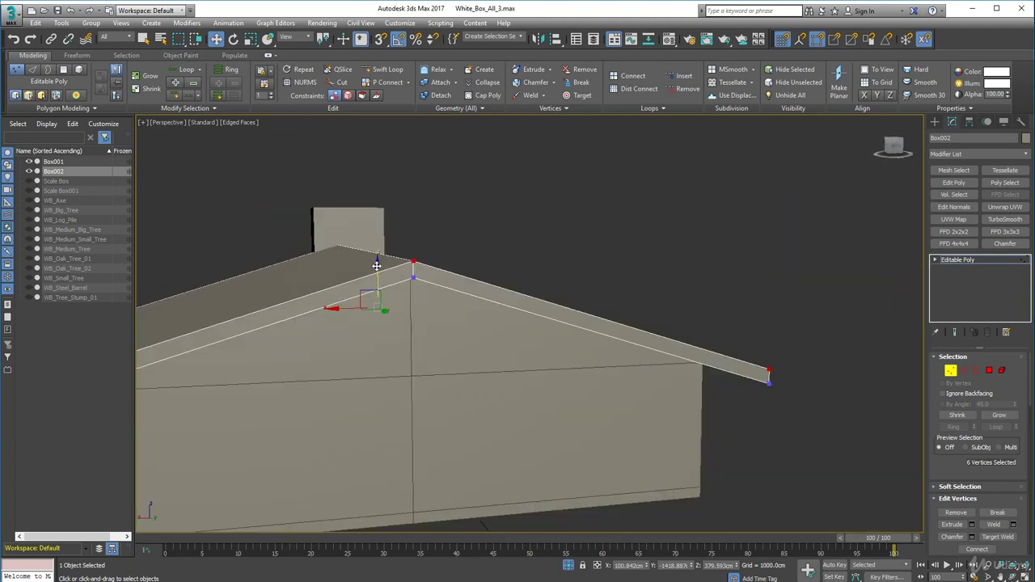
left_click_drag(376, 266, 380, 275)
middle_click_drag(558, 318, 563, 244, "alt")
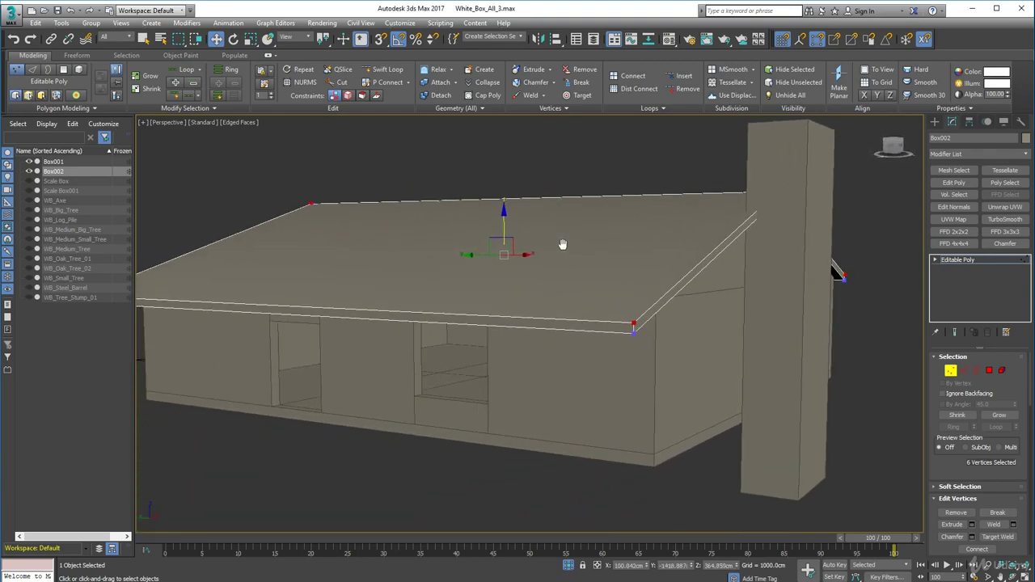
- Leave vertex editing and attach the hut's walls and chimney to the roof object
left_click(899, 379)
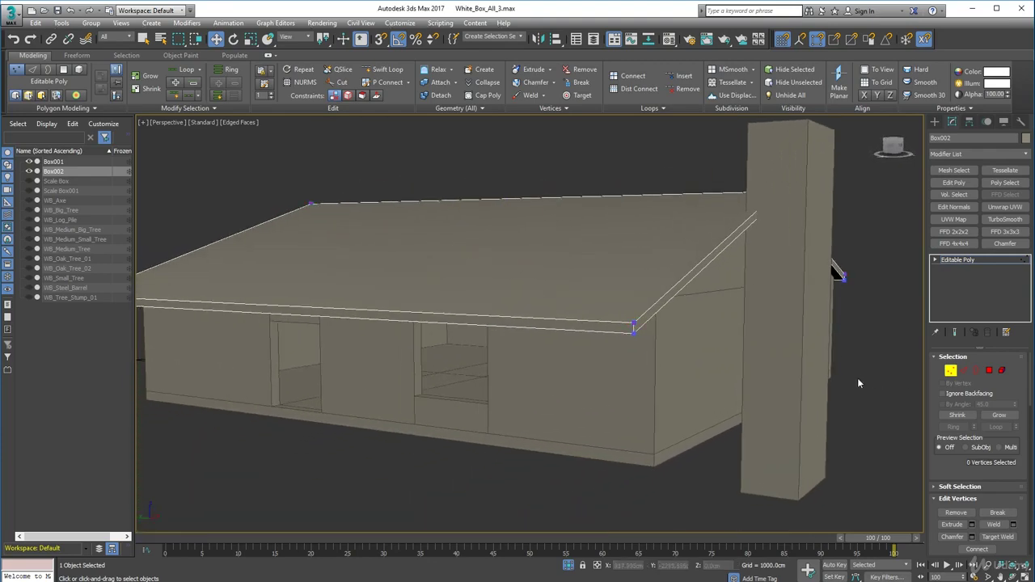
left_click(950, 372)
middle_click_drag(328, 347, 402, 357, "alt")
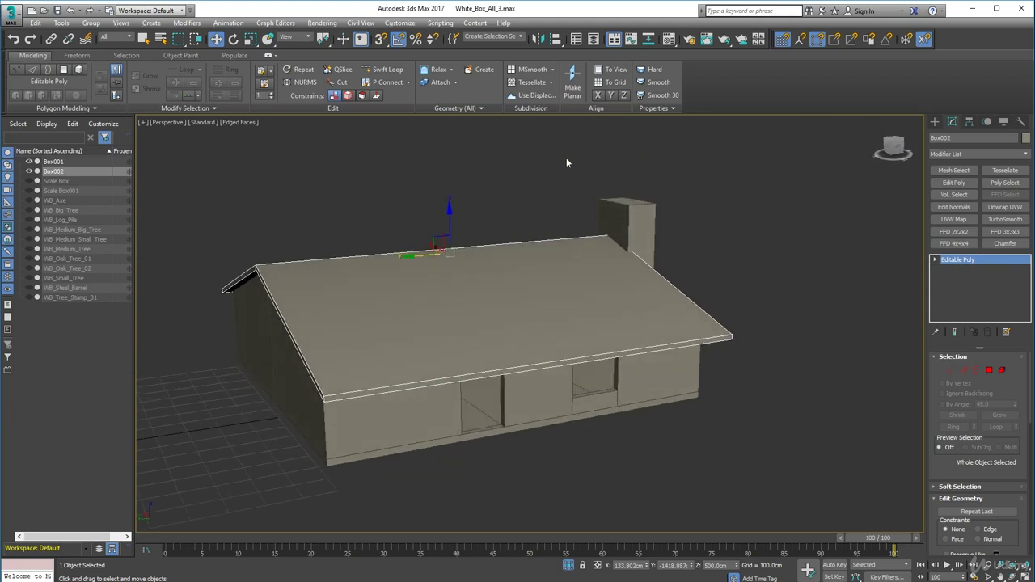
left_click(437, 85)
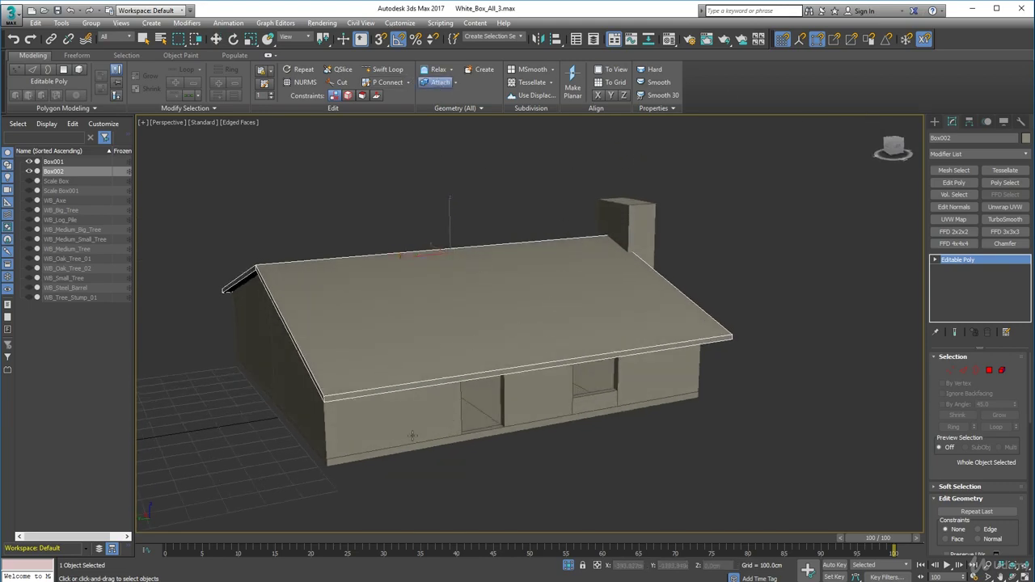
left_click(469, 428)
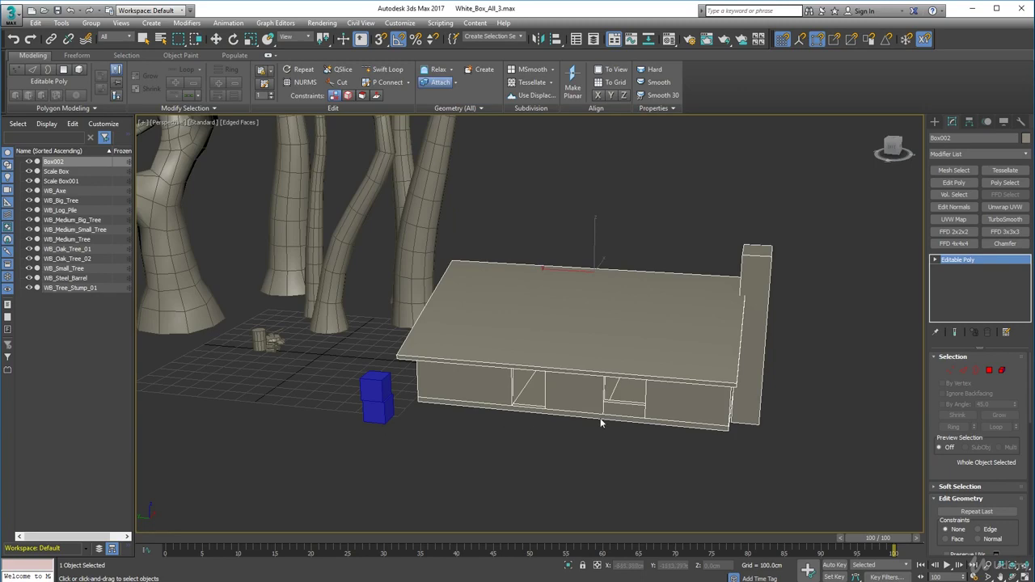
middle_click_drag(601, 423, 628, 371, "alt")
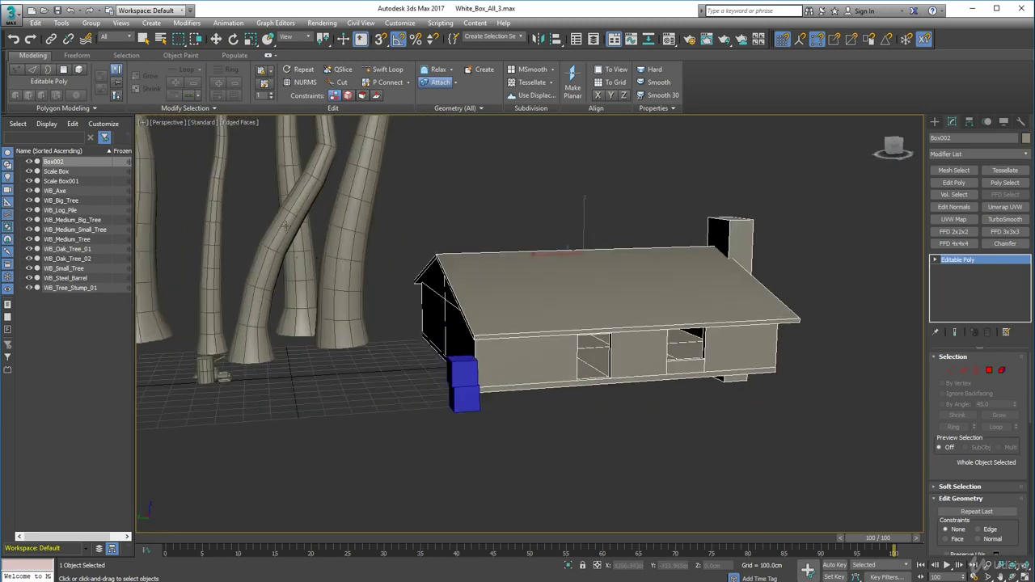
middle_click_drag(427, 263, 449, 283, "alt")
key("w")
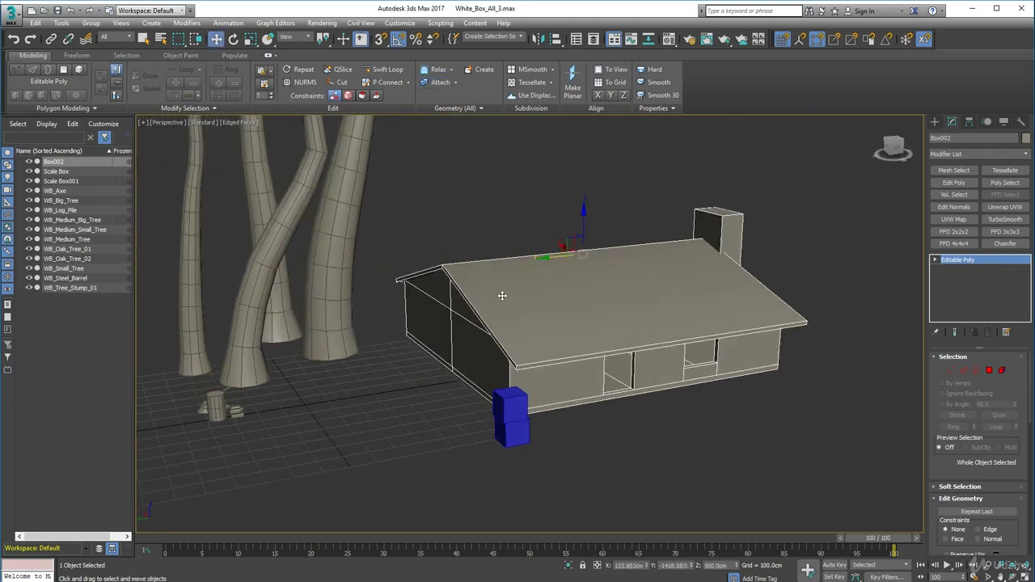
- Isolate the combined hut object and reselect it
right_click(554, 330)
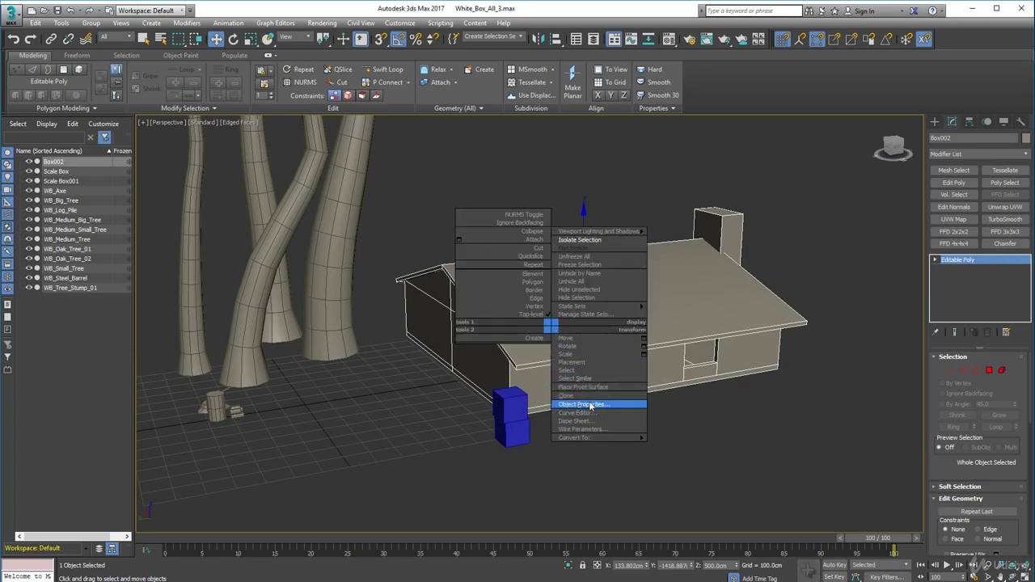
left_click(581, 241)
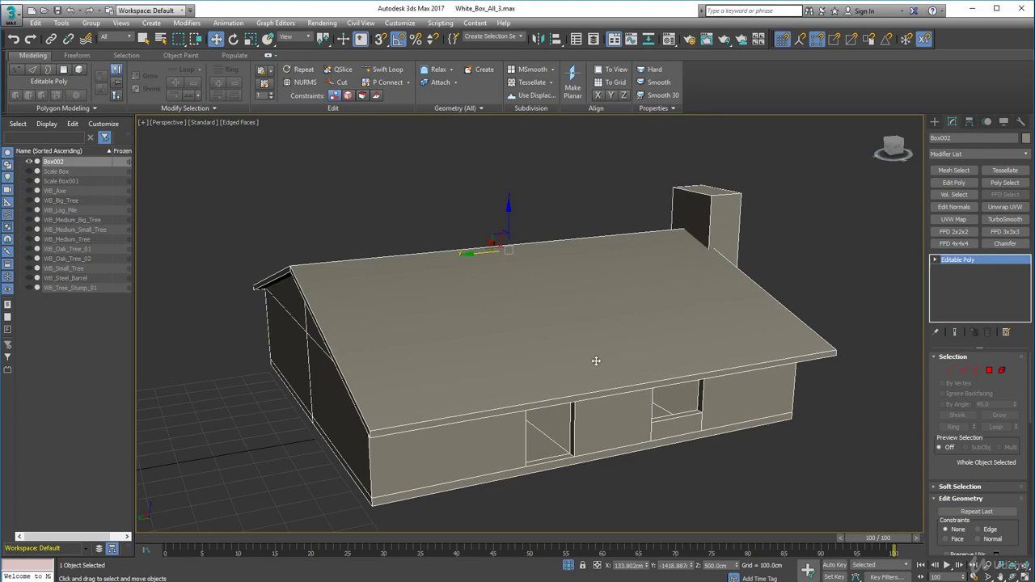
middle_click_drag(596, 360, 501, 429, "alt")
left_click(836, 273)
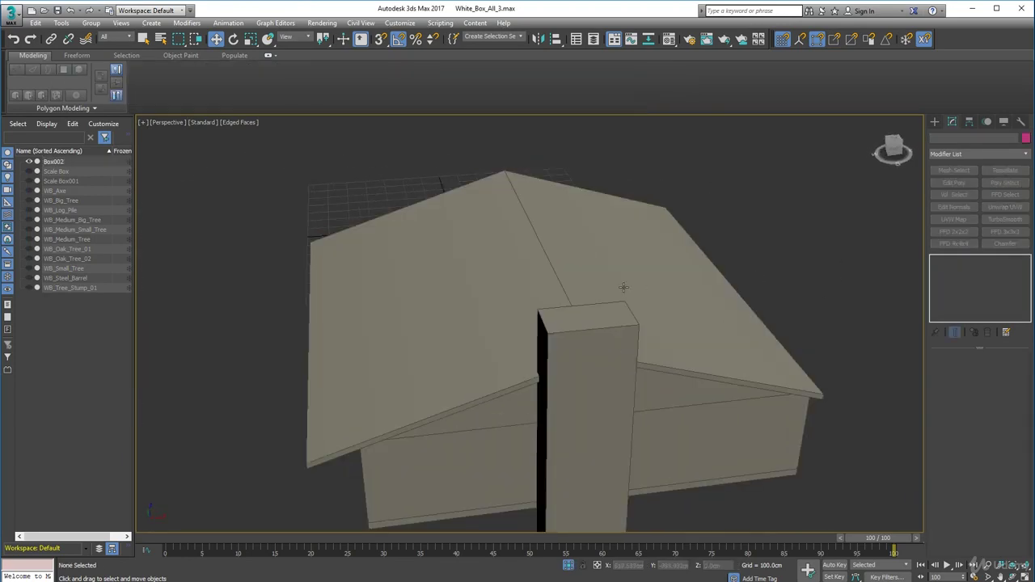
left_click(623, 287)
middle_click_drag(619, 286, 637, 334, "alt")
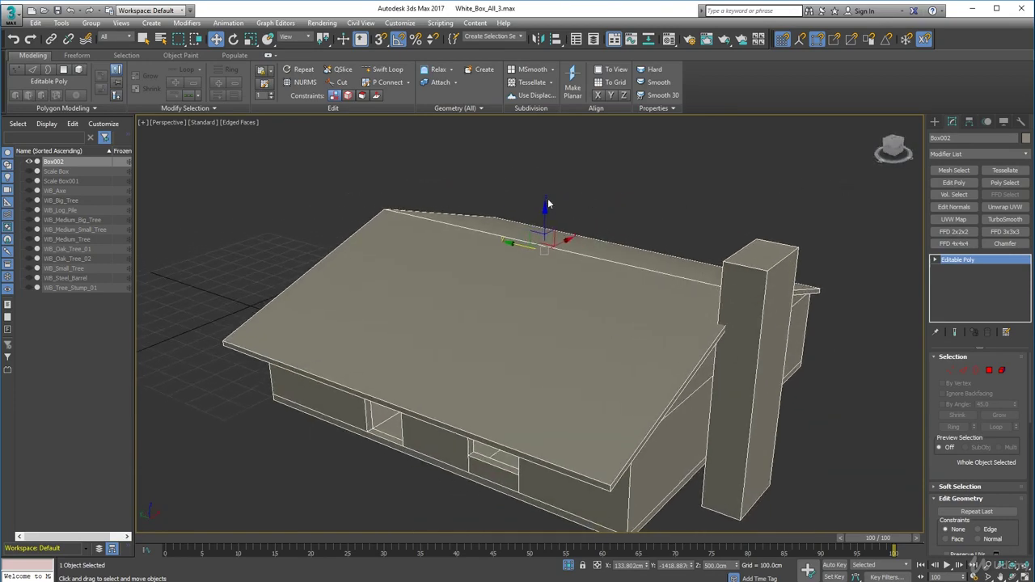
mouse_move(586, 243)
middle_mouse_down("alt")
mouse_move(598, 300)
mouse_move(566, 308)
mouse_move(600, 243)
middle_mouse_up("alt")
- Center the hut's pivot point to the object
left_click(969, 122)
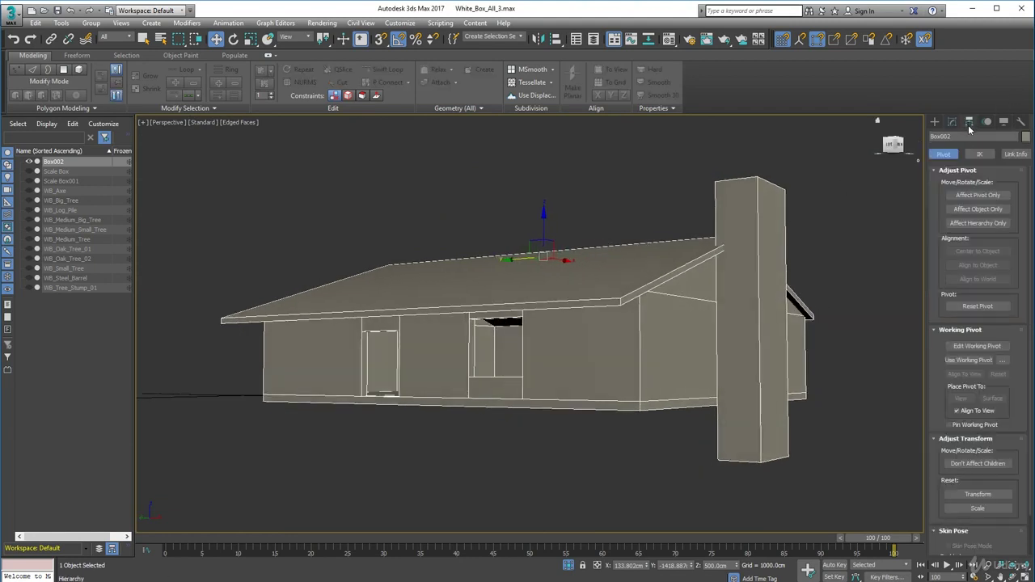
left_click(977, 195)
left_click(979, 251)
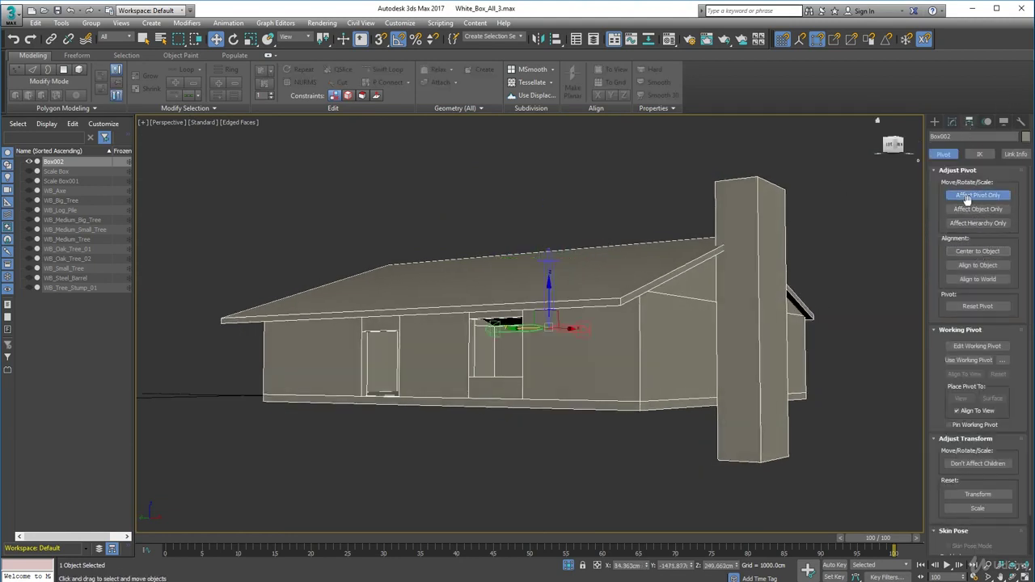
left_click(967, 195)
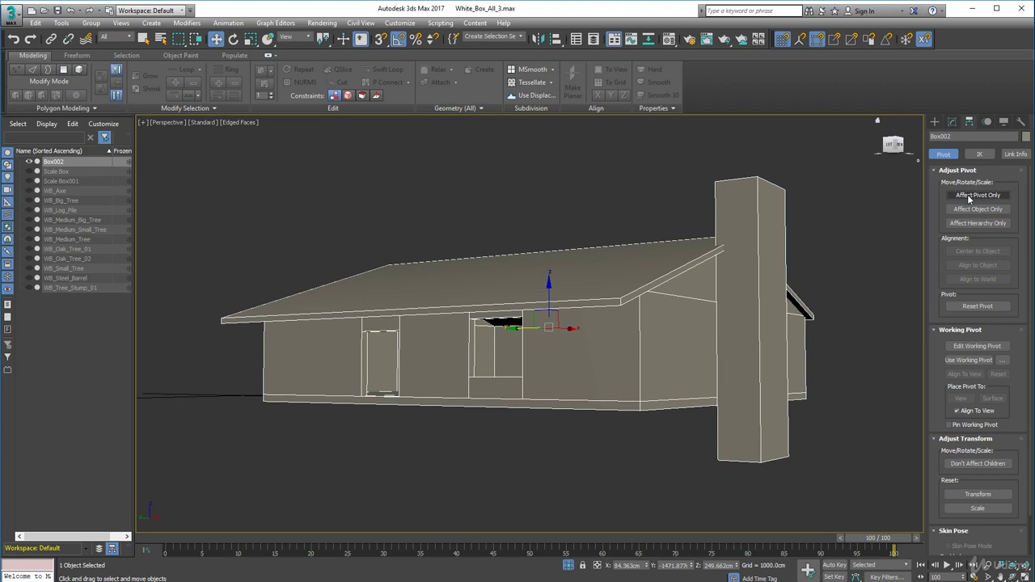
- Set only the pivot's absolute Z position to 0 cm so it sits at ground level
left_click(967, 196)
right_click(214, 40)
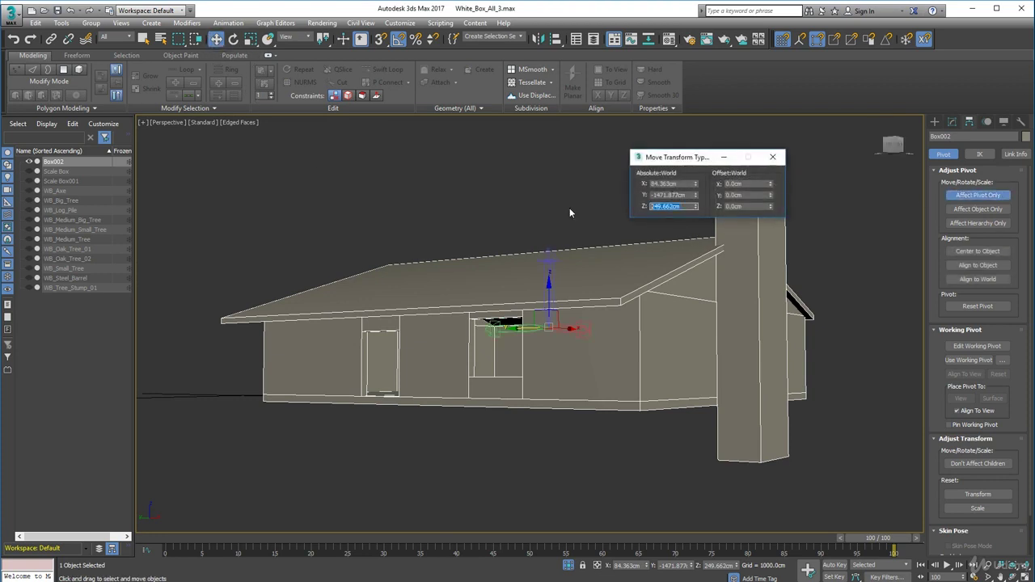
type("0")
key("Return")
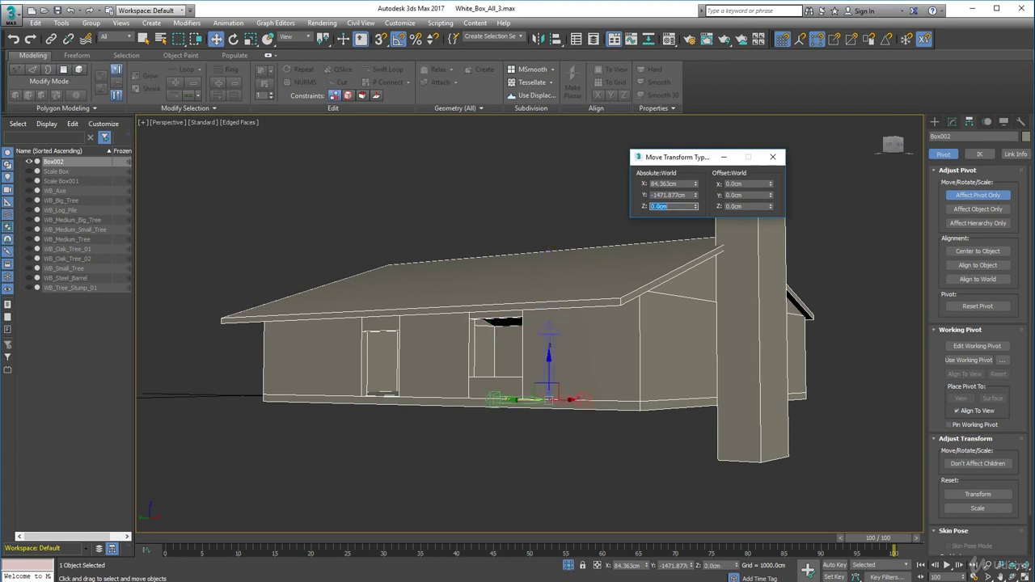
left_click(773, 157)
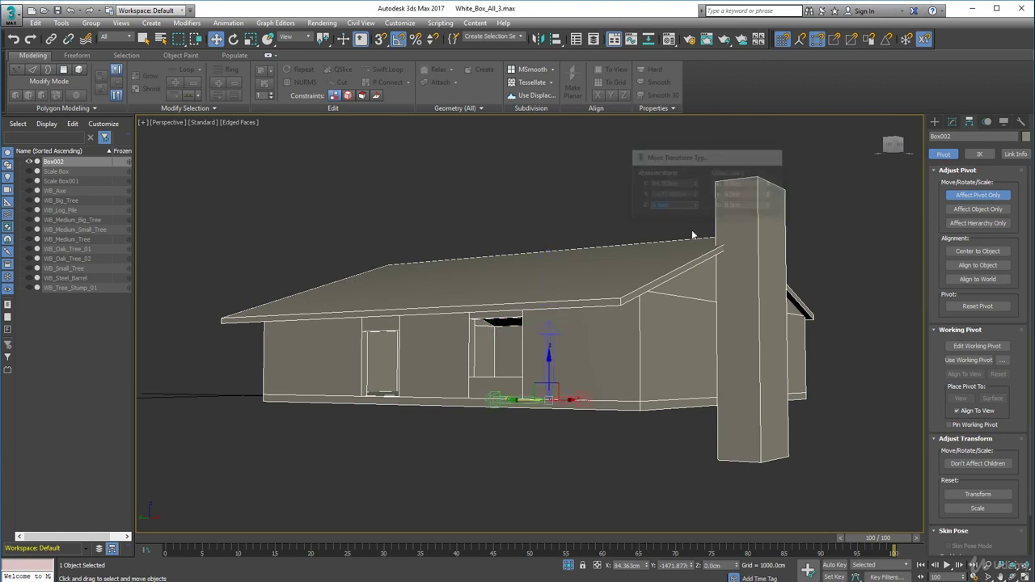
middle_click_drag(693, 231, 645, 298, "alt")
left_click(962, 195)
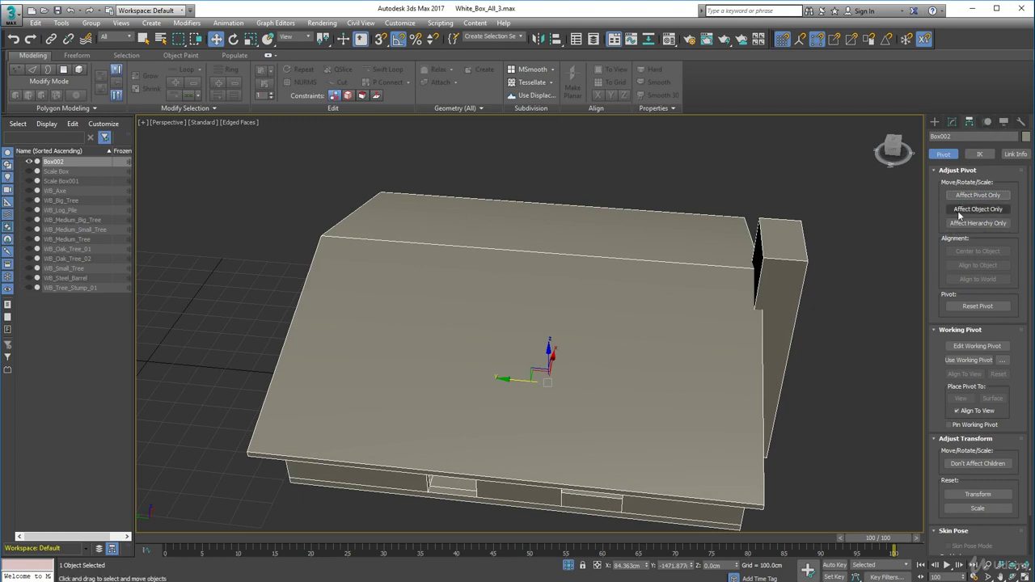
- Apply Reset XForm to the hut and collapse its modifier stack back to an Editable Poly
left_click(978, 194)
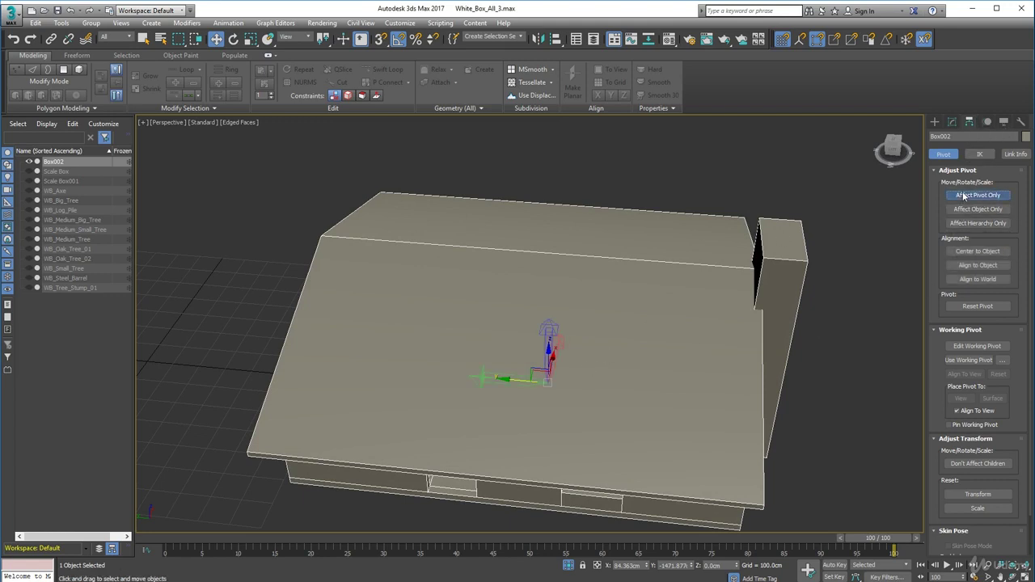
left_click(234, 38)
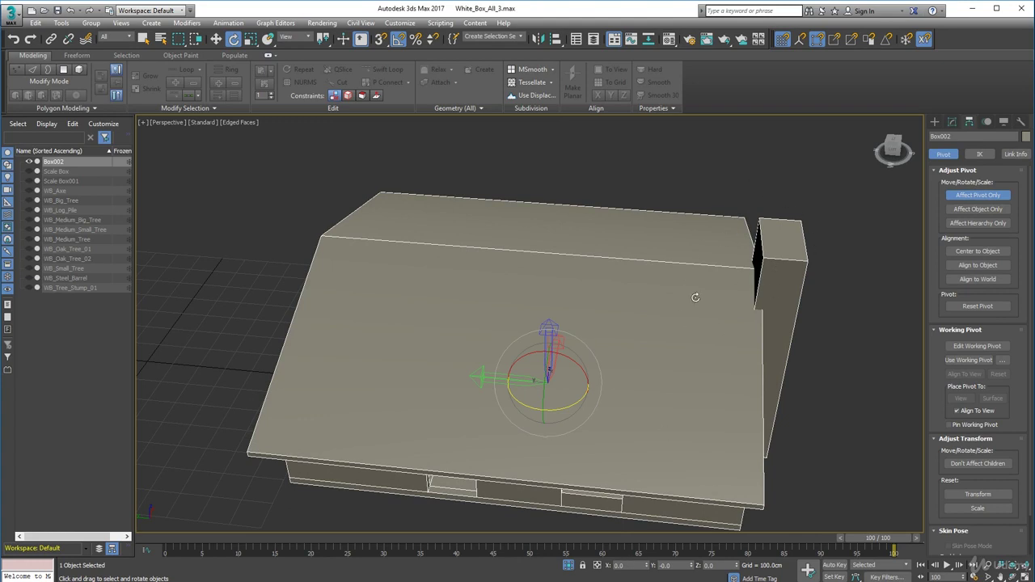
left_click(1021, 122)
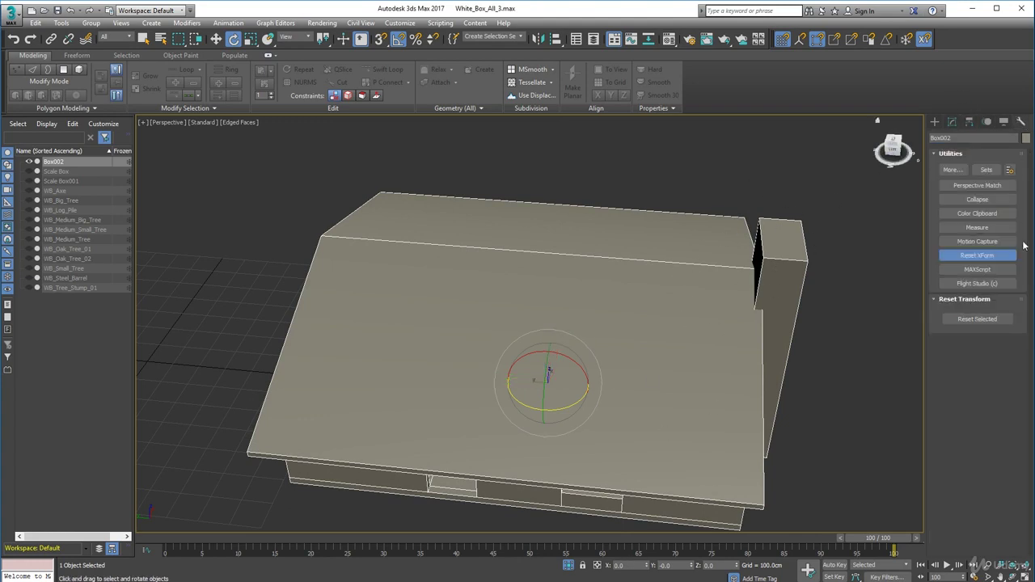
left_click(996, 319)
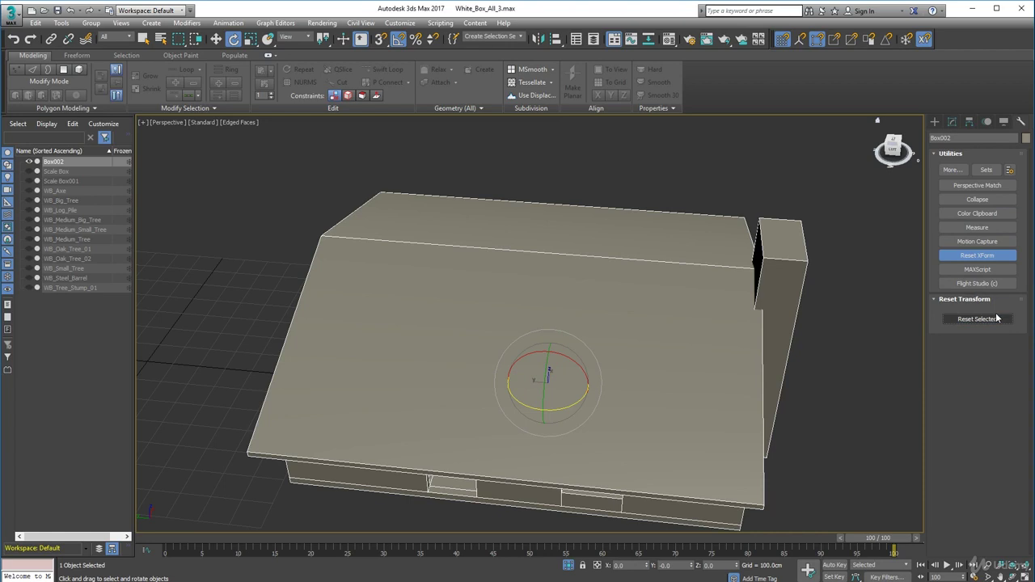
left_click(951, 121)
right_click(955, 296)
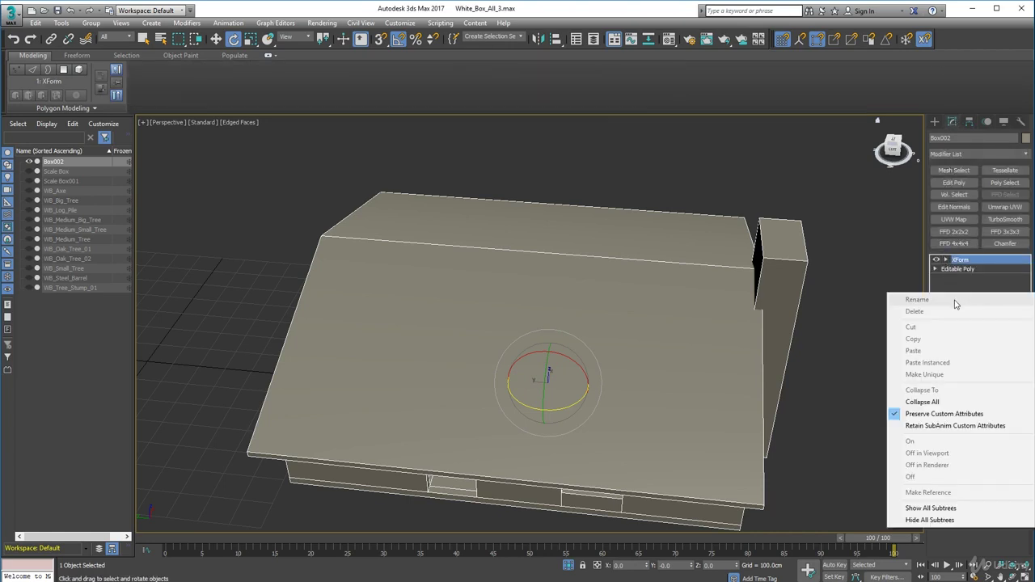
left_click(922, 402)
left_click(567, 332)
middle_click_drag(566, 333, 849, 239, "alt")
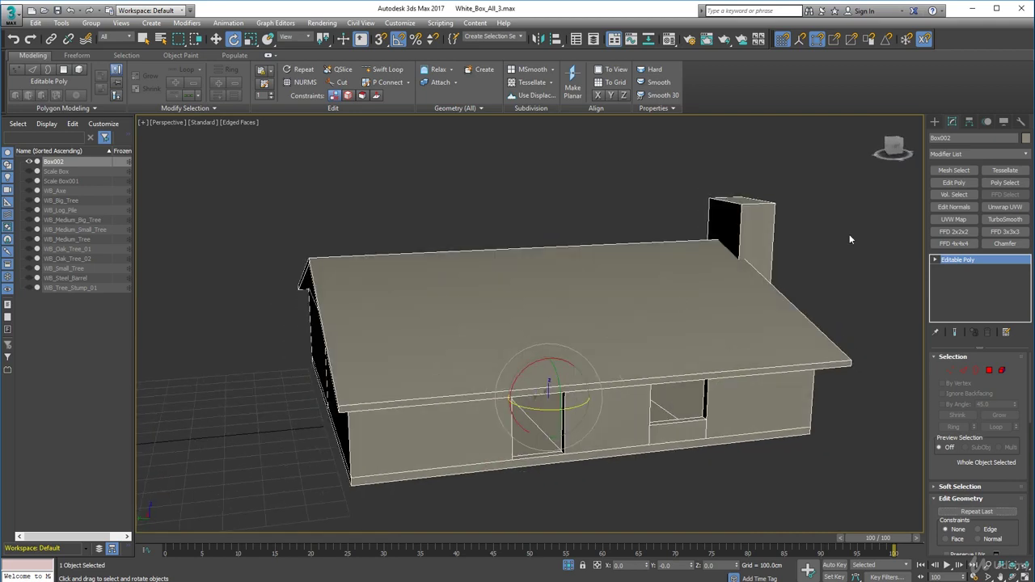
- Try rotating the whole hut to 90 degrees about the world X axis, then undo the rotation
right_click(233, 39)
left_click(673, 184)
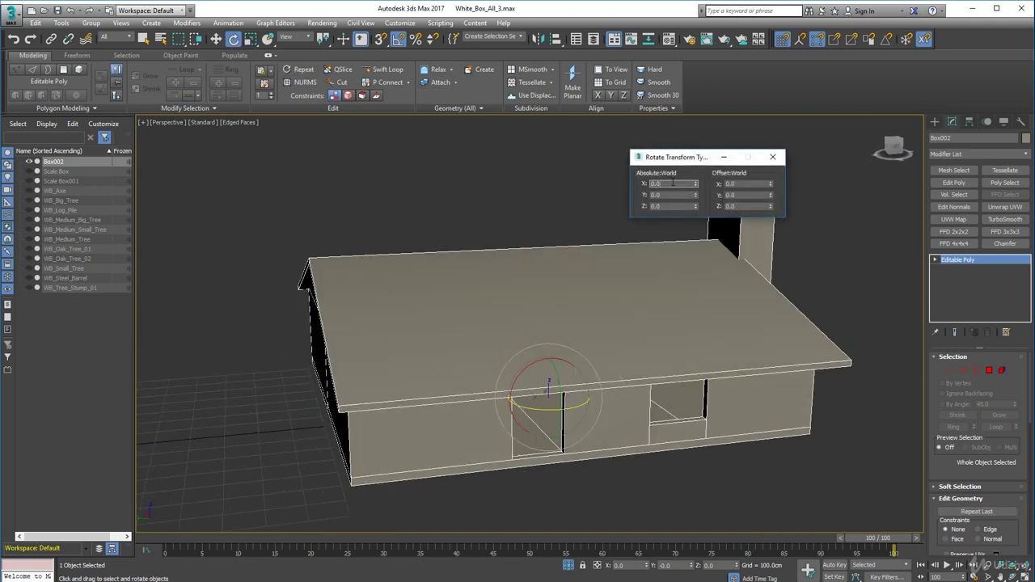
type("90")
key("Return")
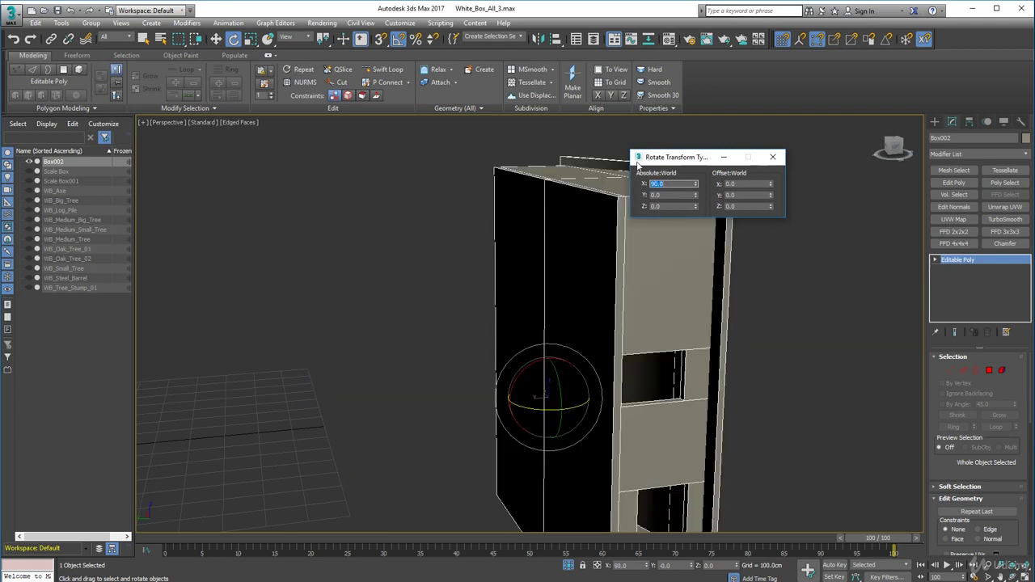
left_click(773, 157)
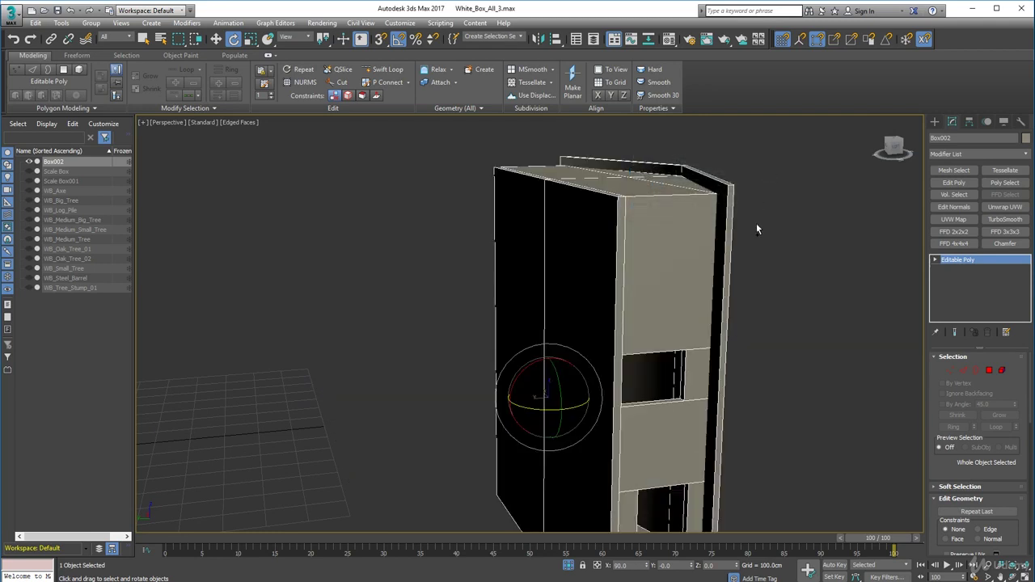
key("ctrl+z")
- Rotate only the hut's pivot to 90 degrees about the world X axis
left_click(970, 120)
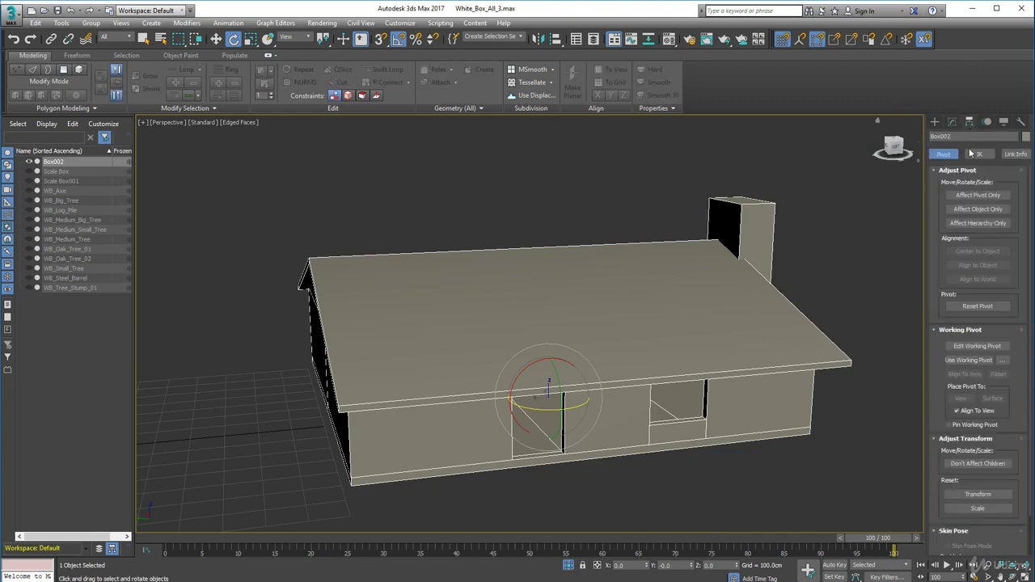
left_click(977, 195)
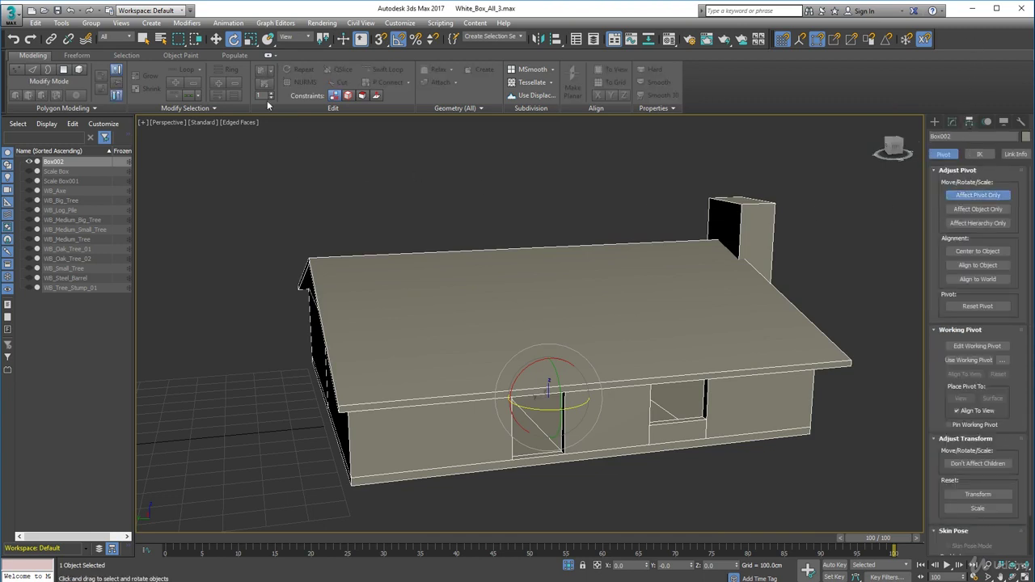
right_click(235, 39)
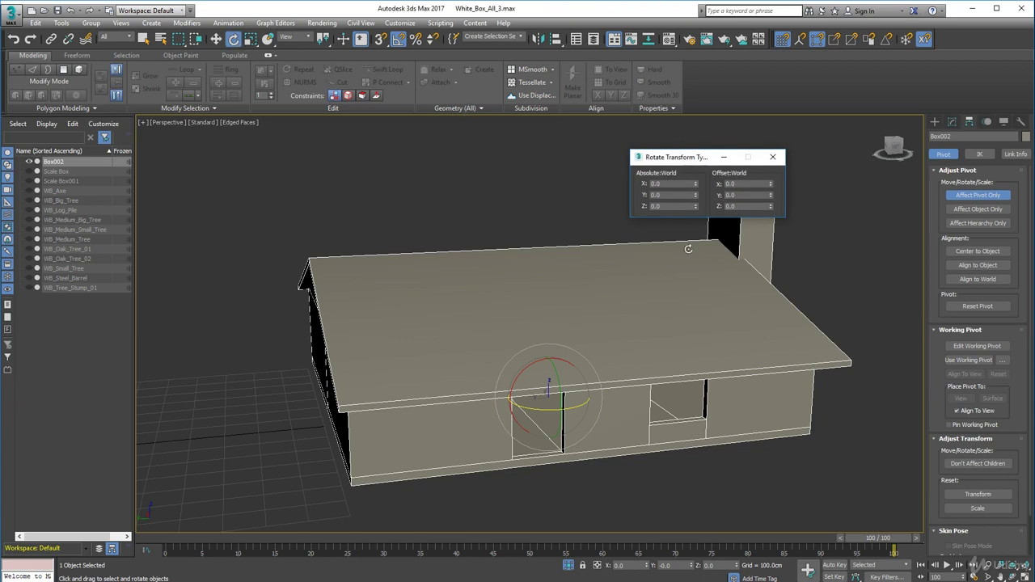
type("90")
key("Return")
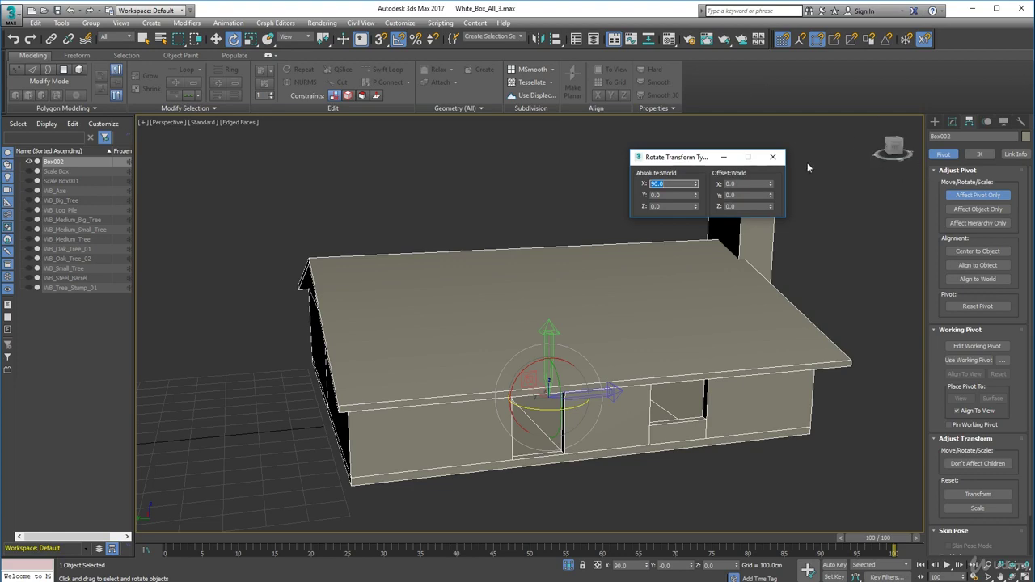
left_click(781, 161)
left_click(978, 195)
middle_click_drag(828, 292, 809, 370, "alt")
scroll(809, 370, "down", 3)
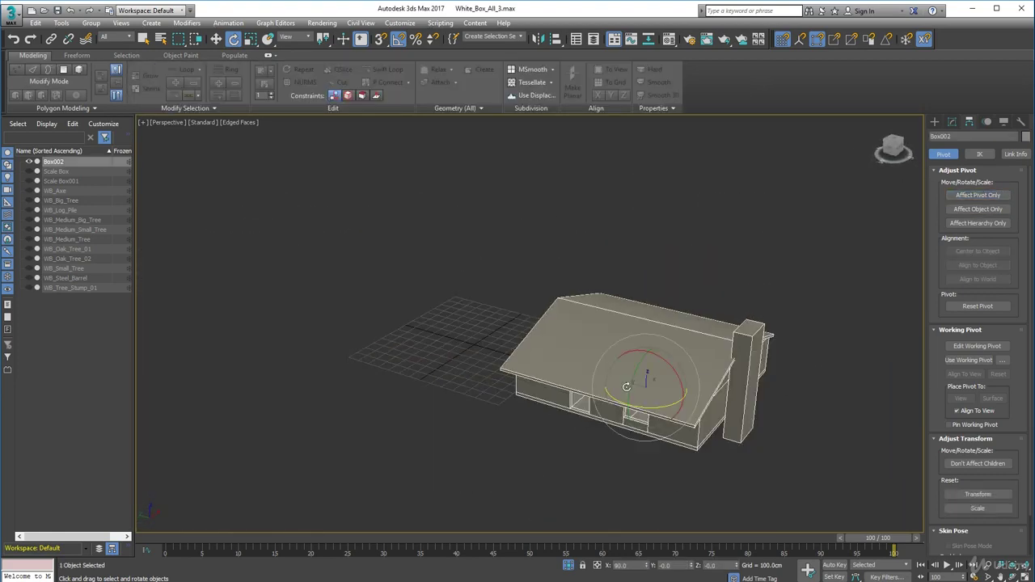
scroll(626, 373, "up", 4)
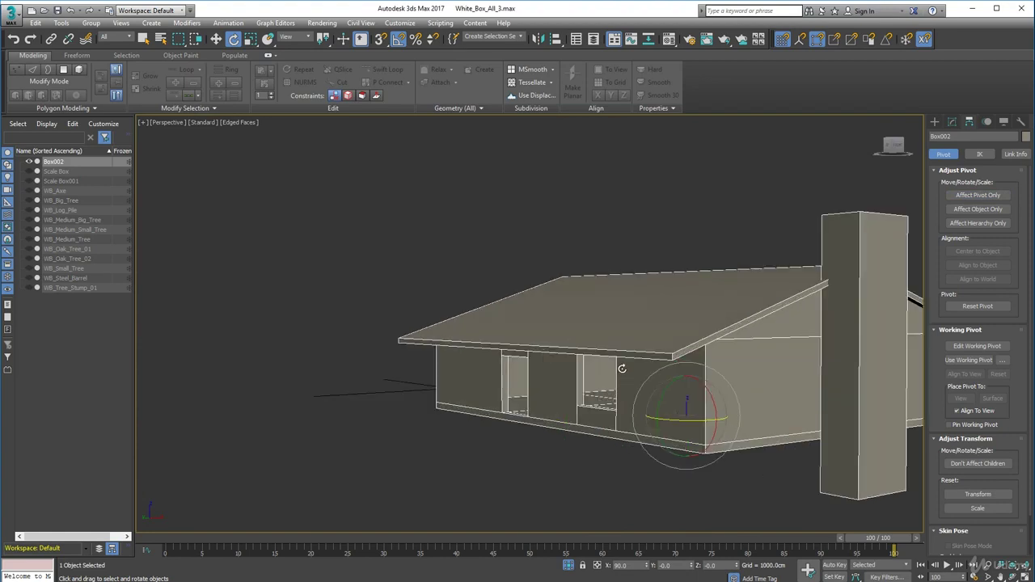
middle_click_drag(677, 368, 557, 338, "alt")
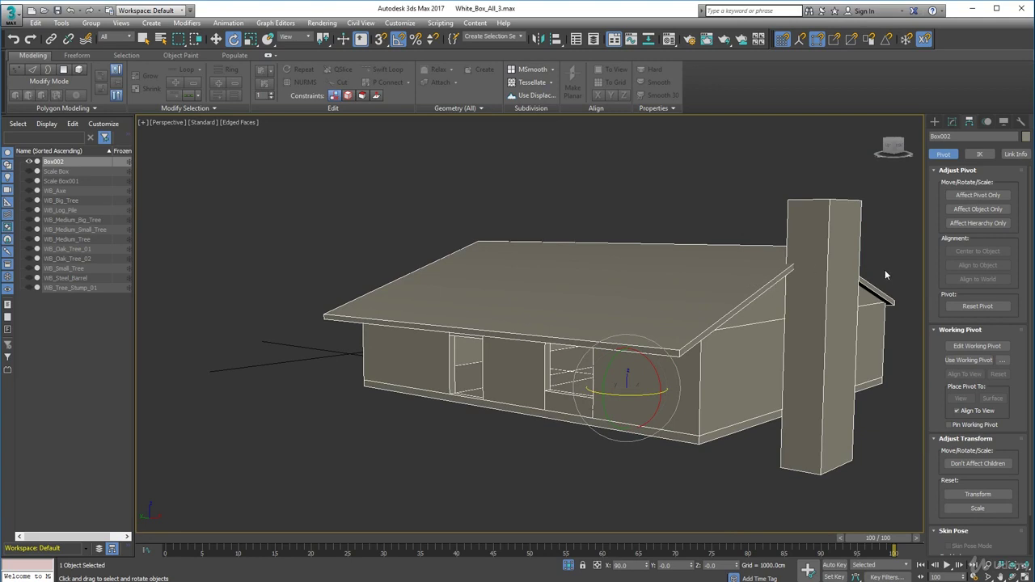
middle_click_drag(818, 280, 730, 277, "alt")
right_click(795, 275)
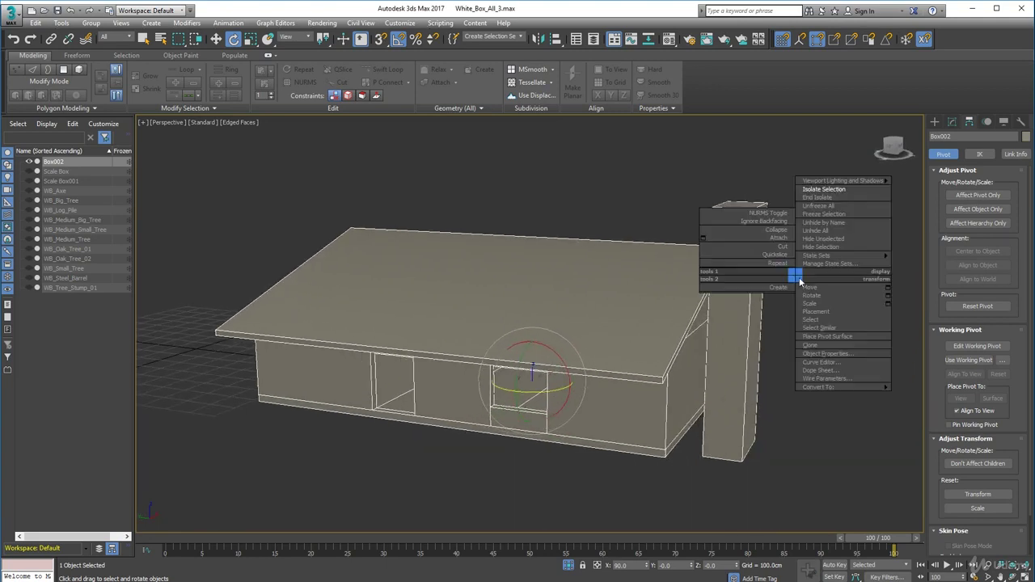
left_click(780, 454)
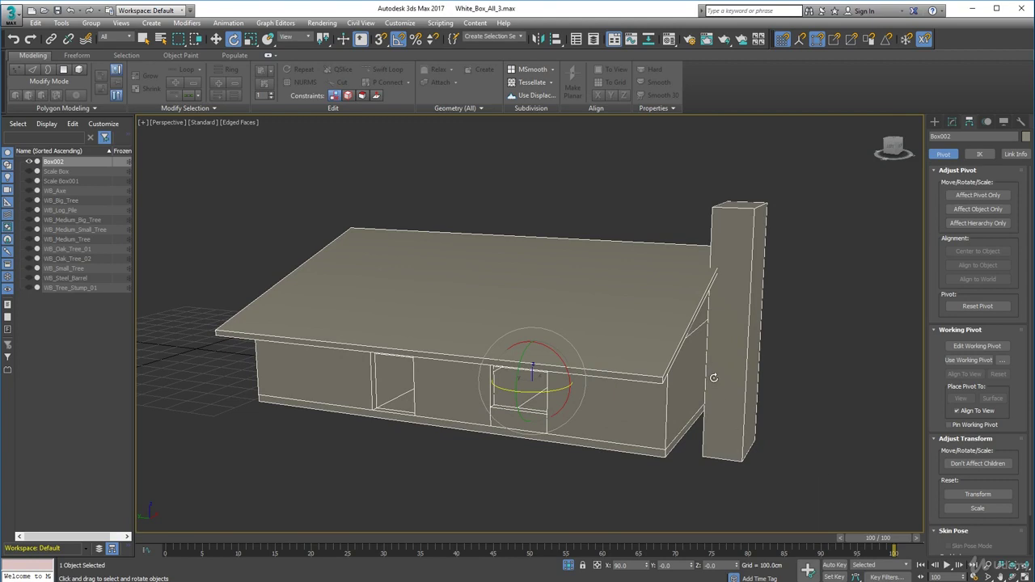
- Move the chimney's four outer vertices slightly along the Y axis toward the hut to make the chimney shallower
left_click(954, 122)
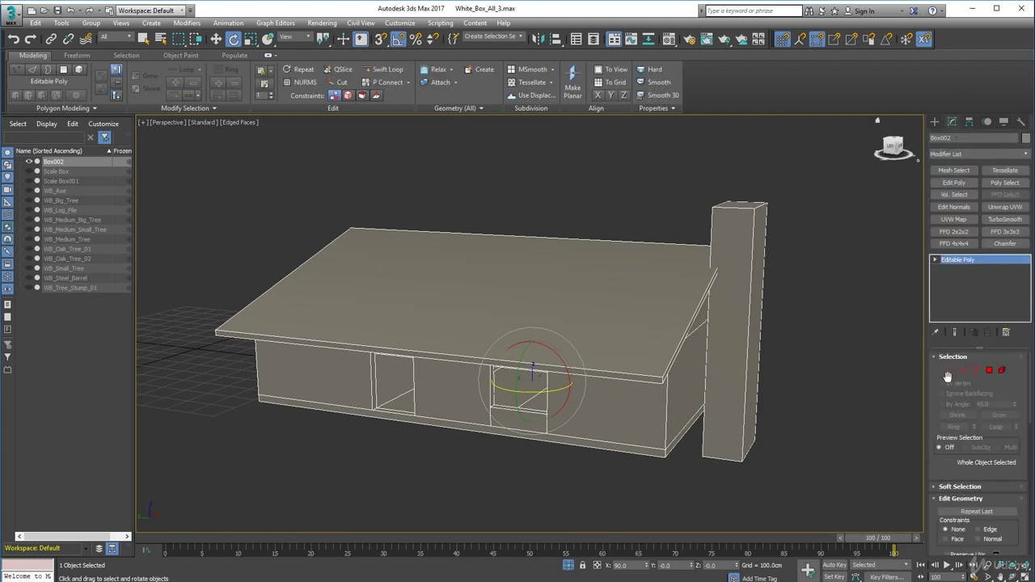
left_click(950, 371)
middle_click_drag(888, 372, 826, 352, "alt")
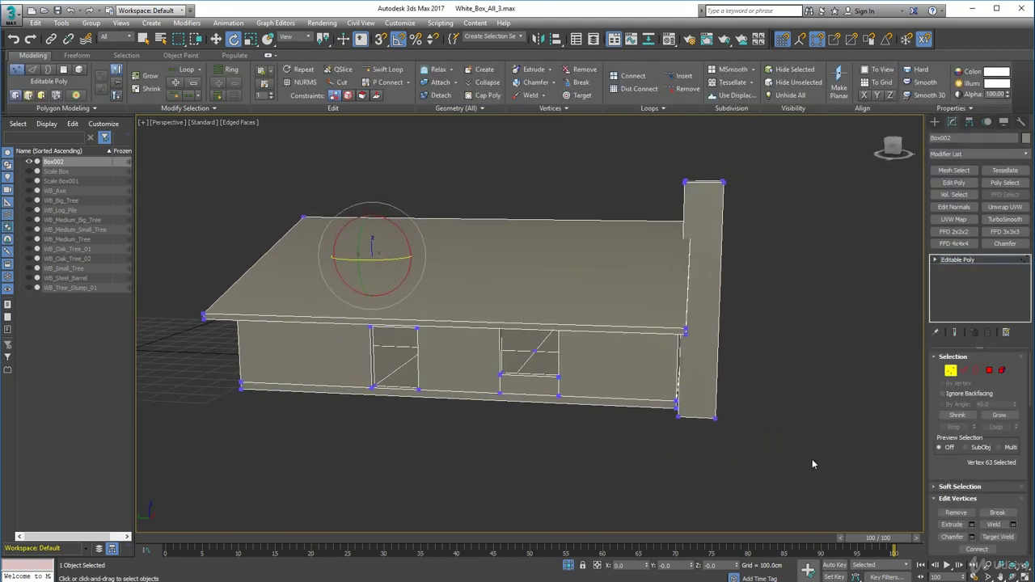
left_click_drag(689, 87, 712, 130)
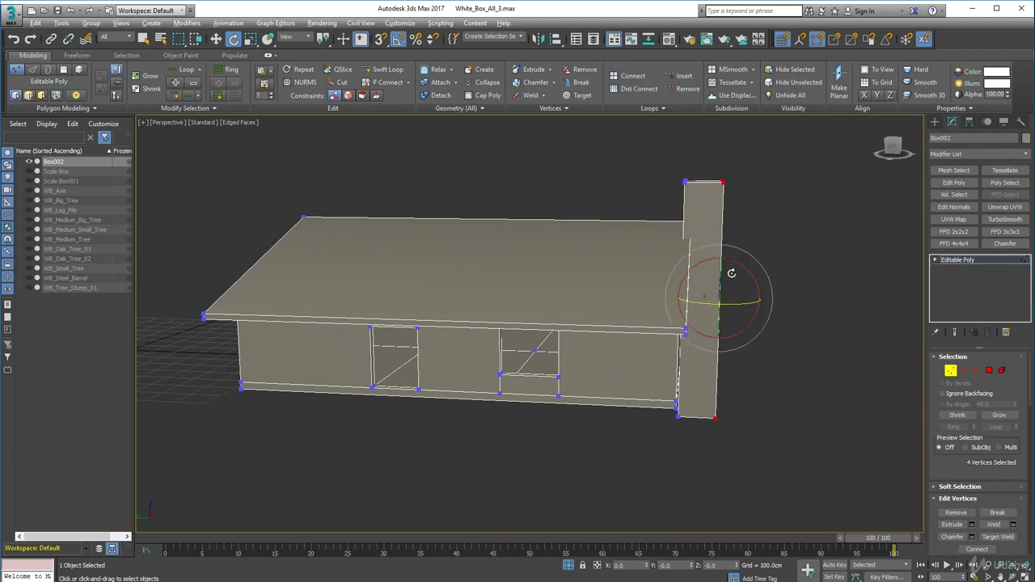
middle_click_drag(733, 272, 708, 275, "alt")
left_click(213, 39)
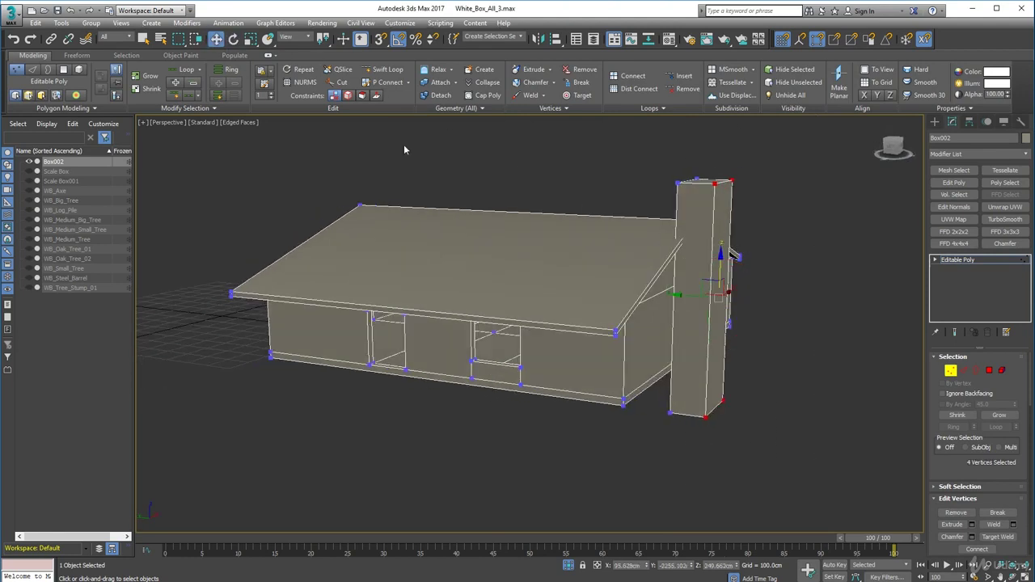
left_click_drag(678, 297, 672, 297)
left_click(951, 370)
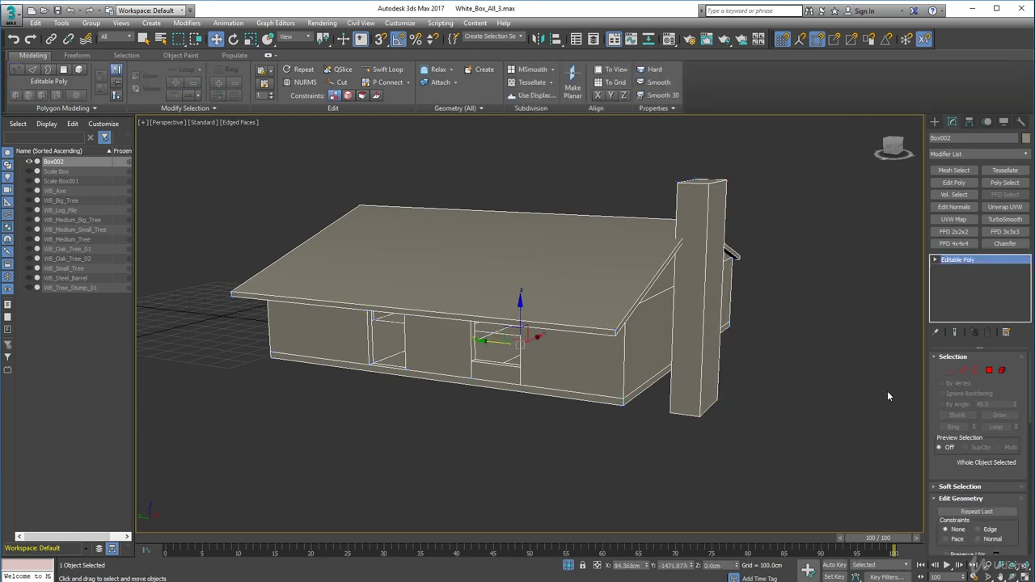
left_click(887, 391)
- Create a cylinder of about 20.6 cm radius and 72.6 cm height on the ground beside the chimney
middle_click_drag(888, 390, 712, 444, "alt")
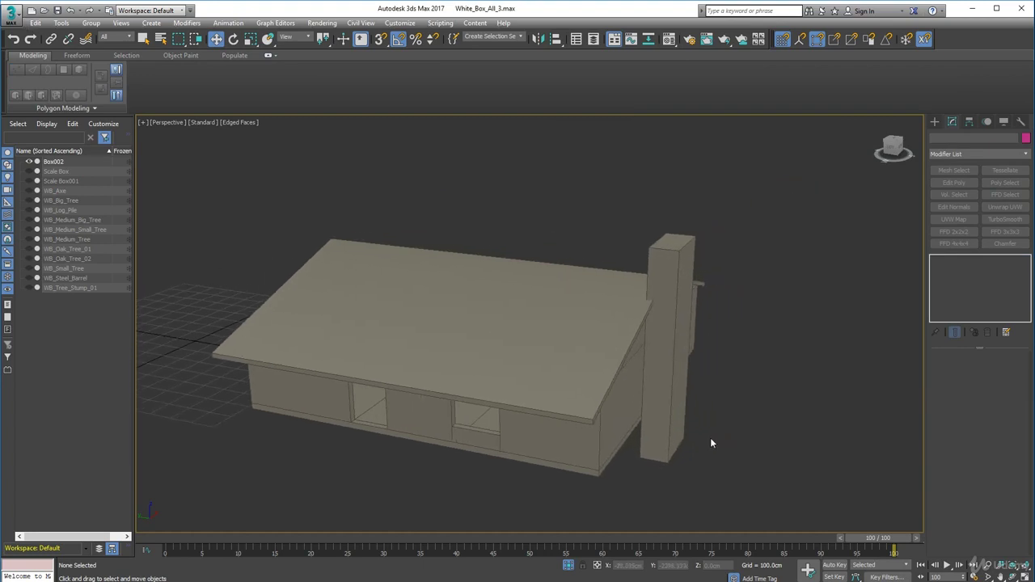
left_click(679, 259)
middle_click_drag(781, 282, 886, 294, "alt")
left_click(935, 121)
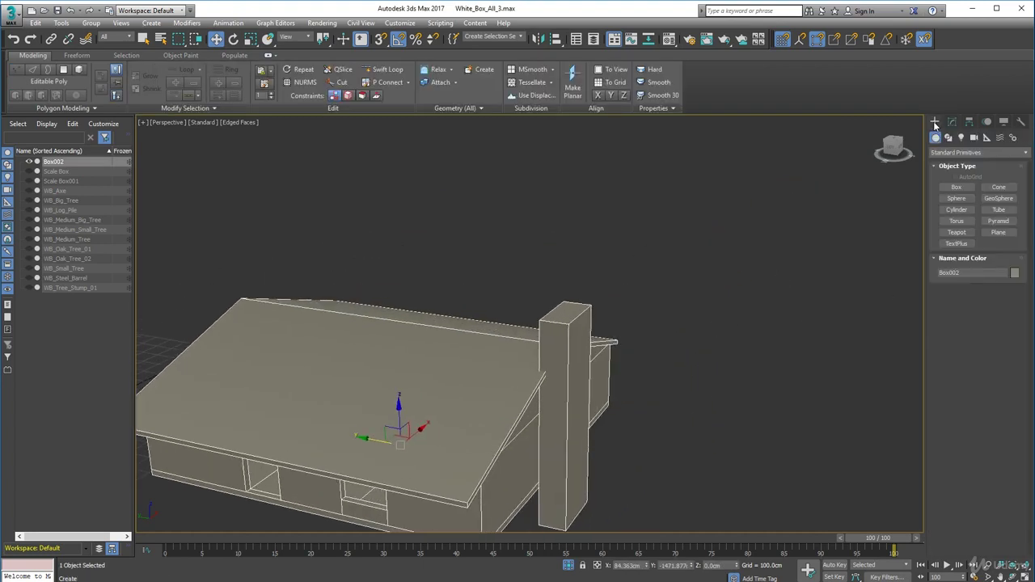
left_click(955, 209)
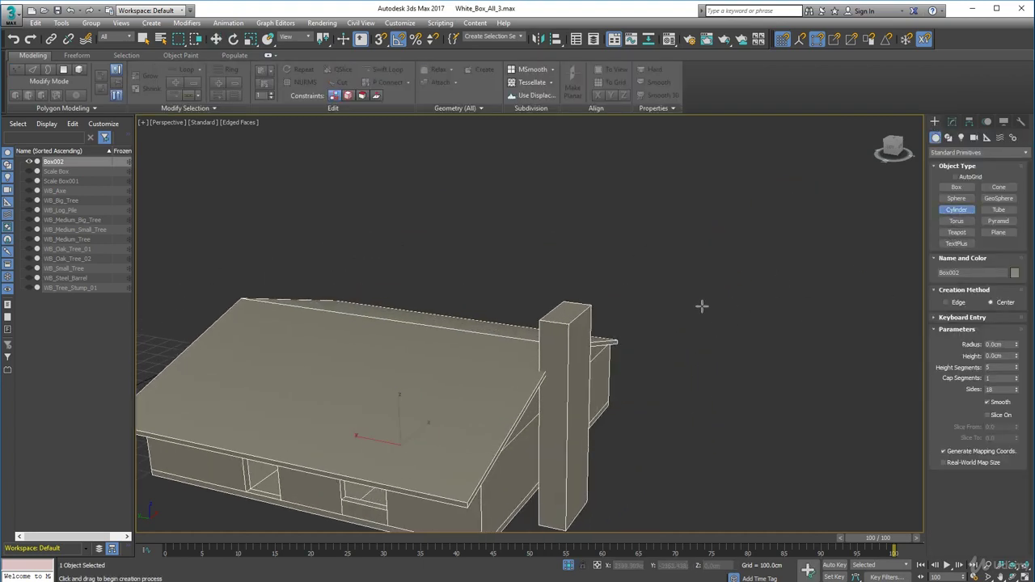
scroll(701, 303, "up", 3)
left_click_drag(631, 420, 634, 421)
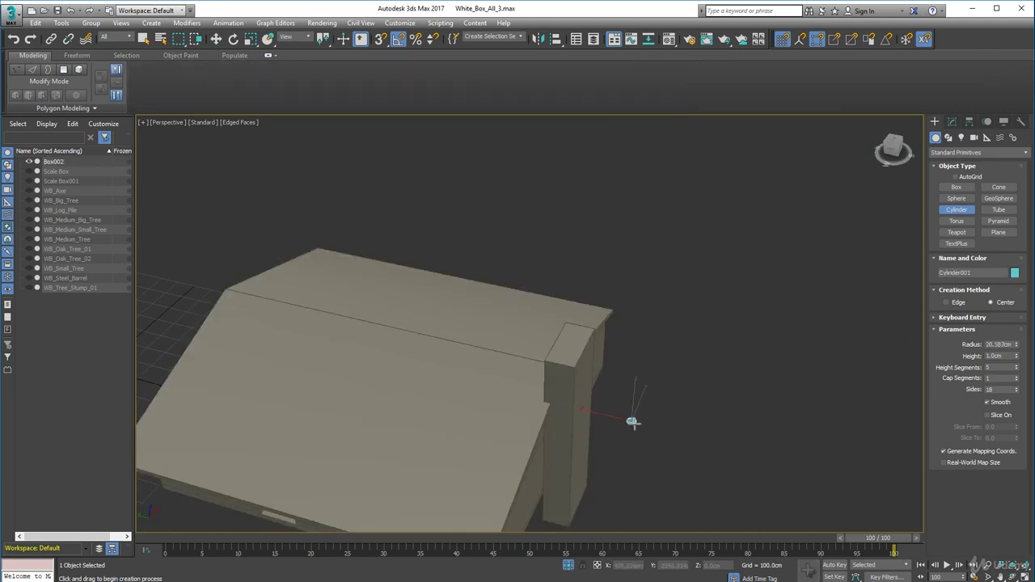
left_click(631, 396)
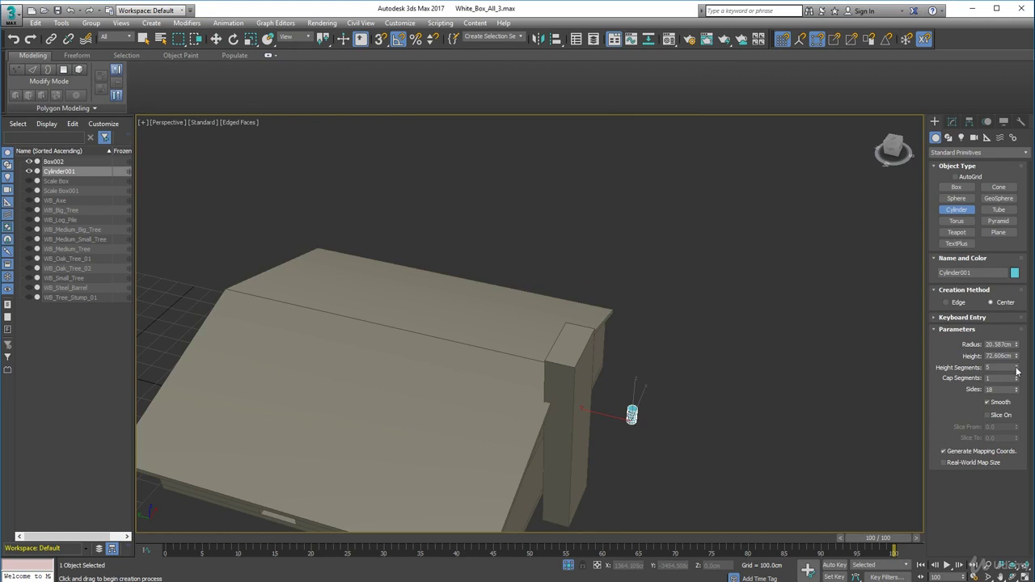
- Reduce the cylinder's height segments to 1 and its sides to 5
right_click(1017, 370)
right_click(1017, 392)
left_click_drag(1020, 403, 1020, 402)
- Move the cylinder onto the top of the chimney, near one end, so that it stands as a chimney pot
left_click(215, 39)
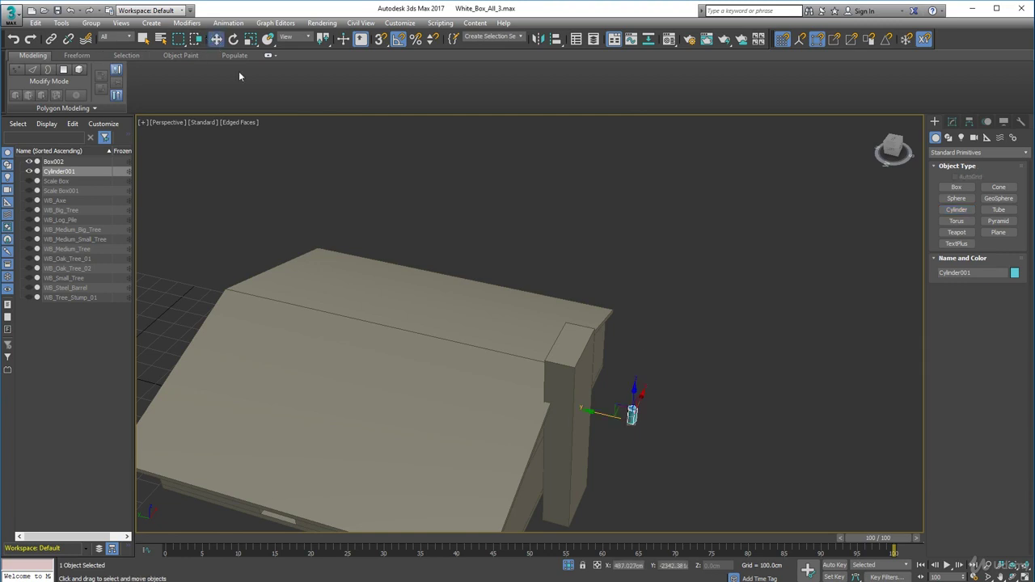
middle_click_drag(647, 356, 616, 343, "alt")
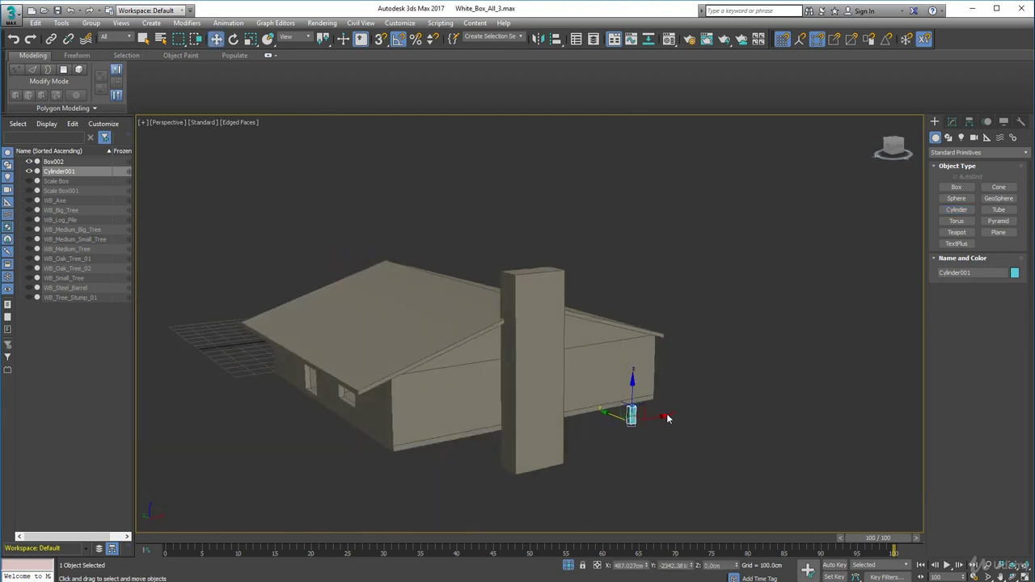
left_click_drag(664, 417, 577, 458)
middle_click_drag(577, 457, 557, 498, "alt")
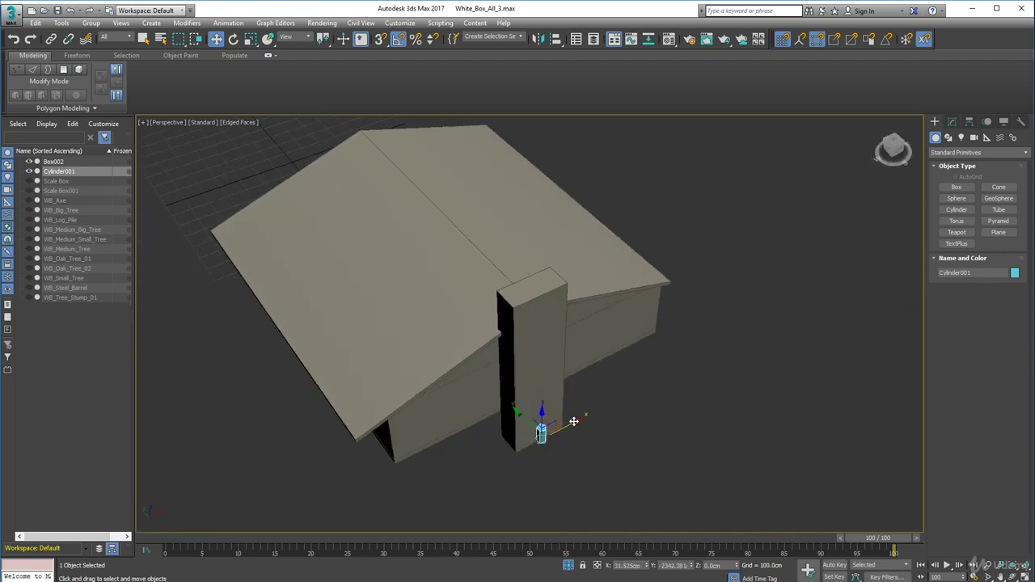
left_click_drag(517, 413, 532, 265)
middle_click_drag(532, 265, 589, 302, "alt")
left_click_drag(573, 291, 564, 290)
middle_click_drag(564, 290, 593, 279, "alt")
scroll(517, 322, "up", 4)
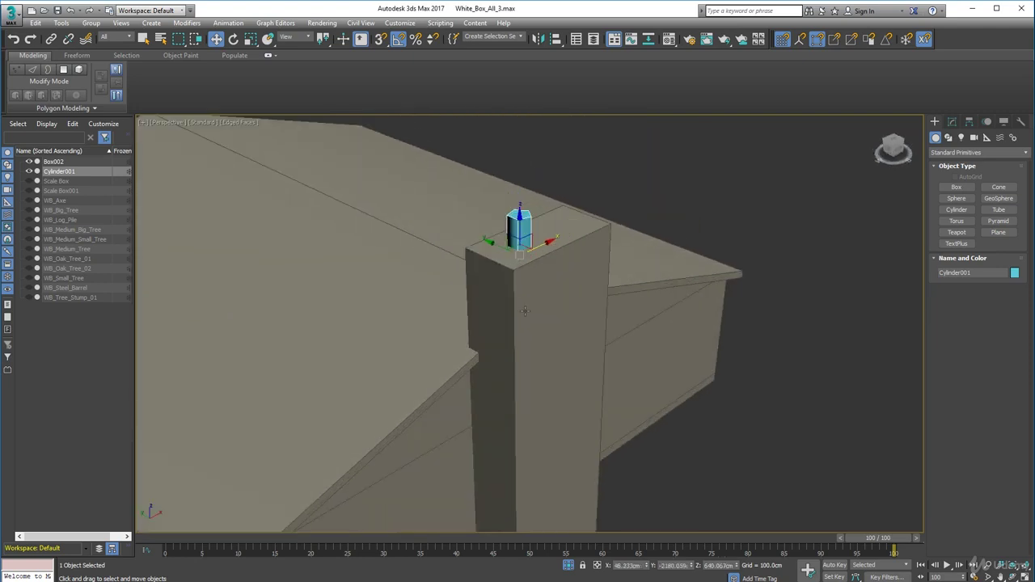
left_click_drag(519, 217, 519, 207)
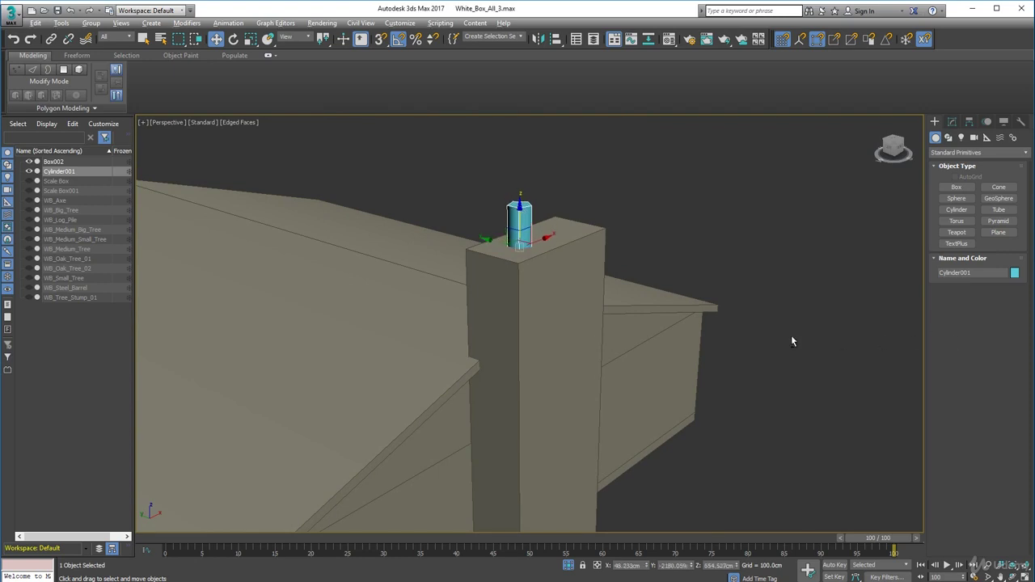
- Enlarge the chimney pot to about 27.6 cm radius and 85.6 cm height, lower it slightly and give it 7 sides
middle_click_drag(790, 335, 801, 328, "alt")
left_click(952, 122)
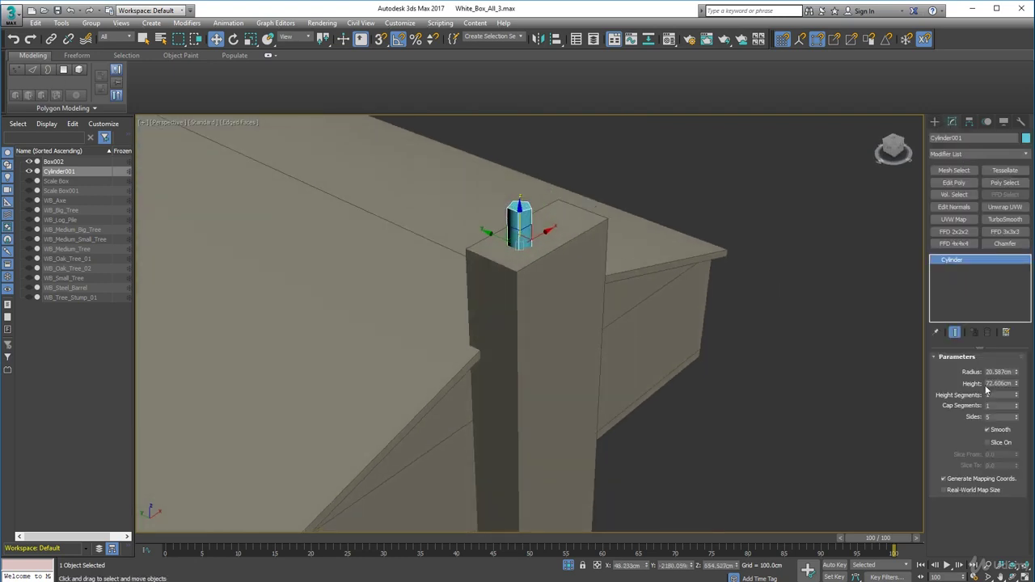
left_click_drag(1016, 376, 1015, 369)
left_click_drag(1017, 383, 1016, 376)
left_click_drag(520, 207, 523, 209)
middle_click_drag(523, 209, 565, 253, "alt")
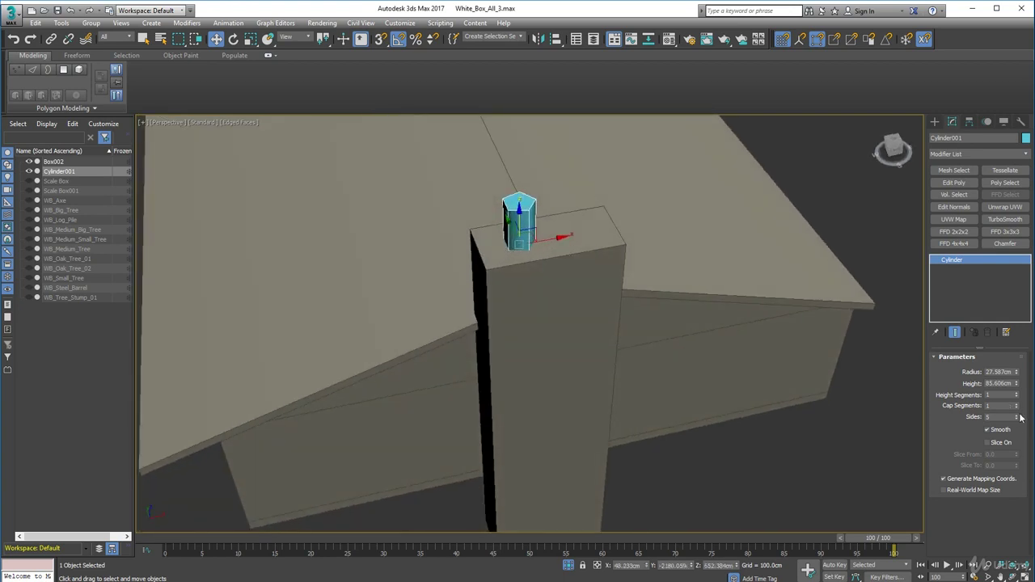
left_click(1018, 414)
left_click(1018, 415)
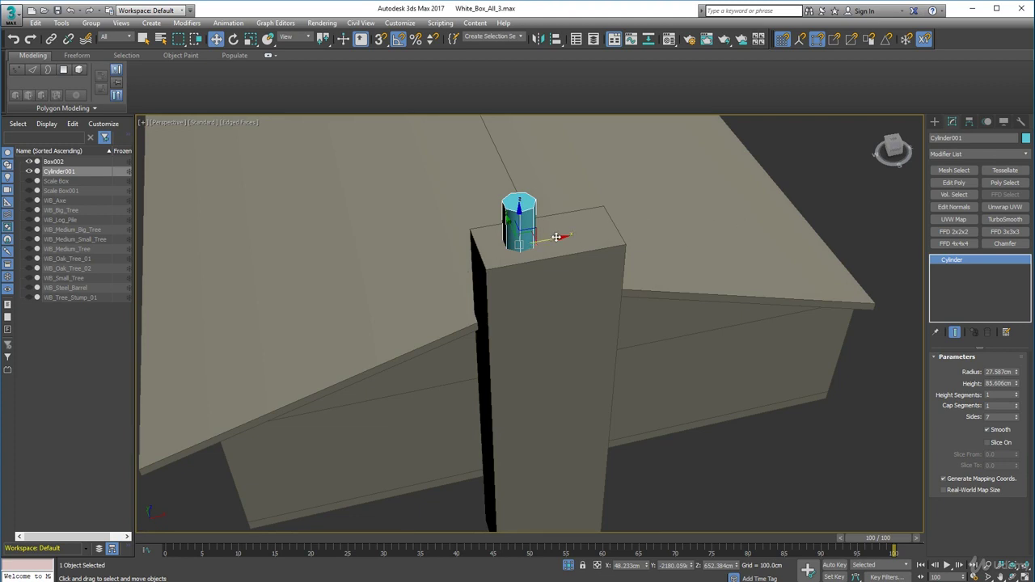
- Copy the chimney pot along X on the chimney top, and set heights of about 97.6 cm for the copy and 94.6 cm for the original
left_click_drag(556, 236, 601, 239, "shift")
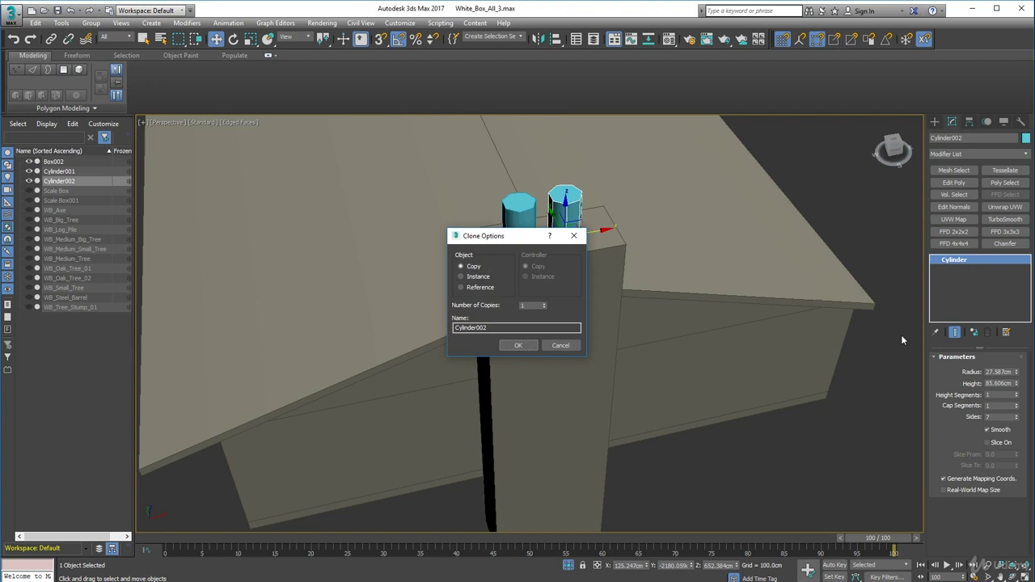
left_click(517, 345)
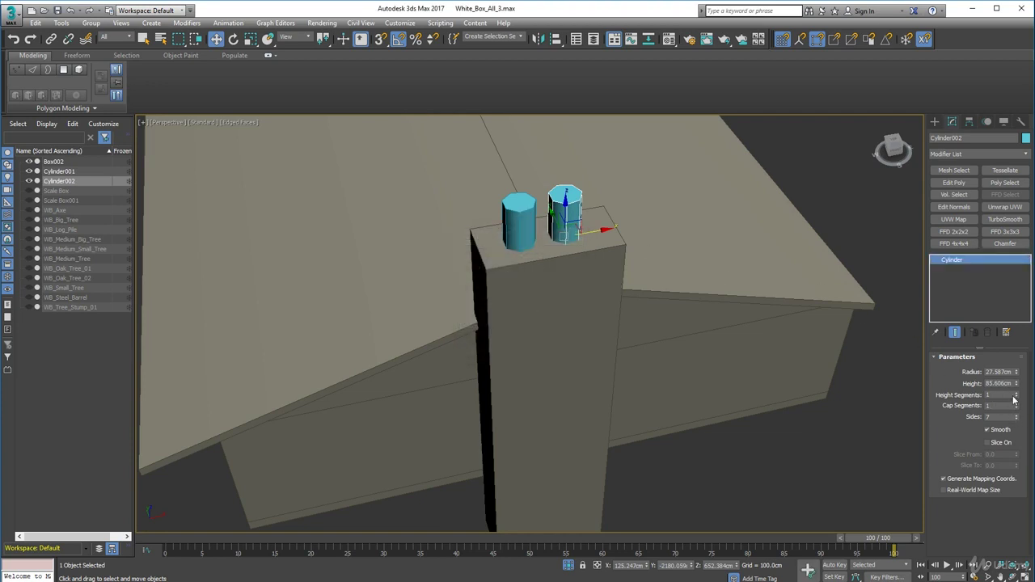
left_click_drag(1018, 385, 1017, 385)
left_click(508, 224)
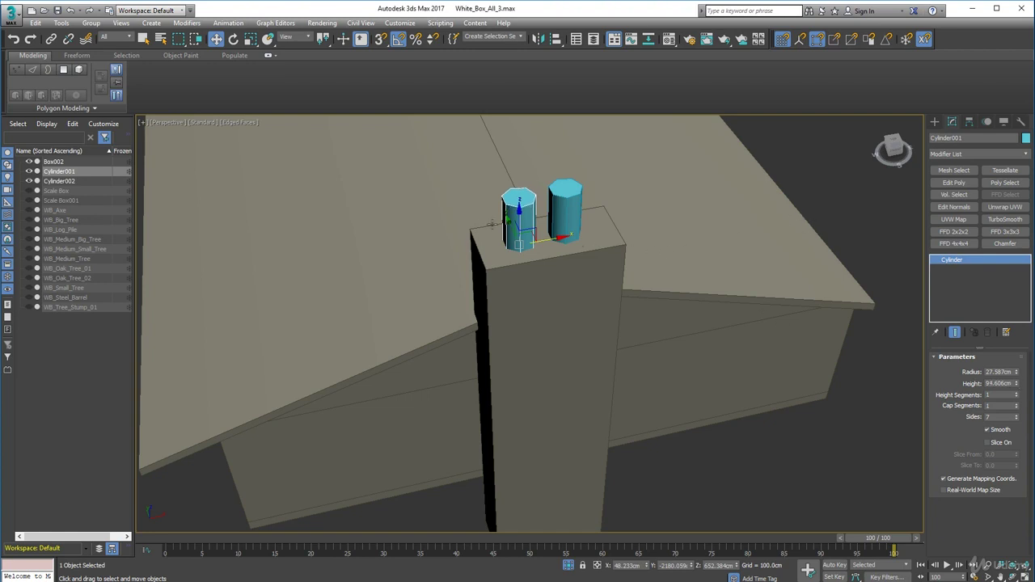
- Convert both chimney pot cylinders to Editable Poly
right_click(508, 193)
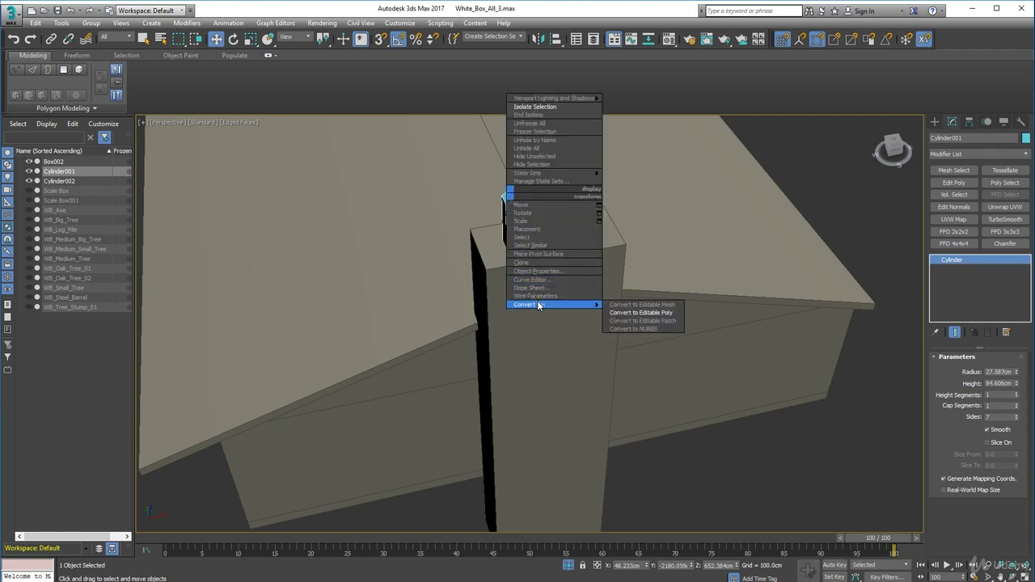
mouse_move(582, 305)
left_click(638, 313)
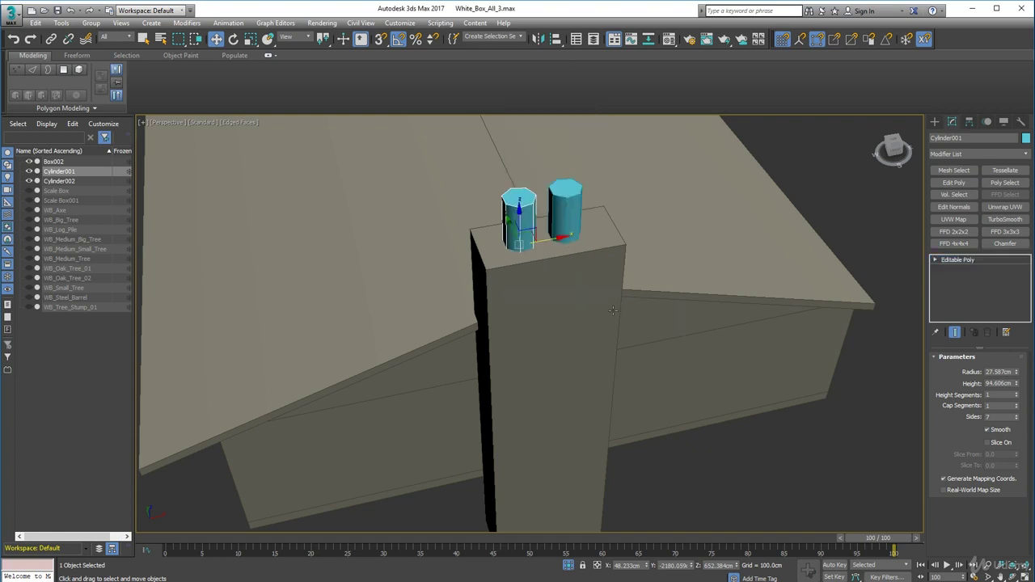
right_click(556, 206)
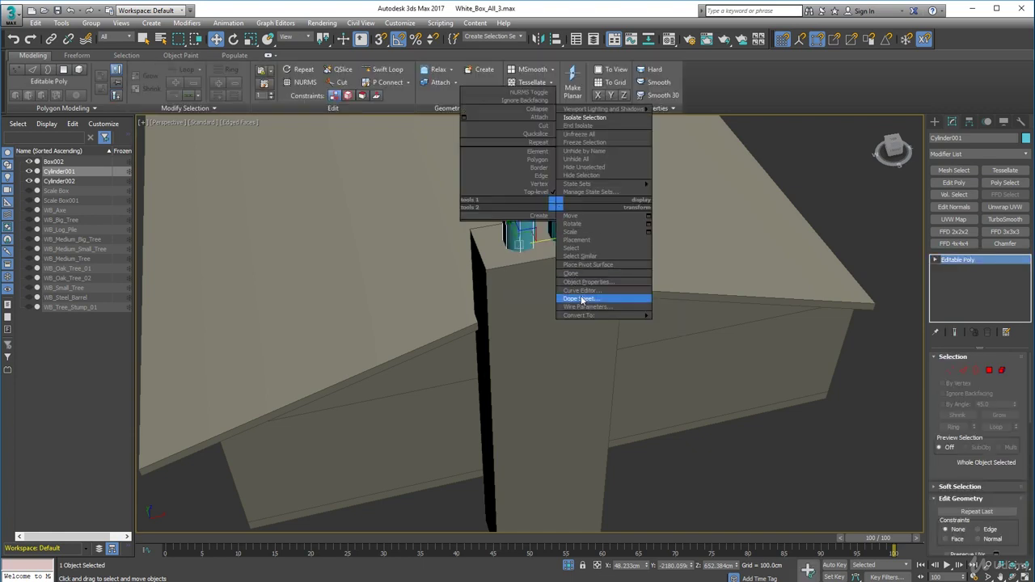
mouse_move(627, 317)
left_click(668, 322)
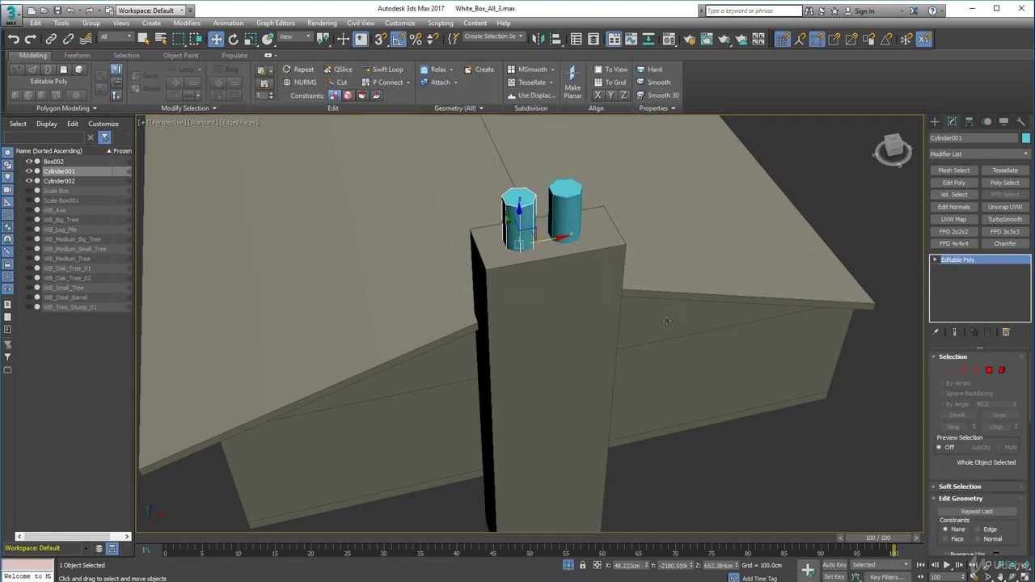
left_click(826, 178)
left_click(566, 197)
right_click(566, 196)
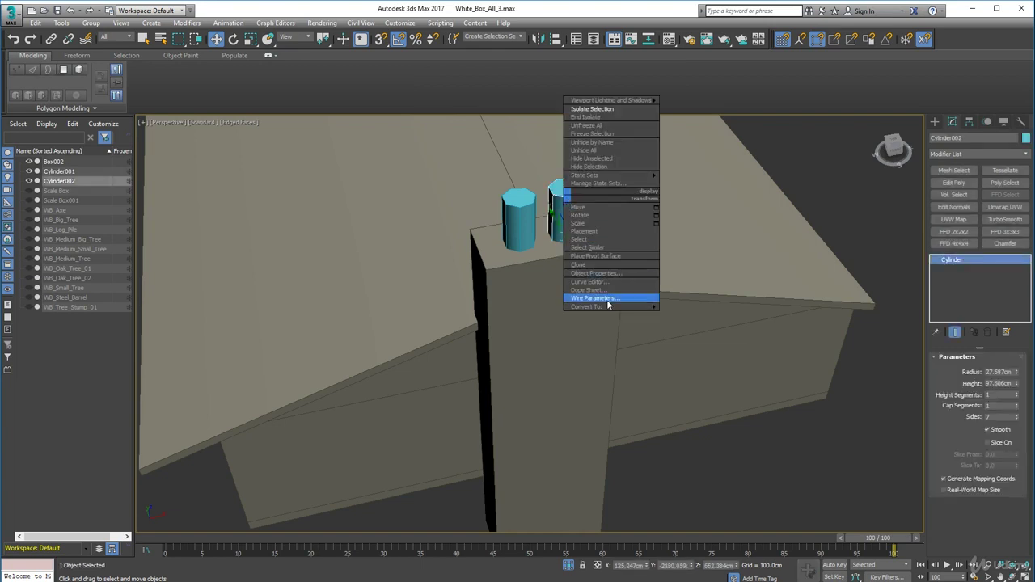
mouse_move(614, 306)
left_click(668, 322)
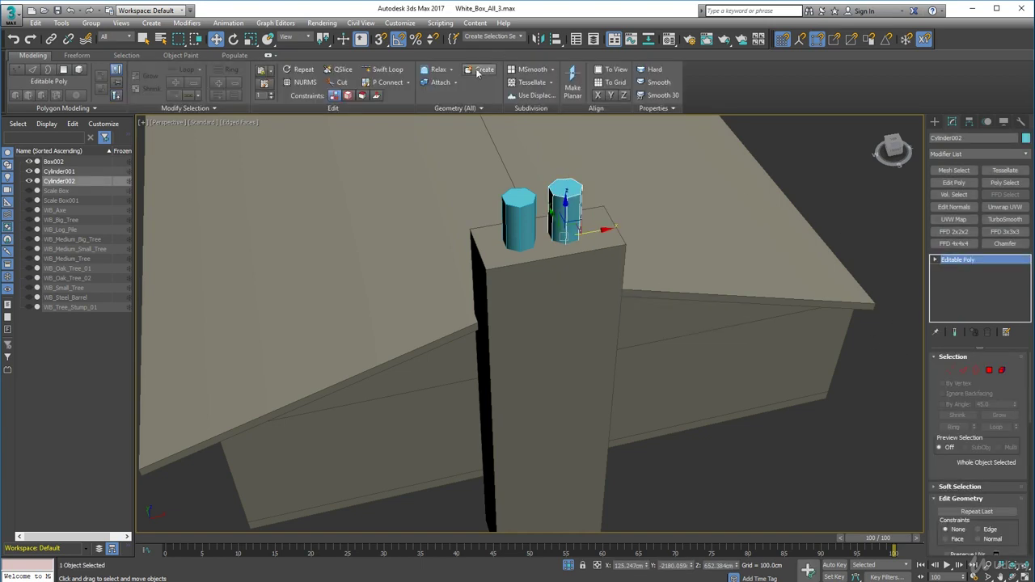
- Attach the first chimney pot to the second and give the combined object the grey custom color
left_click(437, 81)
left_click(525, 219)
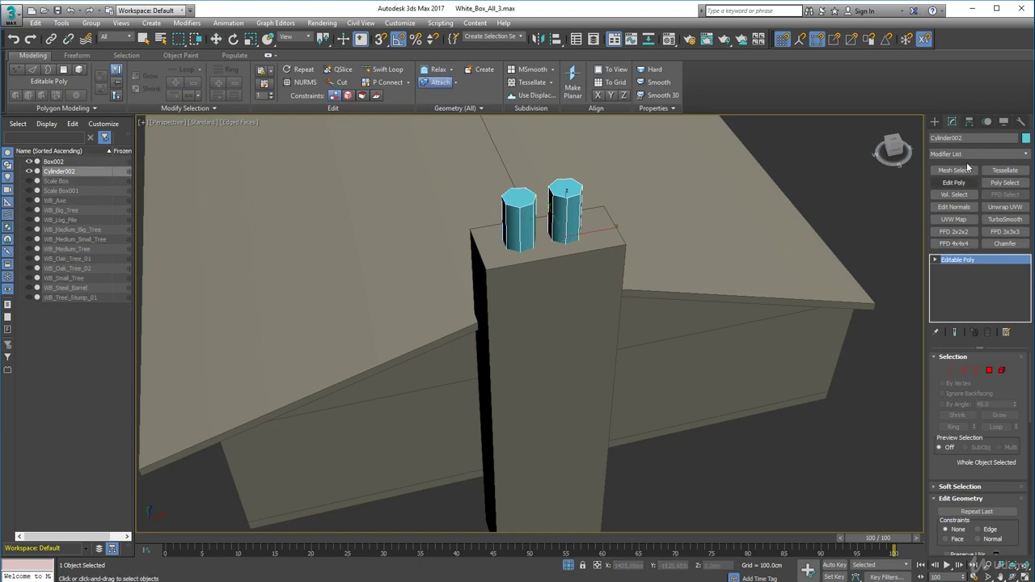
left_click(1025, 138)
left_click(654, 326)
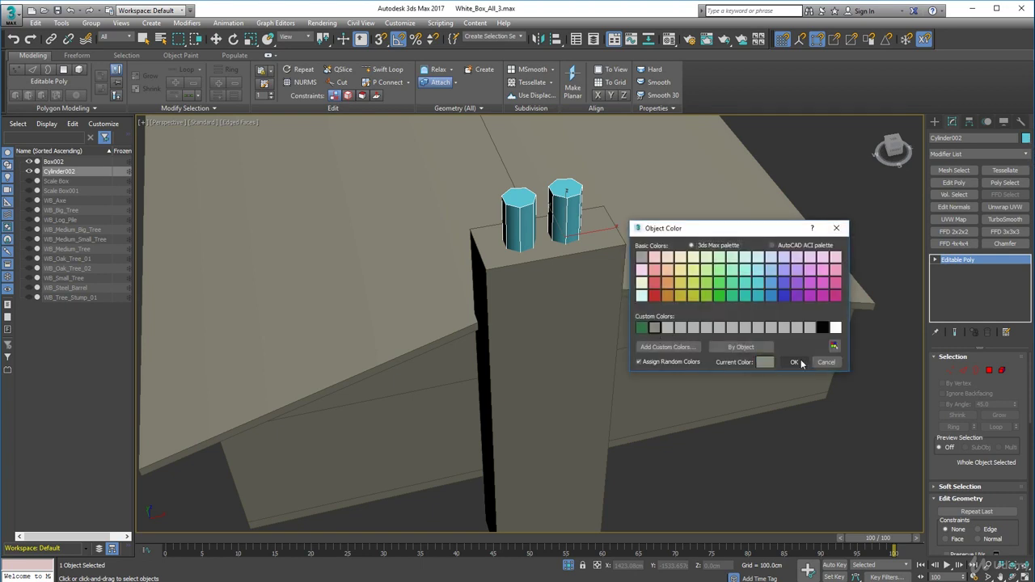
left_click(795, 362)
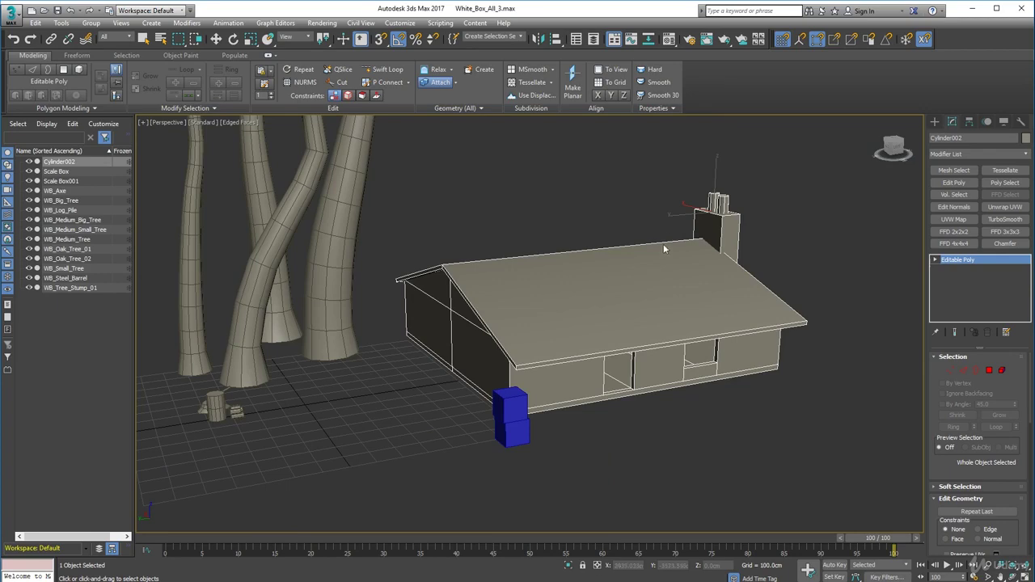
- Undo attaching the hut to the chimney pots, and attach the pots to the hut object instead
middle_click_drag(663, 249, 595, 263, "alt")
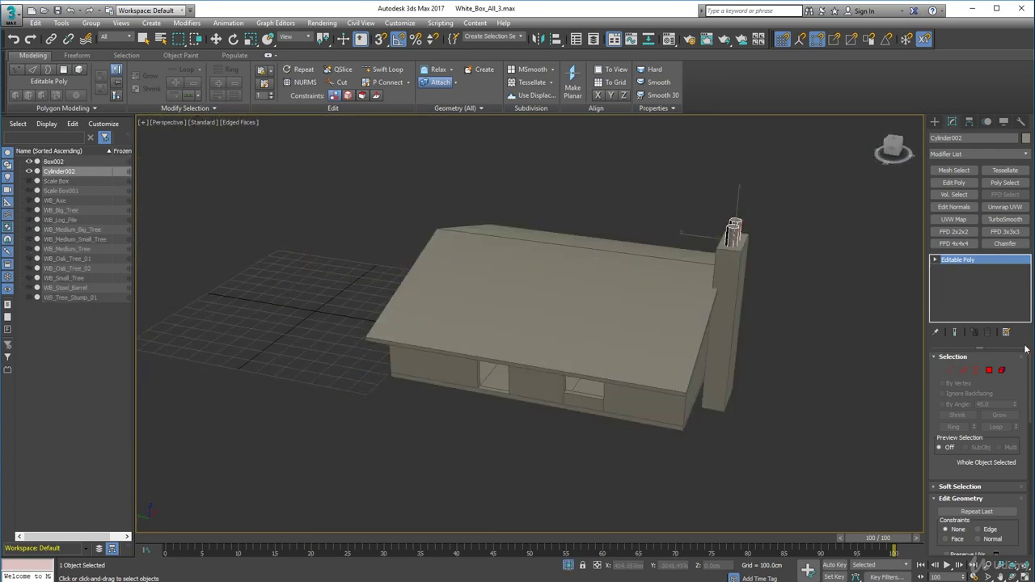
left_click(441, 81)
key("w")
left_click(587, 285)
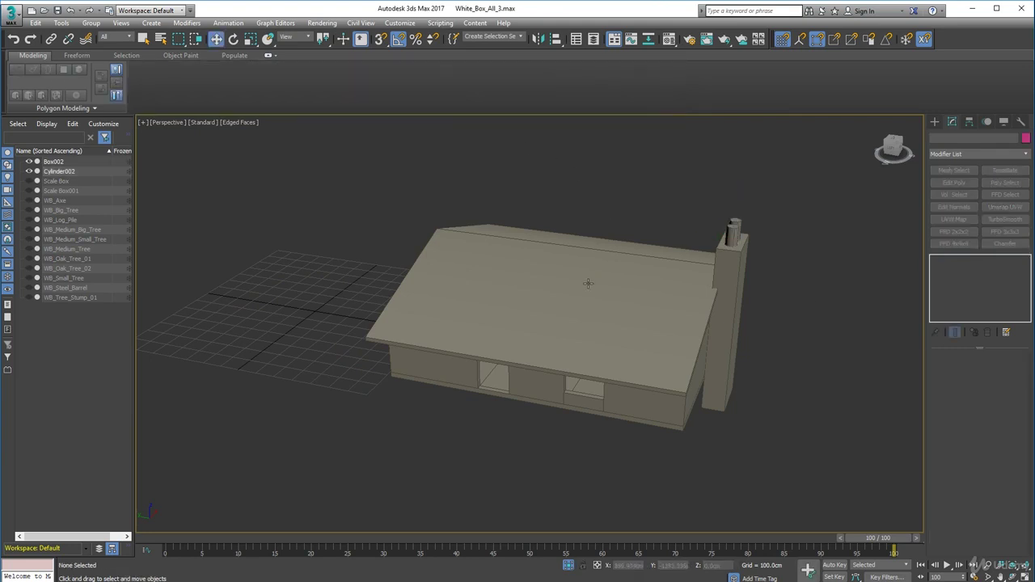
middle_click_drag(587, 286, 373, 207, "alt")
left_click(233, 40)
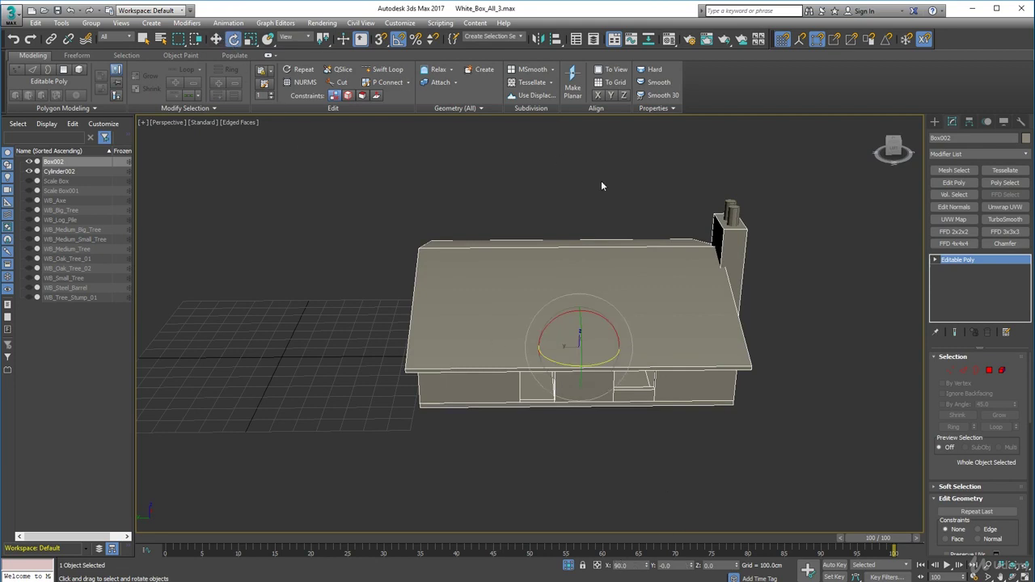
left_click(440, 82)
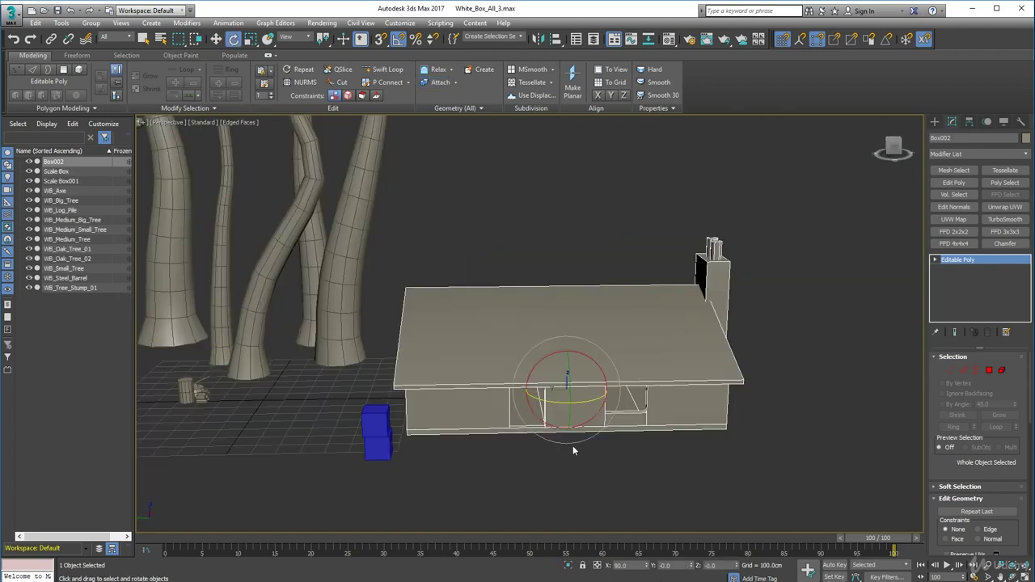
- Examine the finished hut from several sides, checking its pivot and its proportions against the trees and scale boxes
middle_click_drag(573, 450, 795, 245, "alt")
left_click(726, 263)
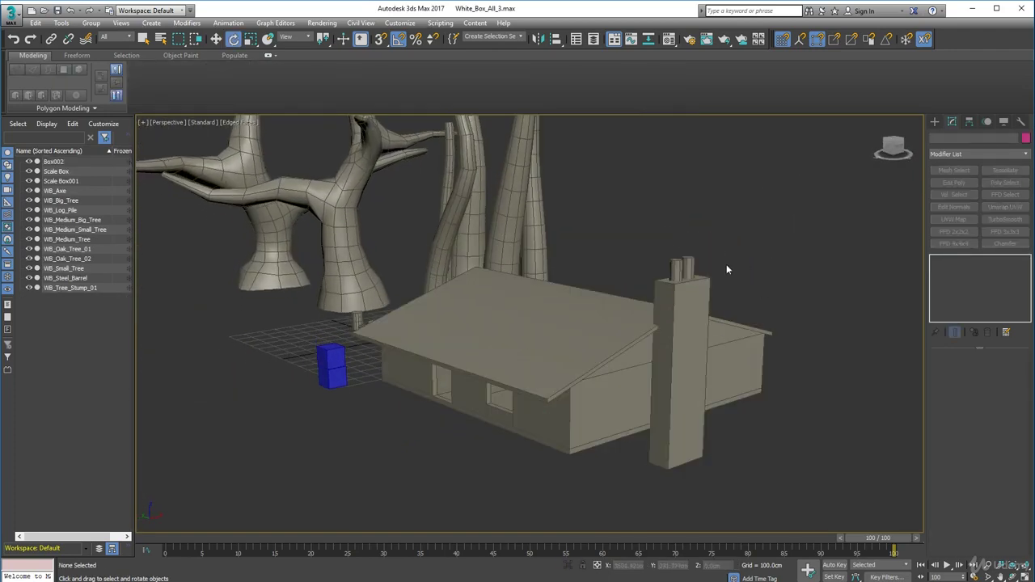
left_click(700, 322)
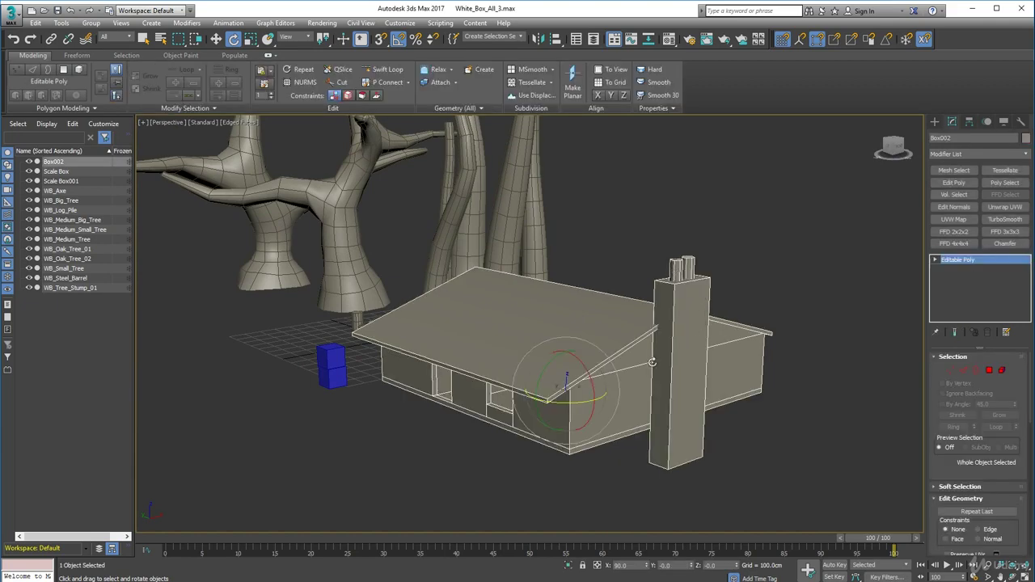
middle_click_drag(652, 363, 688, 341, "alt")
middle_click_drag(566, 373, 602, 381, "alt")
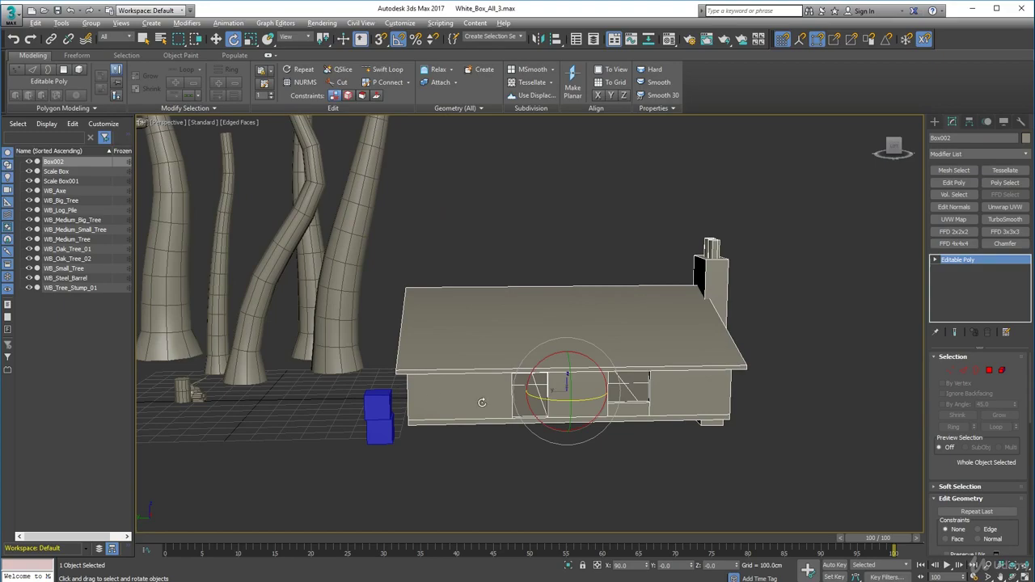
middle_click_drag(482, 402, 413, 357, "alt")
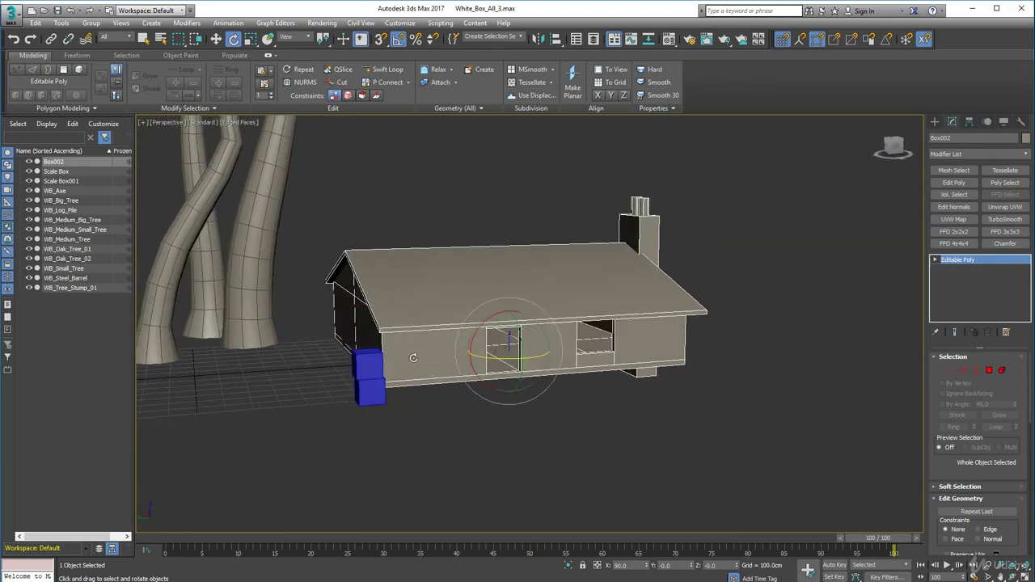
left_click(421, 213)
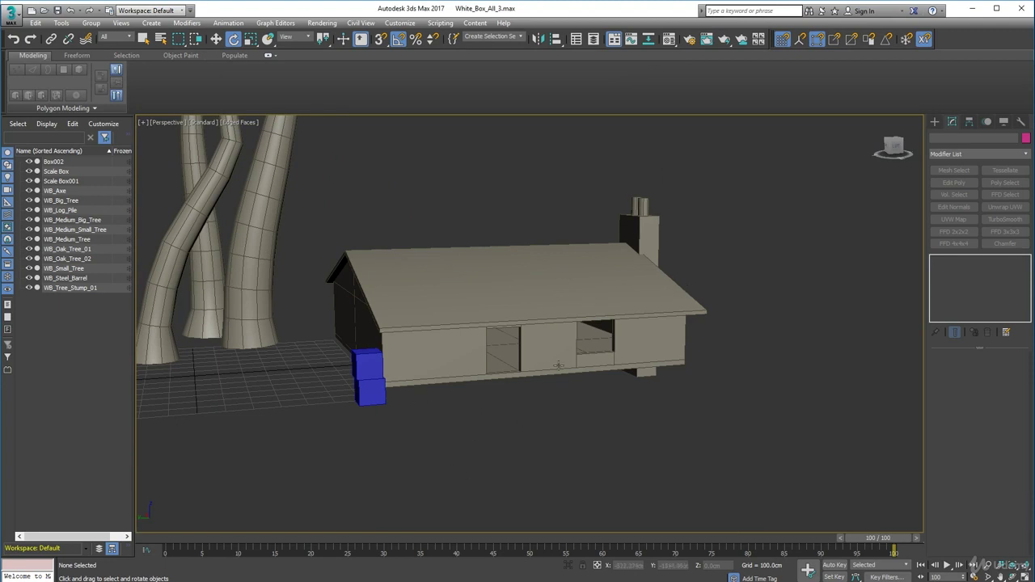
middle_click_drag(542, 368, 465, 369, "alt")
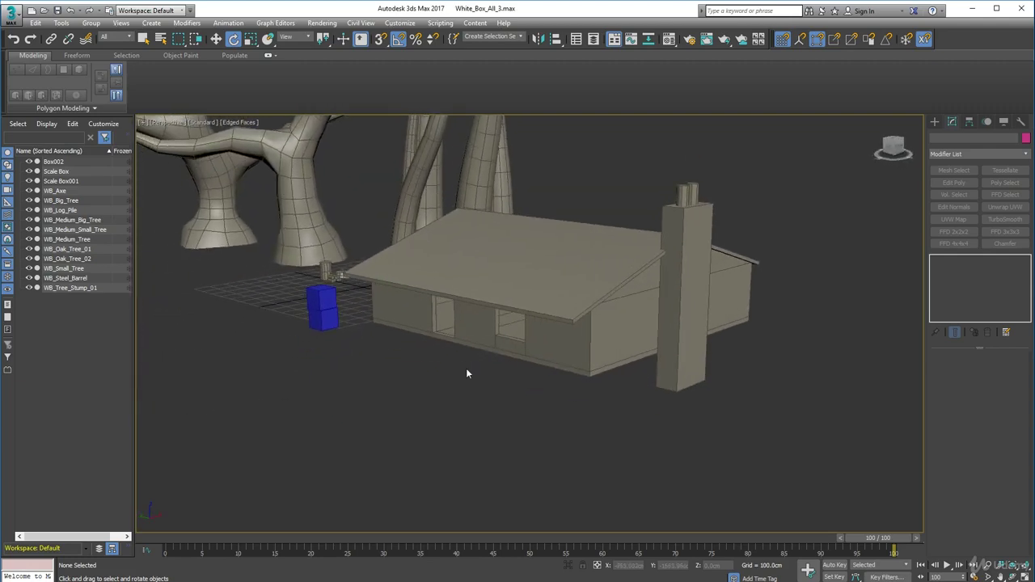